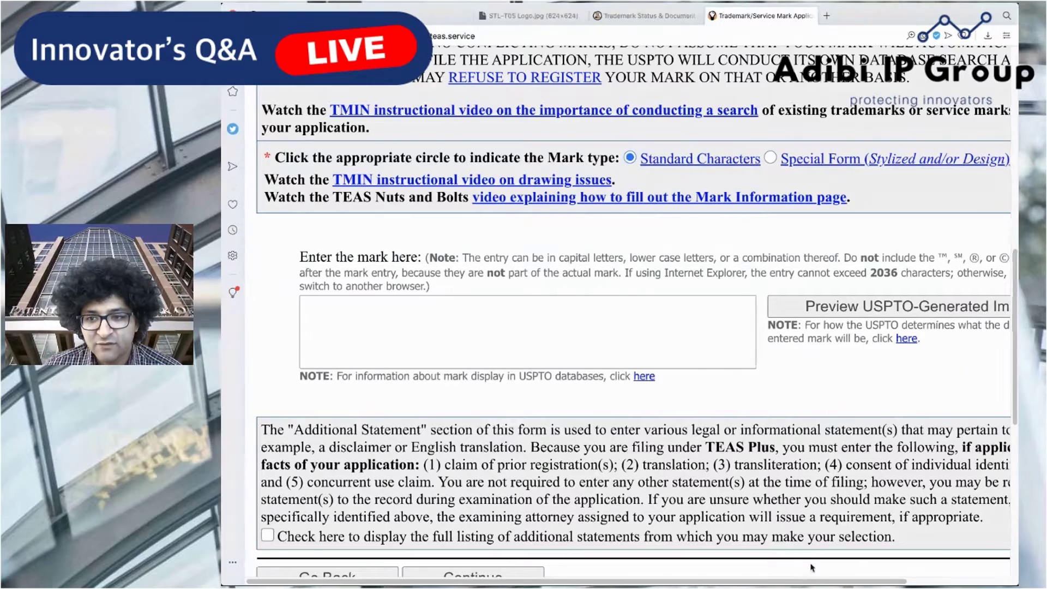
# - Choose Special Form (Stylized and/or Design) as the mark type to reveal the JPG mark-image upload fields
pyautogui.hscroll(5, 816, 583)
pyautogui.click(682, 158)
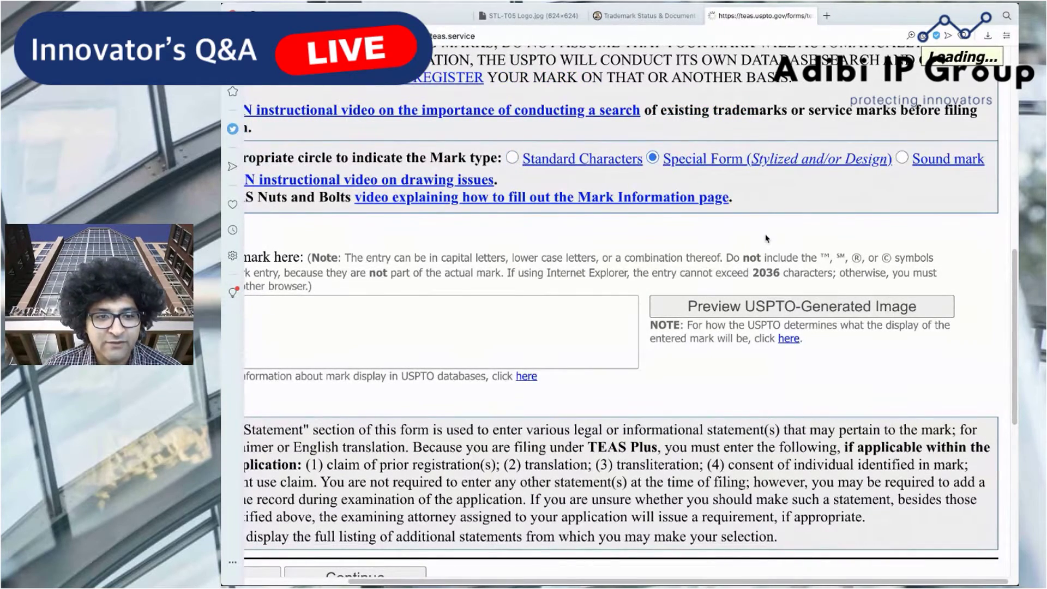
pyautogui.scroll(-4, 666, 340)
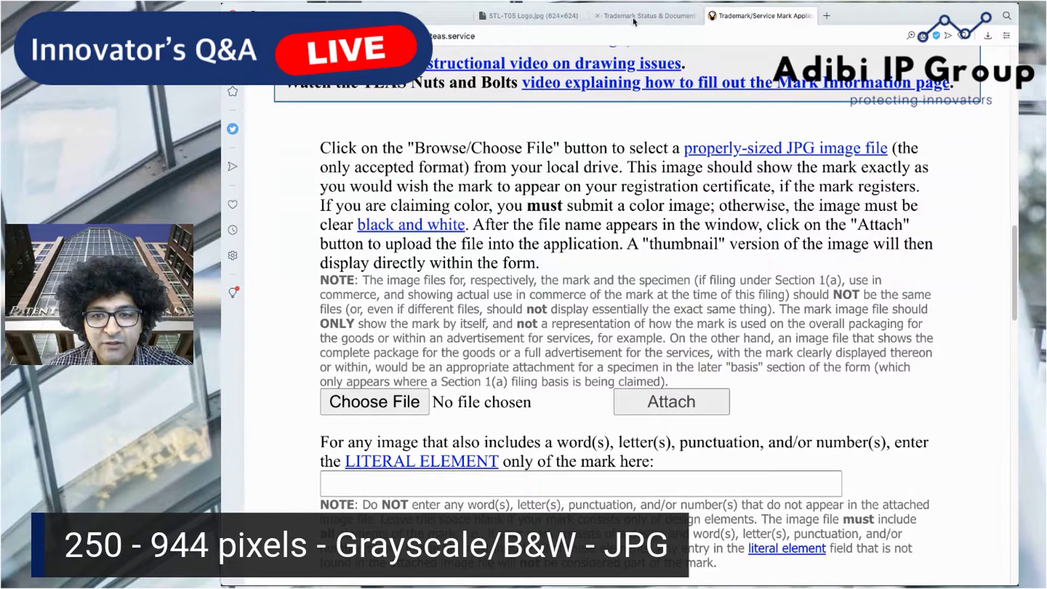
# - Check the WHEELBOUND logo, then attach STL-T05 Logo.jpg as the mark image
pyautogui.hotkey('ctrl', 'Tab')
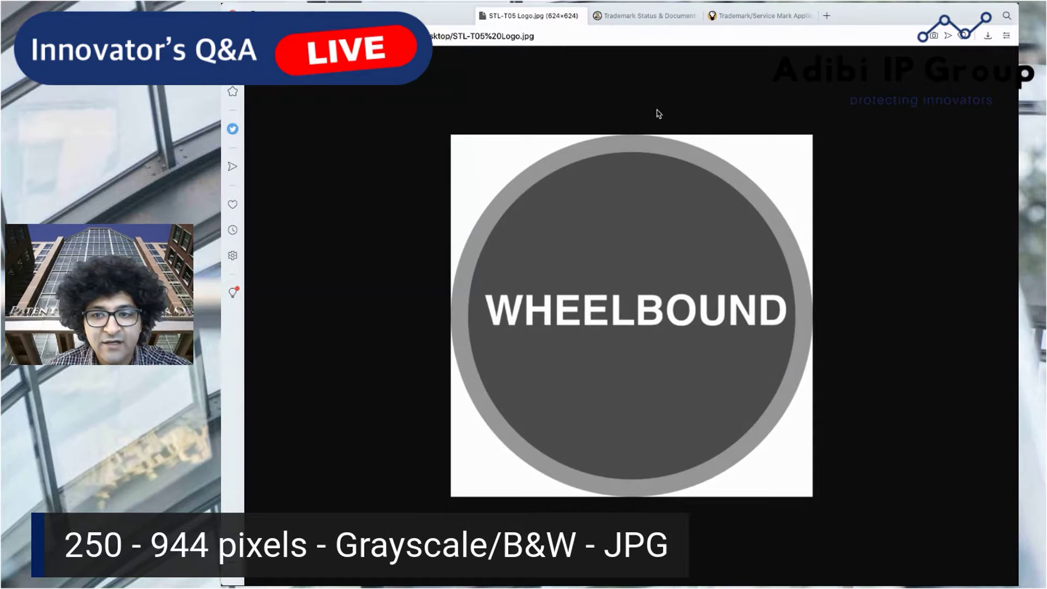
pyautogui.click(746, 15)
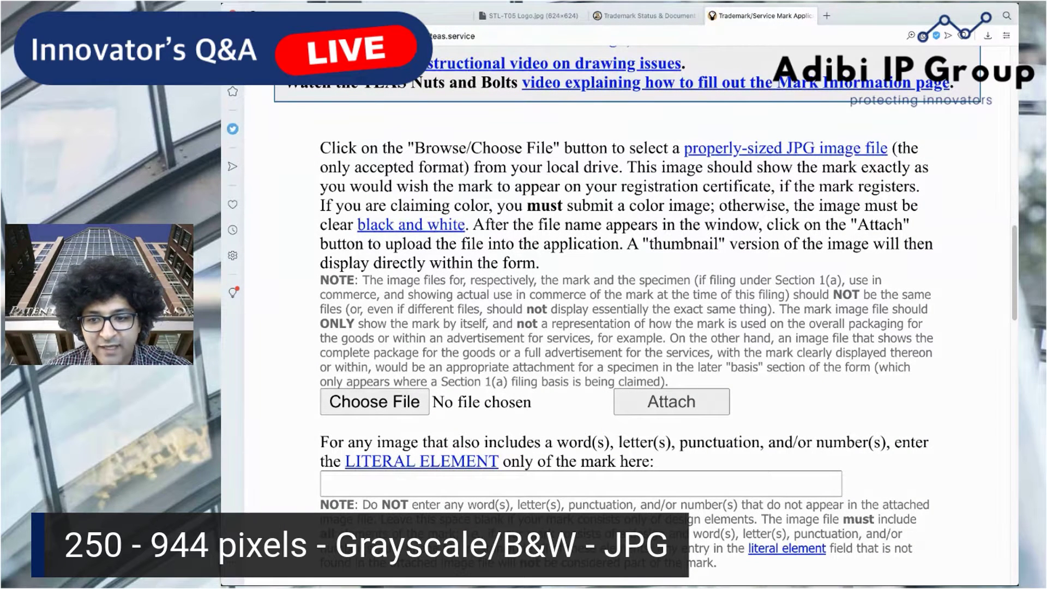
pyautogui.press('Return')
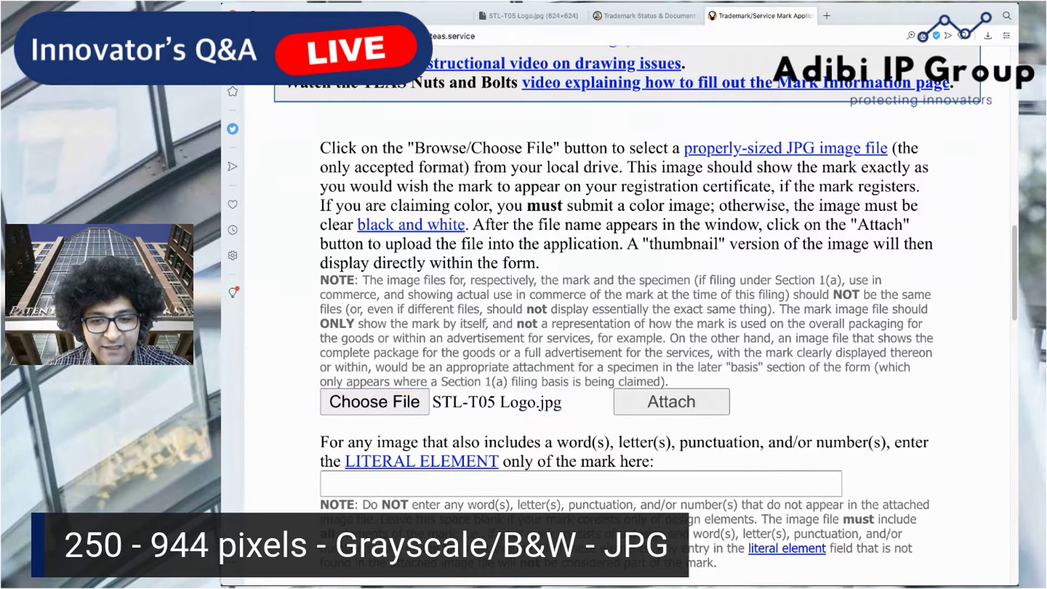
pyautogui.click(622, 402)
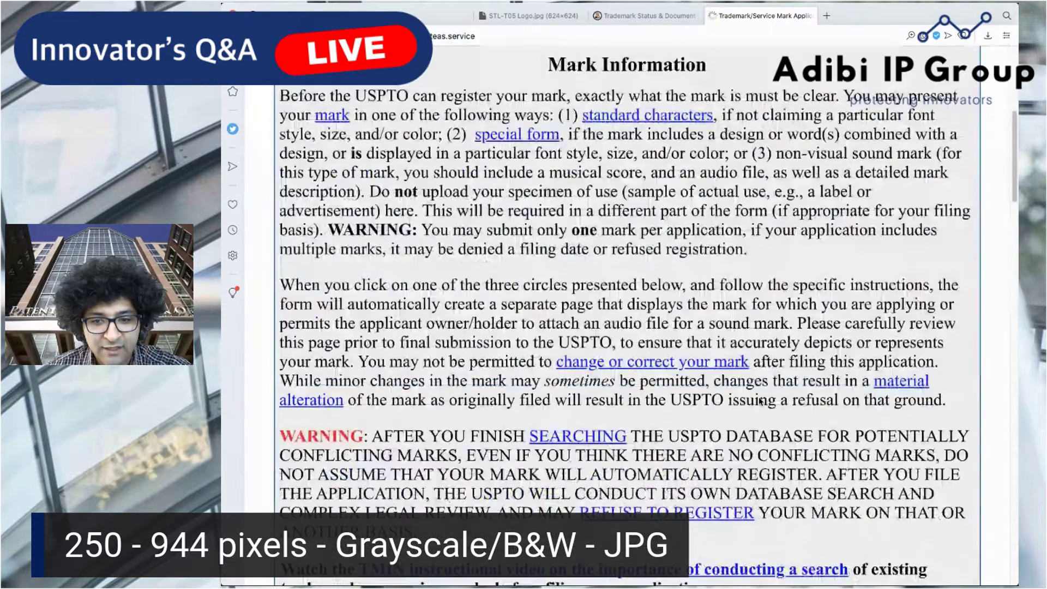
pyautogui.scroll(3, 770, 373)
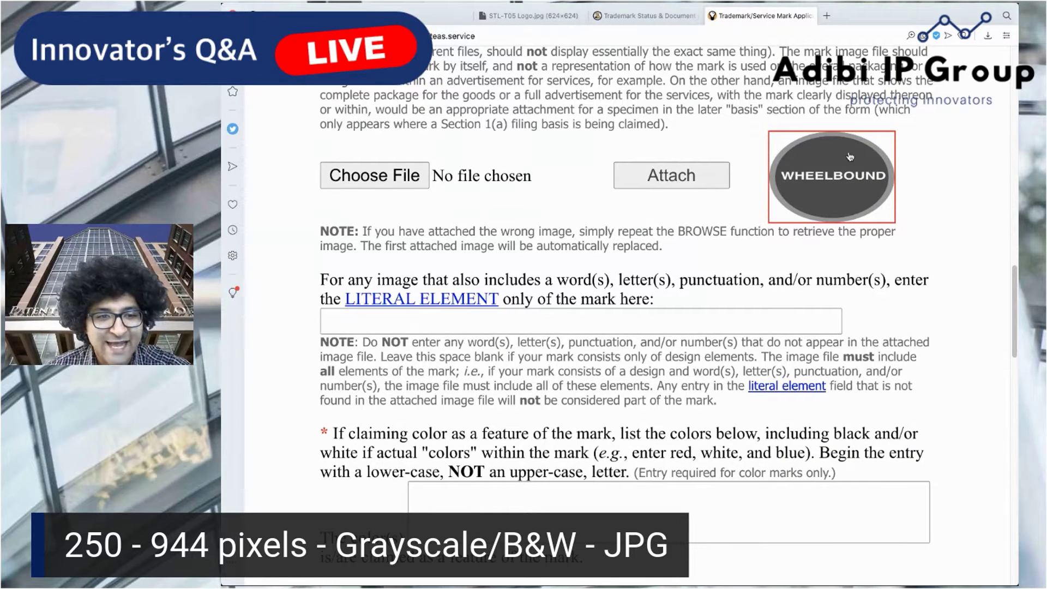
# - Paste WHEELBOUND into the Literal Element field
pyautogui.click(611, 319)
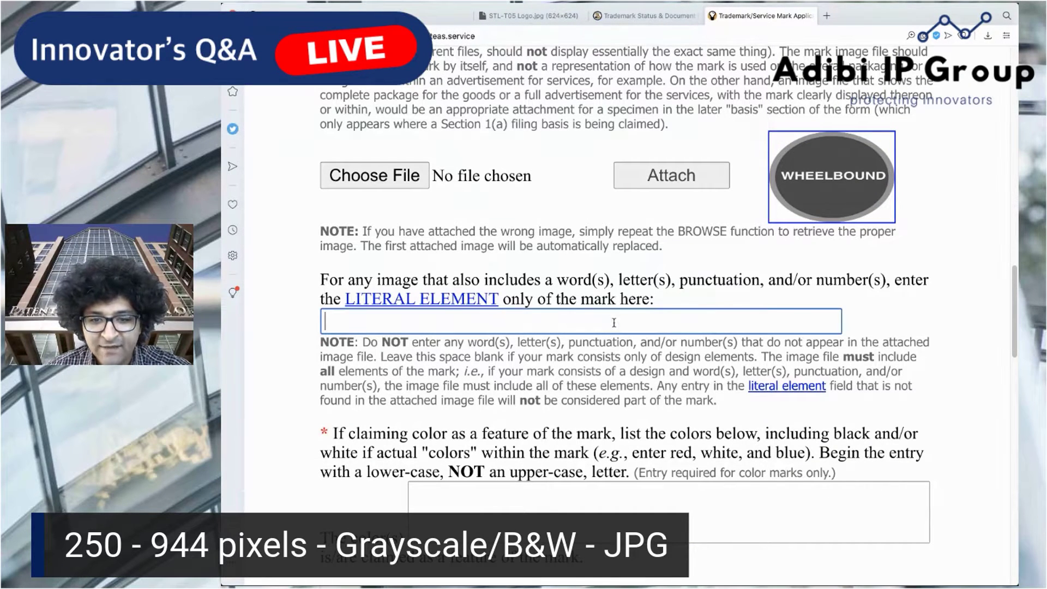
pyautogui.write('WHEELBOUND')
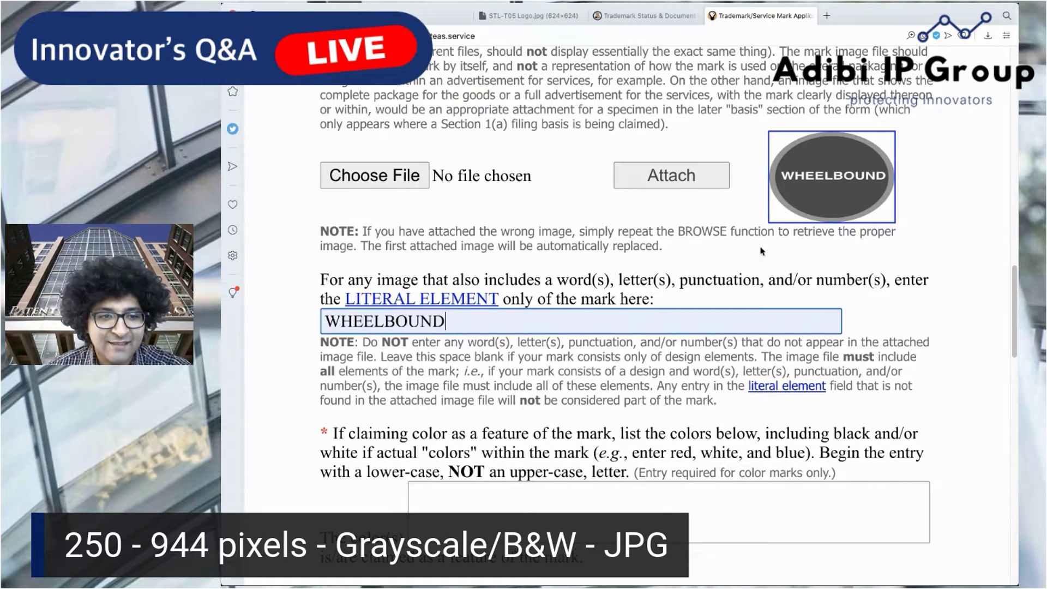
pyautogui.scroll(-1, 863, 171)
# - Tick the 'NOT claiming color as a feature of the mark' checkbox
pyautogui.click(528, 455)
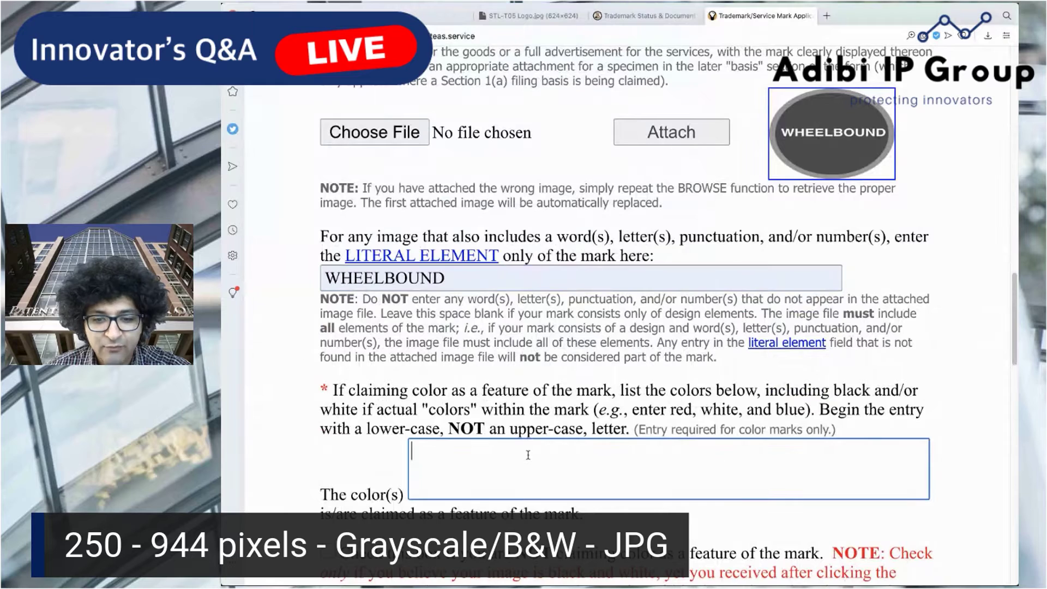
pyautogui.scroll(-1, 553, 433)
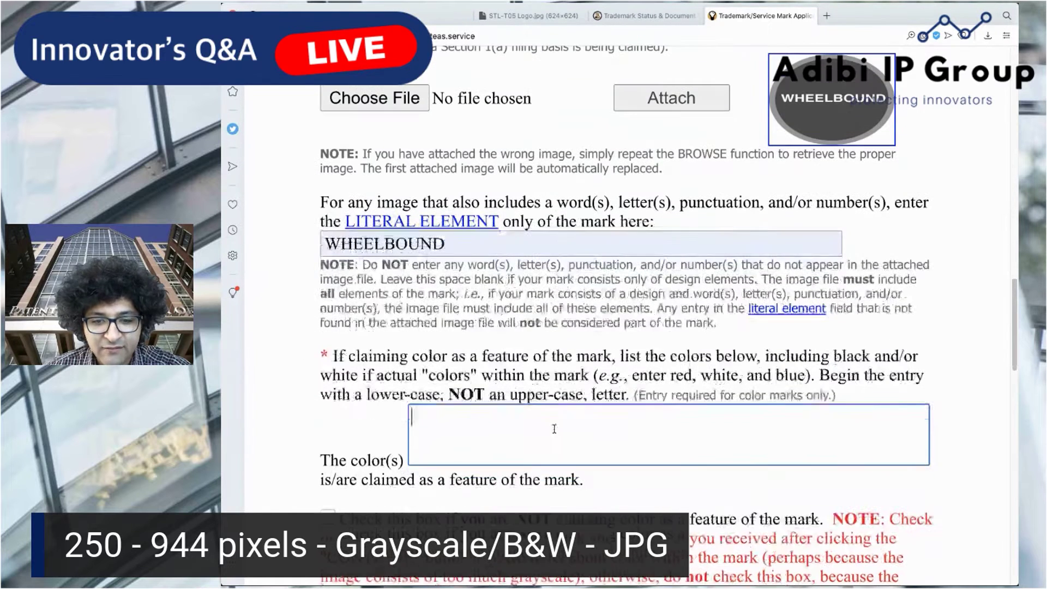
pyautogui.press('Tab')
pyautogui.press('space')
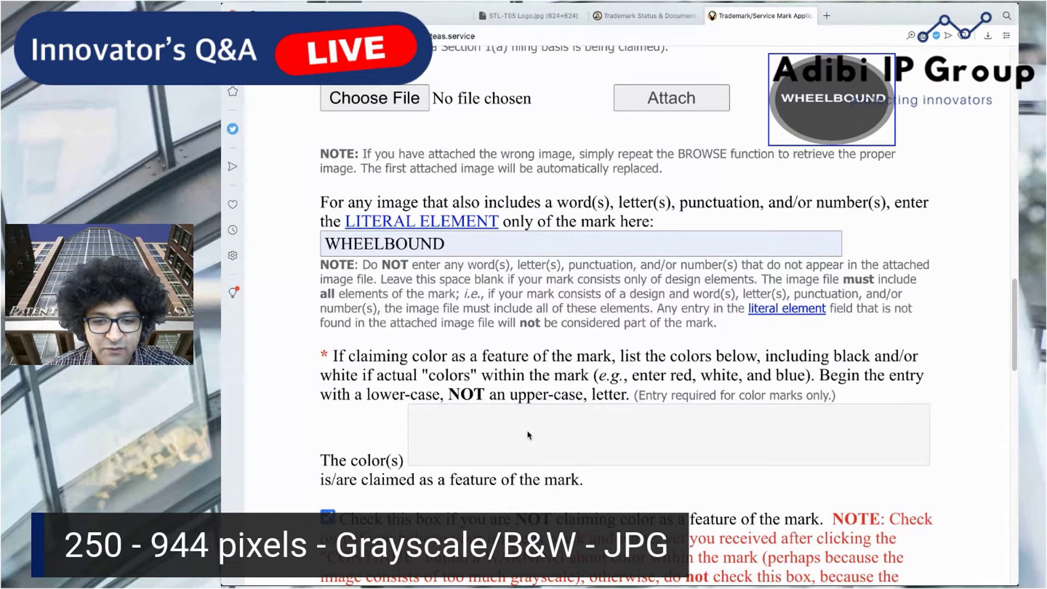
pyautogui.click(327, 516)
pyautogui.click(446, 440)
pyautogui.press('Tab')
pyautogui.press('space')
pyautogui.scroll(-5, 423, 461)
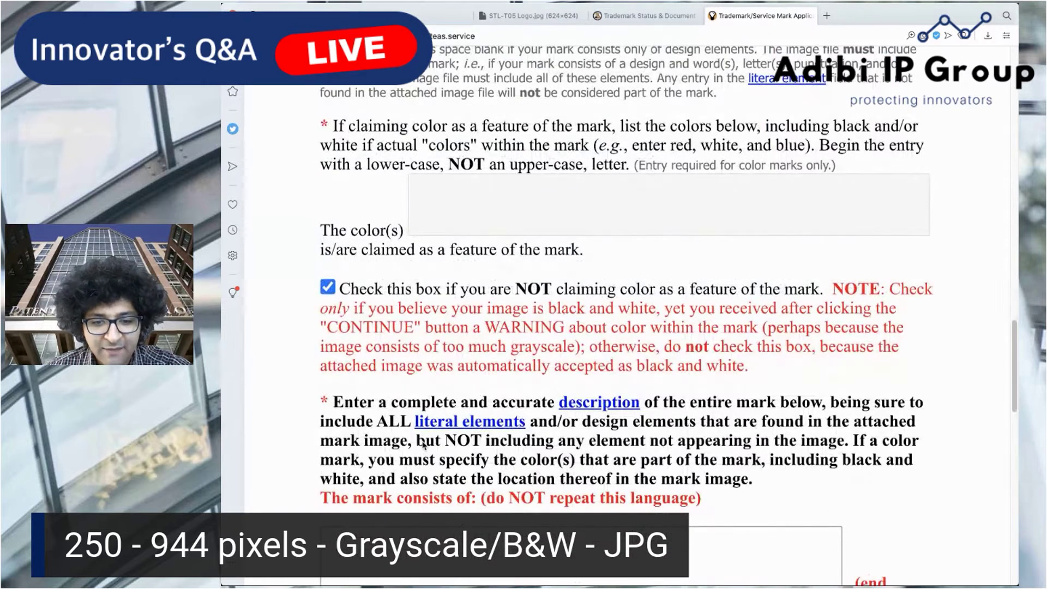
pyautogui.press('Tab')
pyautogui.press('Tab')
pyautogui.press('Tab')
pyautogui.scroll(5, 731, 439)
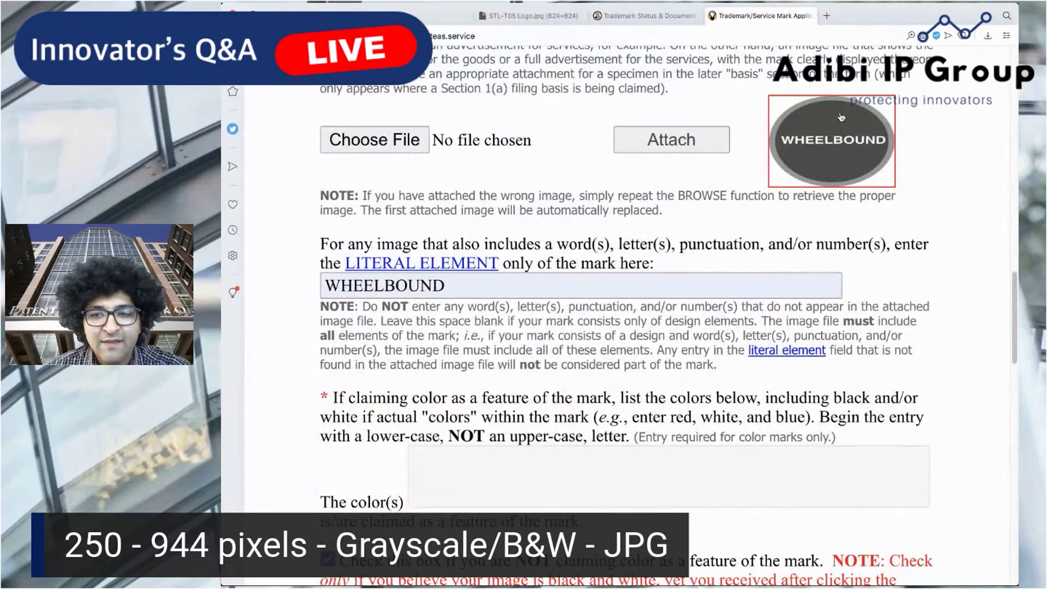
# - Enter the mark description 'the word "WHEELBOUND" within a visual design of a wheel'
pyautogui.scroll(-5, 539, 429)
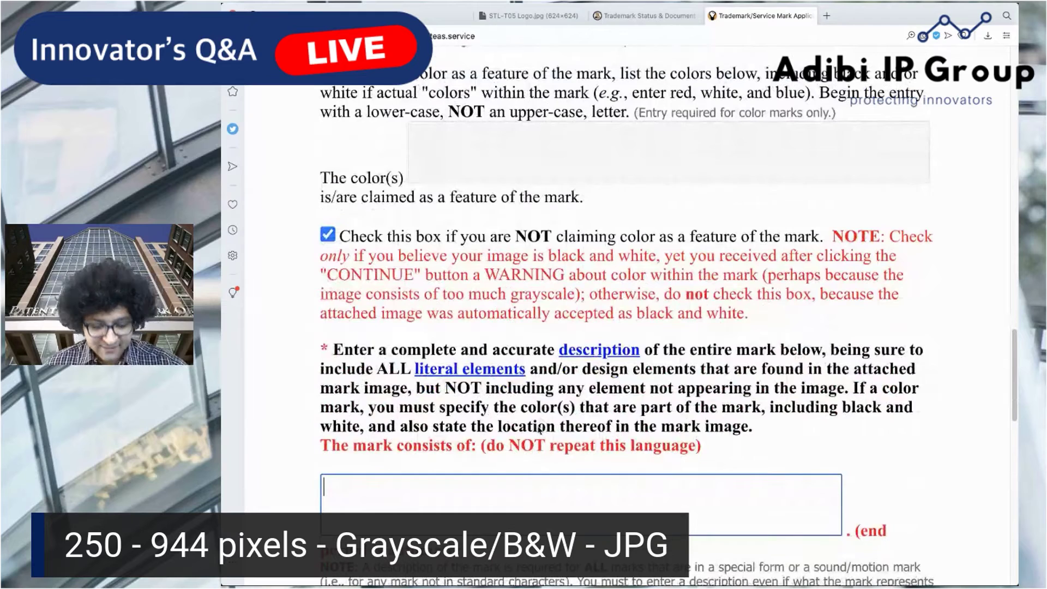
pyautogui.write('the word "WHE')
pyautogui.write('ELBOUND" within a visual ')
pyautogui.write('d')
pyautogui.press('BackSpace')
pyautogui.write('visual design of a wheel')
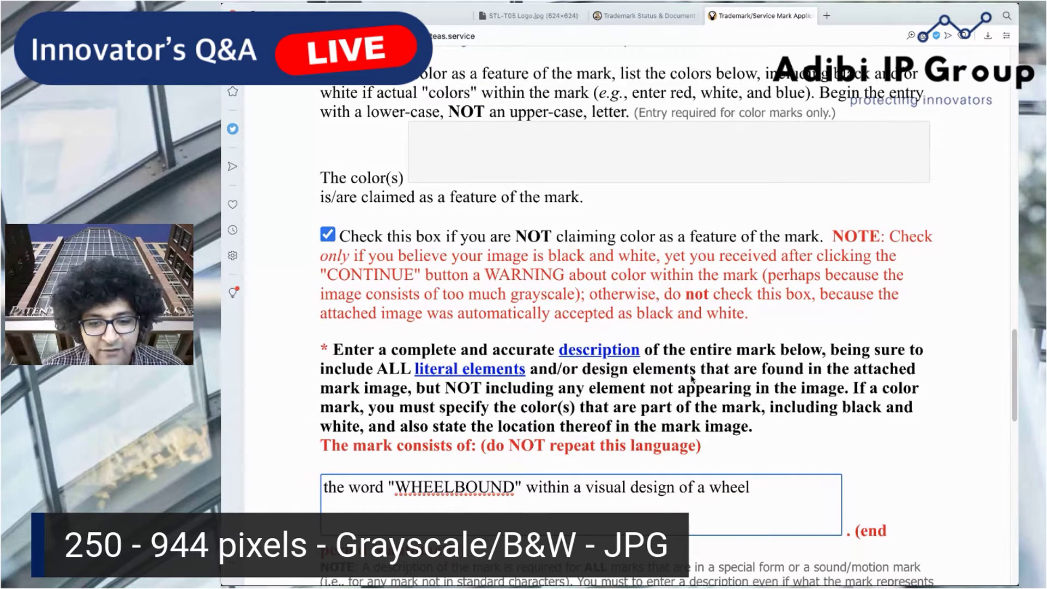
pyautogui.moveTo(474, 450); pyautogui.dragTo(320, 447)
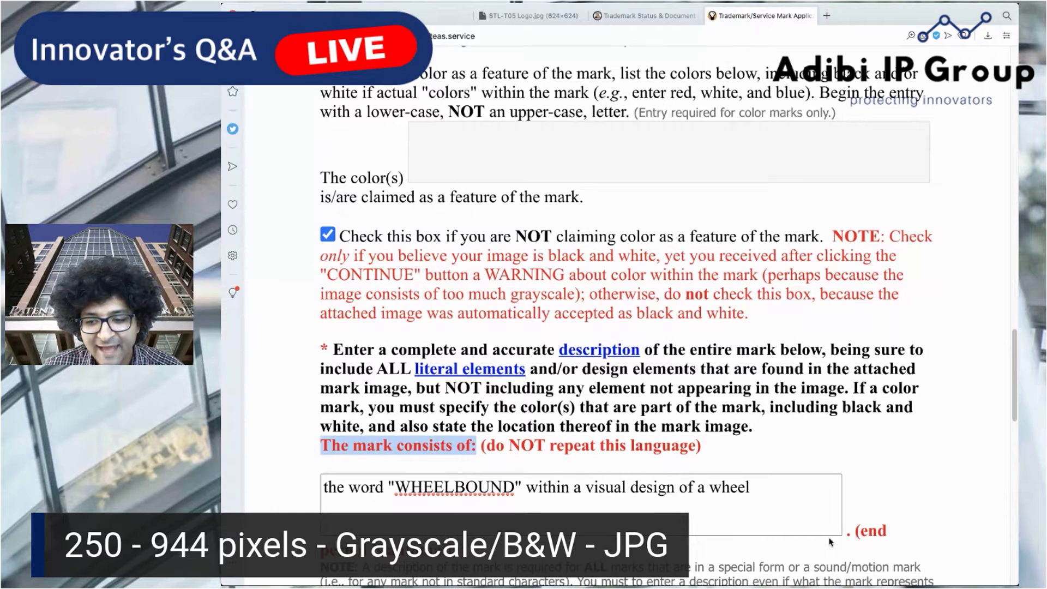
pyautogui.moveTo(831, 542); pyautogui.dragTo(791, 545)
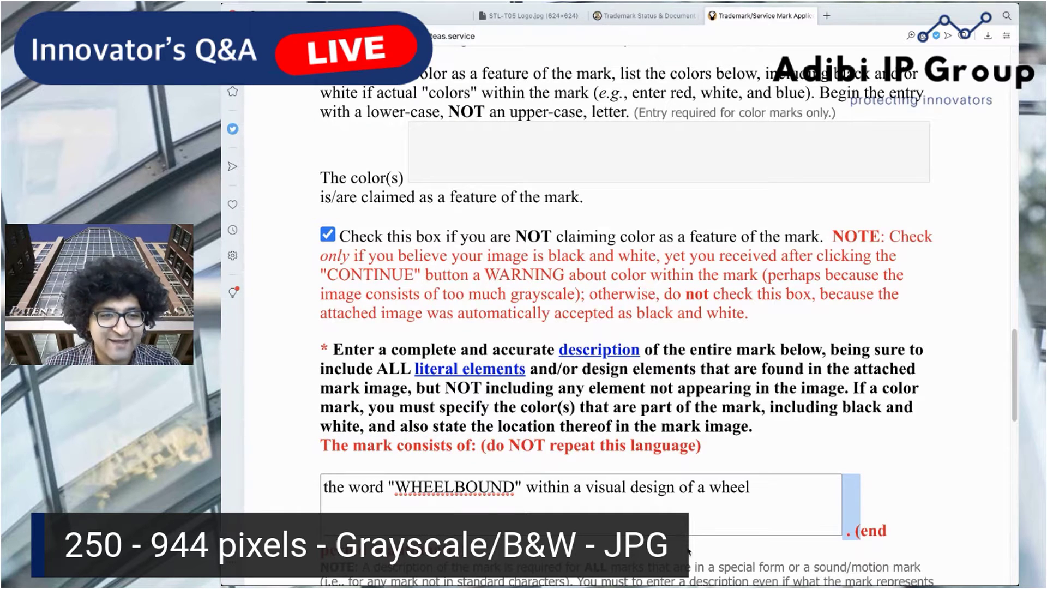
pyautogui.click(791, 525)
pyautogui.scroll(-3, 786, 524)
pyautogui.scroll(10, 777, 523)
pyautogui.scroll(-12, 777, 524)
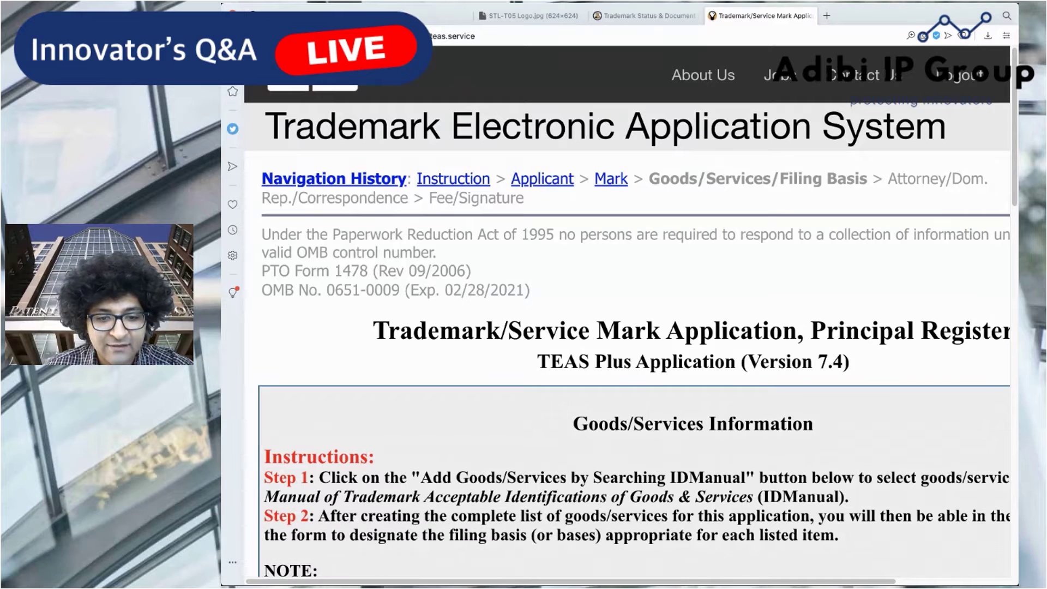
# - Search the ID Manual for 'mobile application' goods and services entries
pyautogui.scroll(-15, 640, 399)
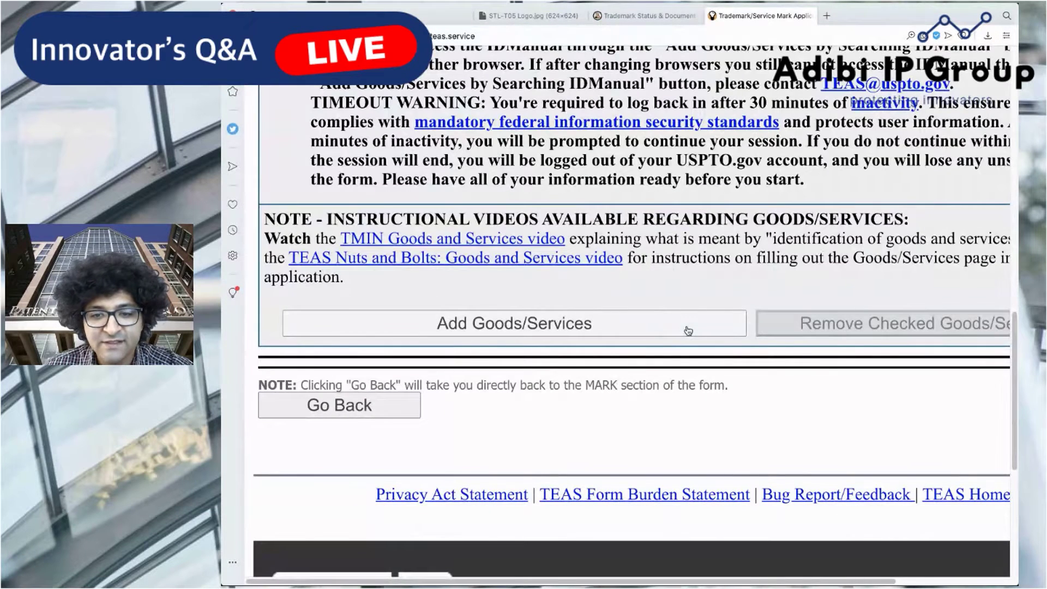
pyautogui.click(688, 329)
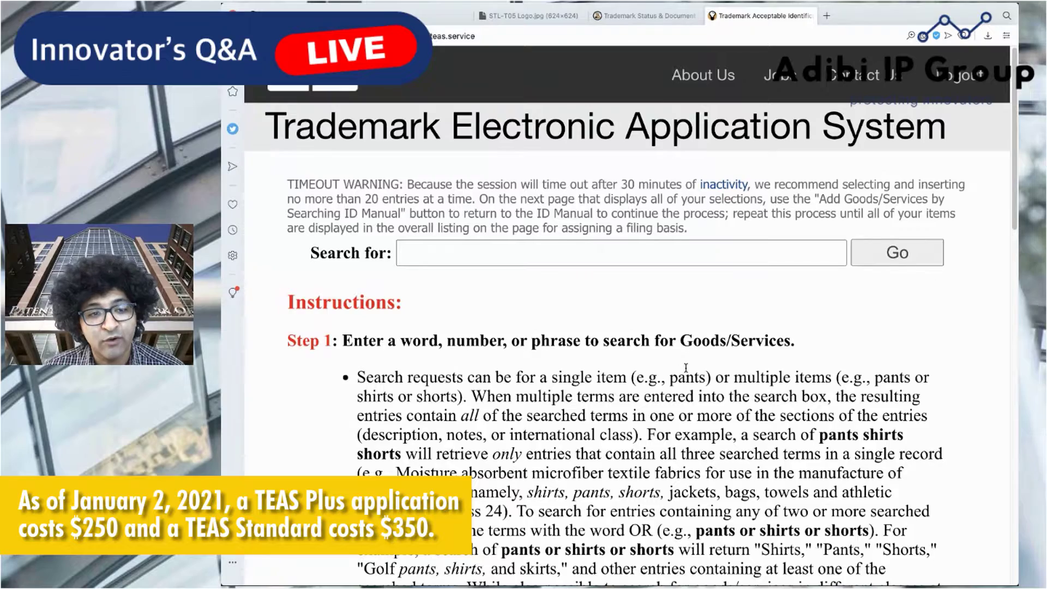
pyautogui.scroll(-3, 686, 368)
pyautogui.click(507, 171)
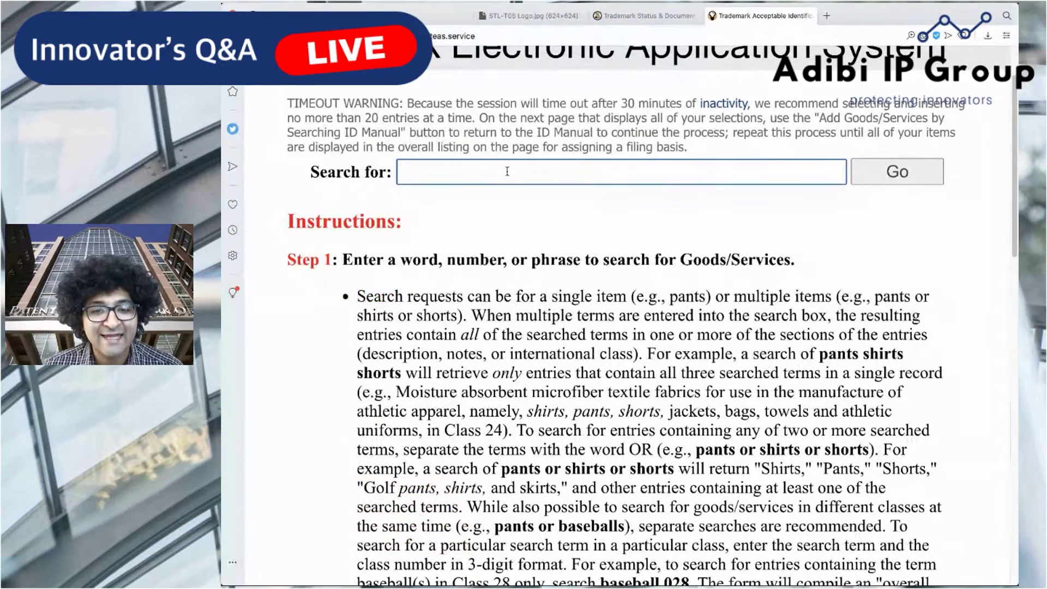
pyautogui.write('mobile application')
pyautogui.click(873, 172)
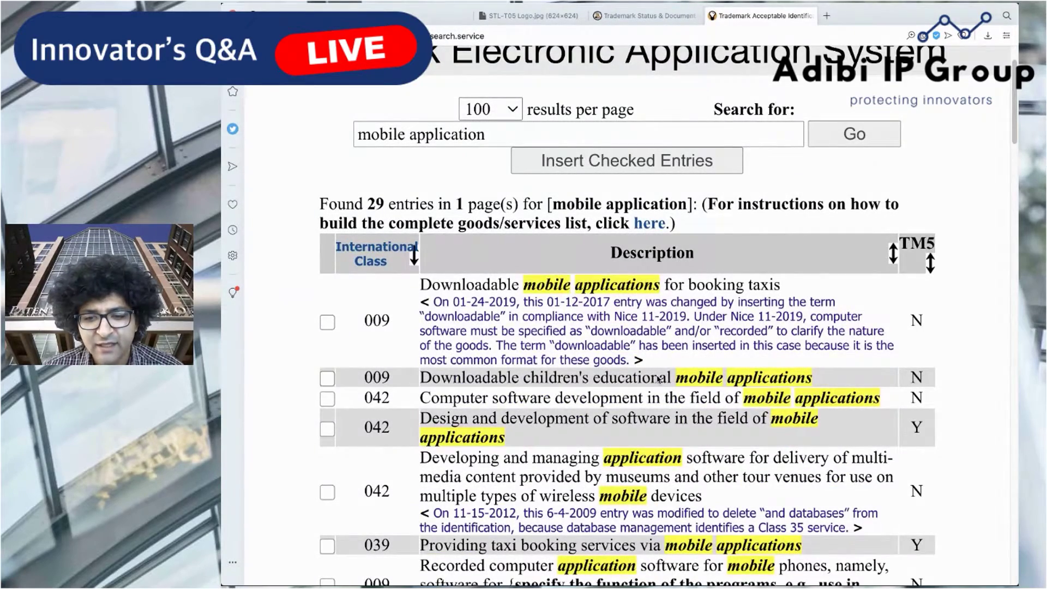
# - Scroll through the search results, reviewing the class 009 software entries
pyautogui.scroll(-4, 657, 379)
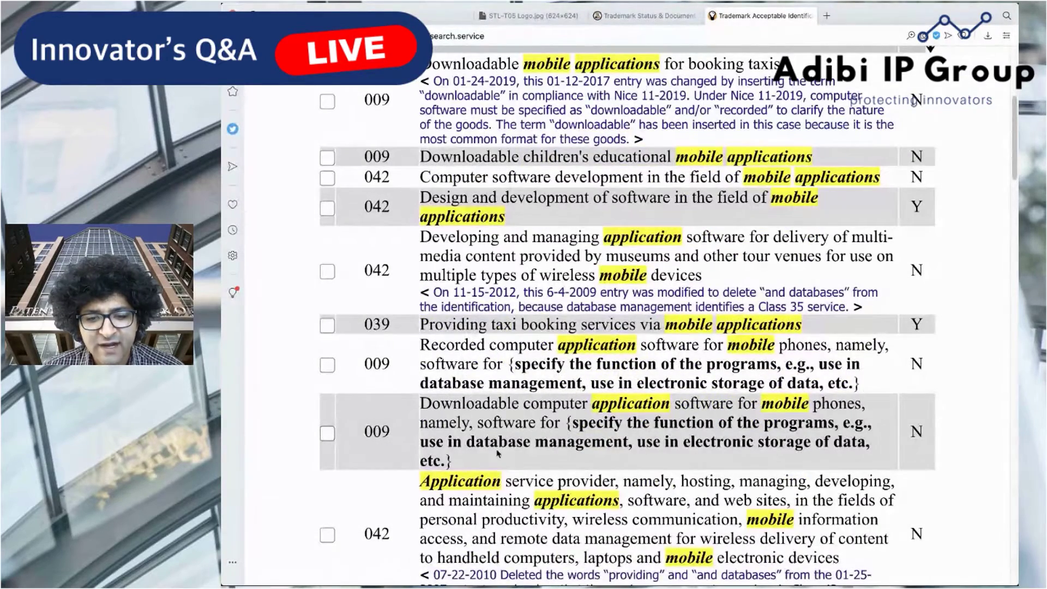
pyautogui.moveTo(495, 460); pyautogui.dragTo(566, 430)
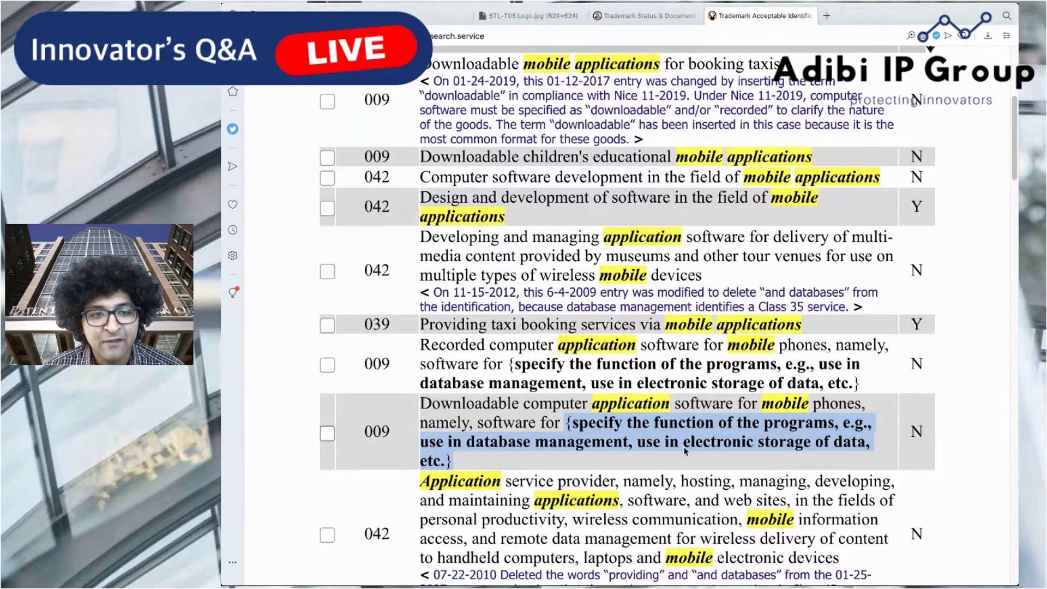
pyautogui.scroll(-15, 685, 451)
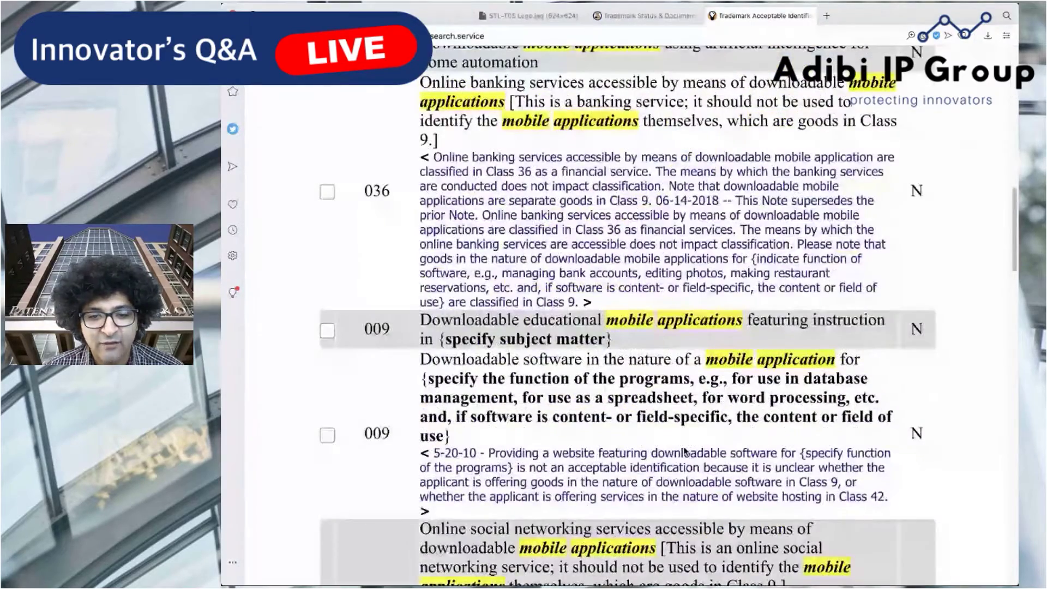
pyautogui.scroll(-15, 685, 450)
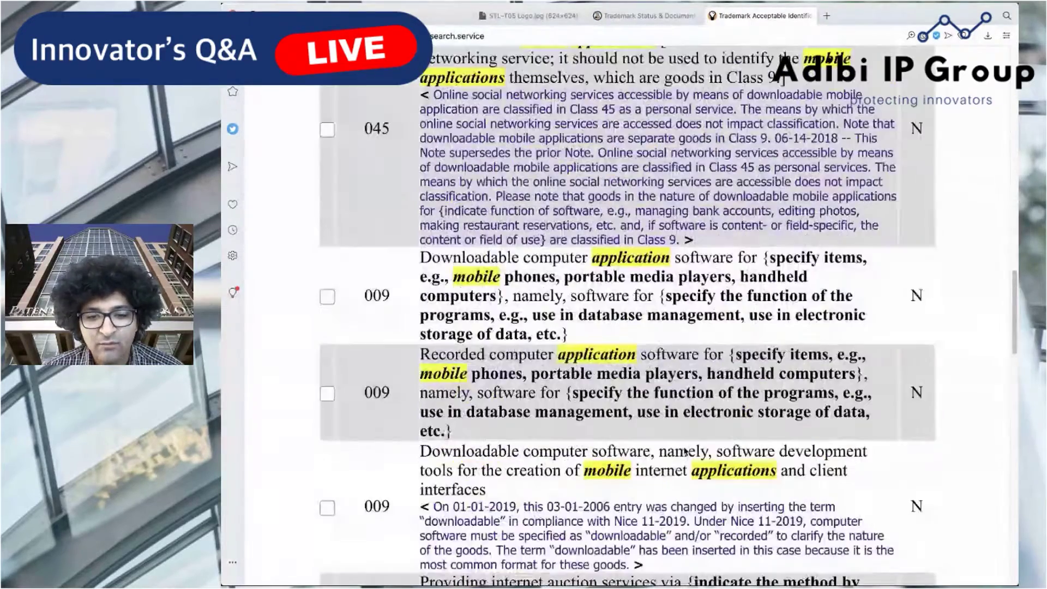
pyautogui.scroll(-10, 685, 451)
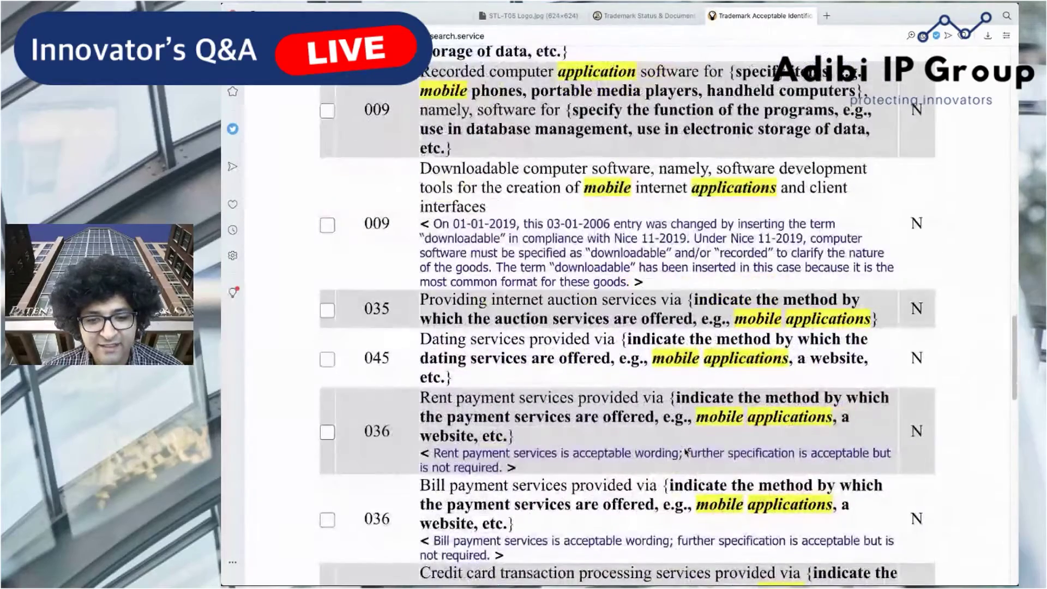
pyautogui.scroll(-6, 665, 439)
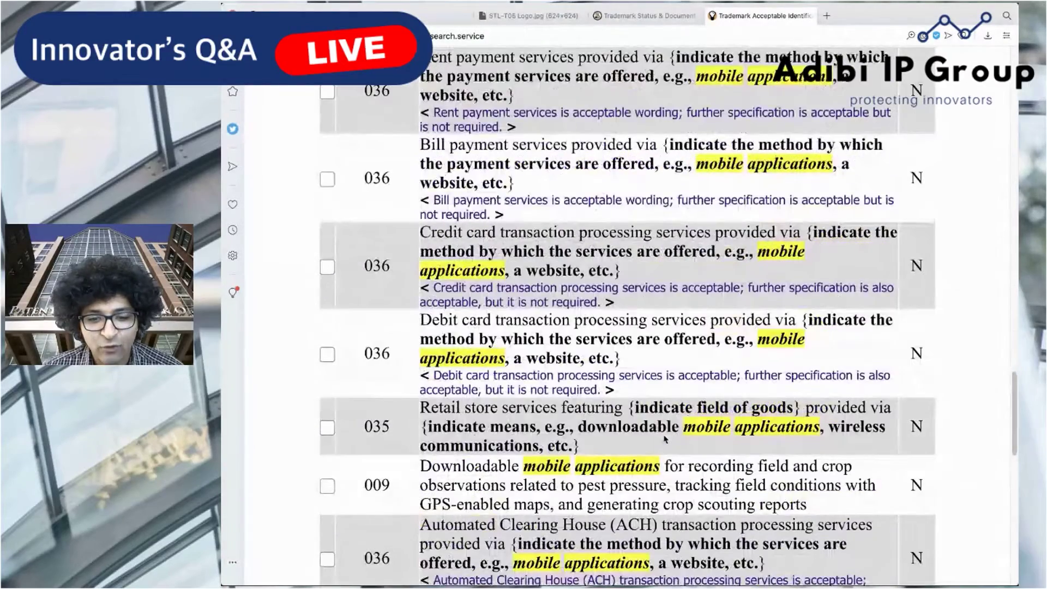
pyautogui.scroll(-6, 665, 439)
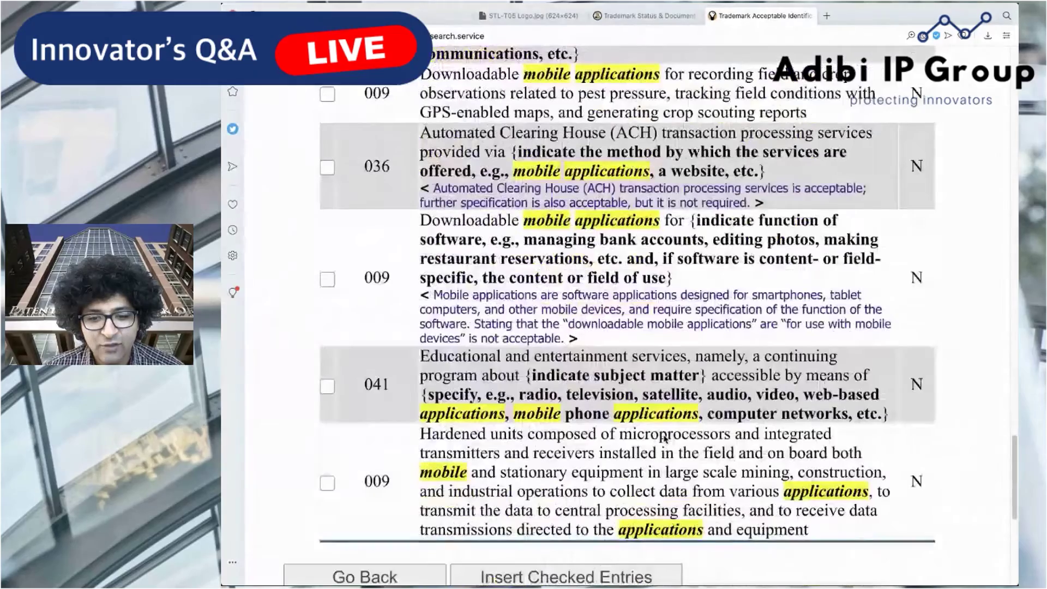
pyautogui.scroll(5, 657, 422)
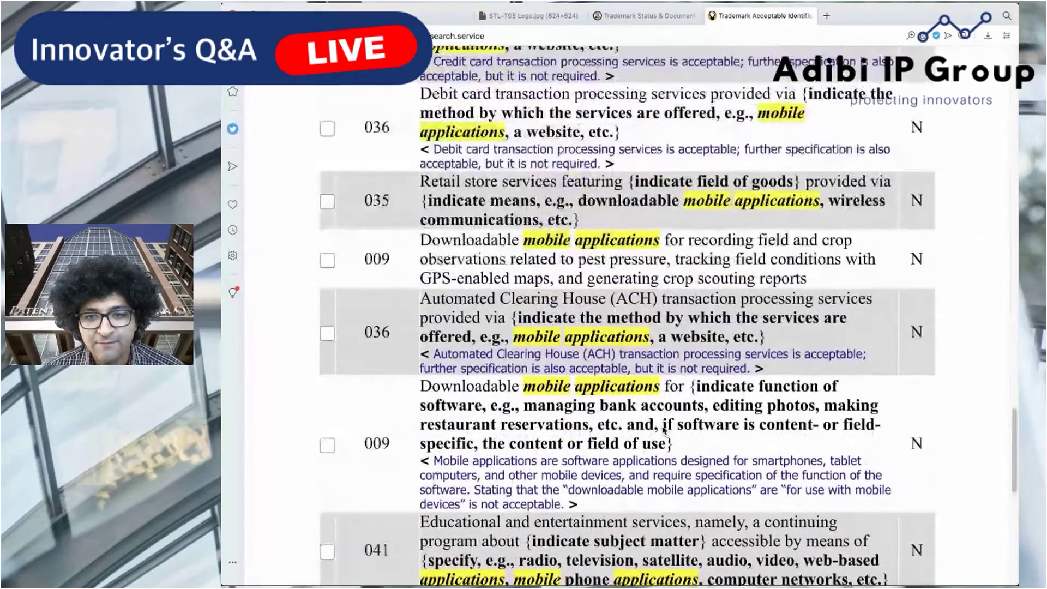
pyautogui.scroll(4, 665, 430)
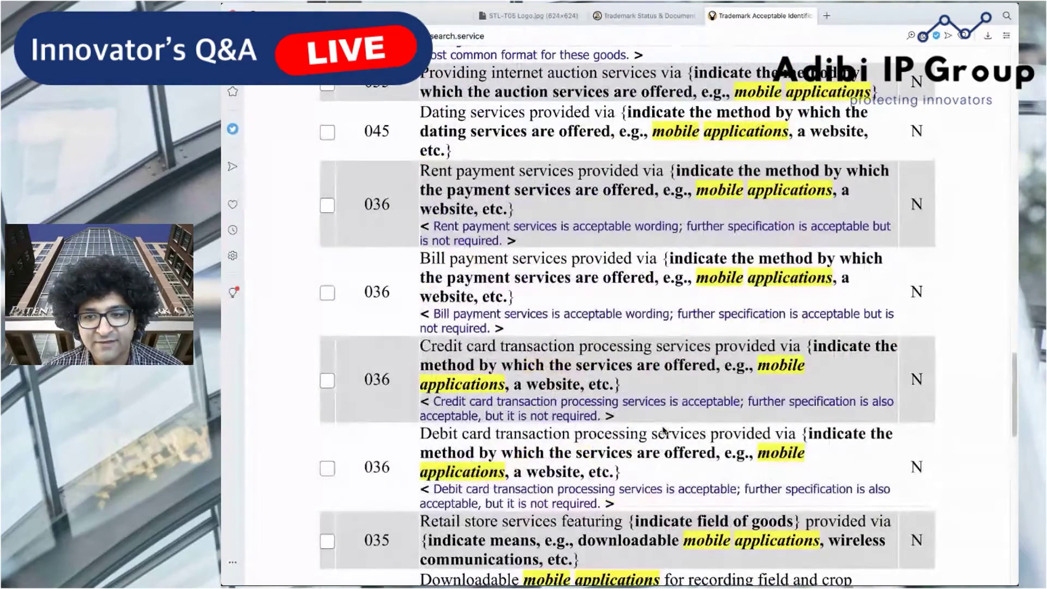
pyautogui.scroll(4, 664, 431)
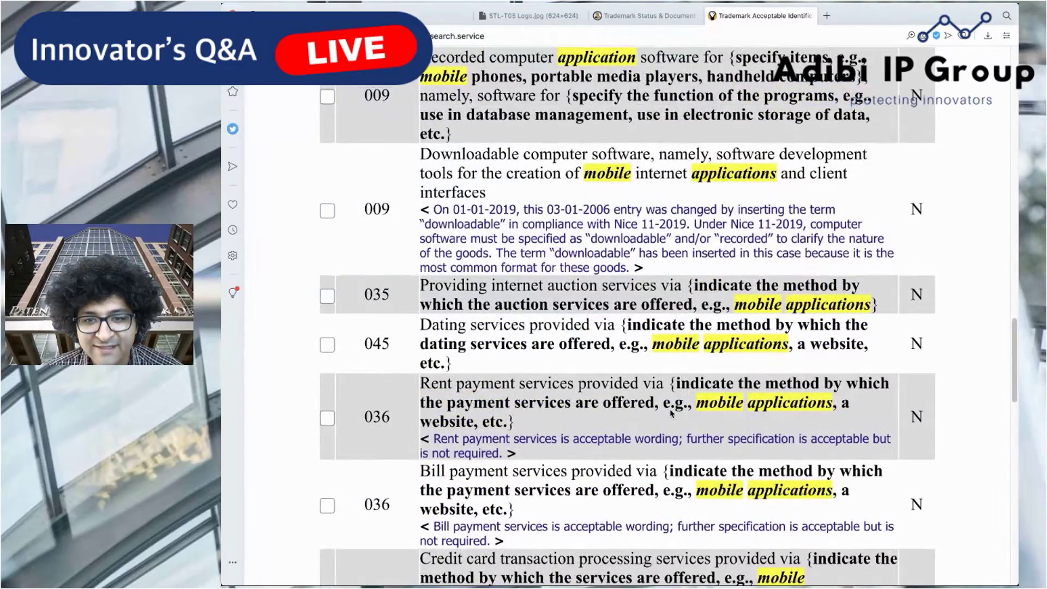
pyautogui.scroll(-15, 674, 412)
# - Check the 009 'Downloadable mobile applications for {indicate function of software}' entry
pyautogui.moveTo(420, 286); pyautogui.dragTo(692, 289)
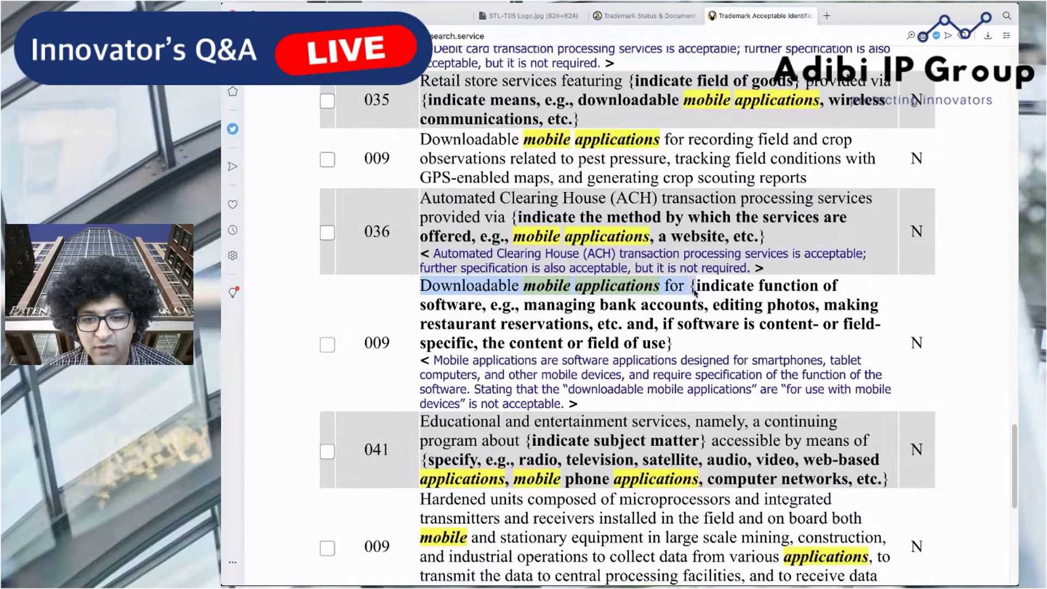
pyautogui.click(328, 345)
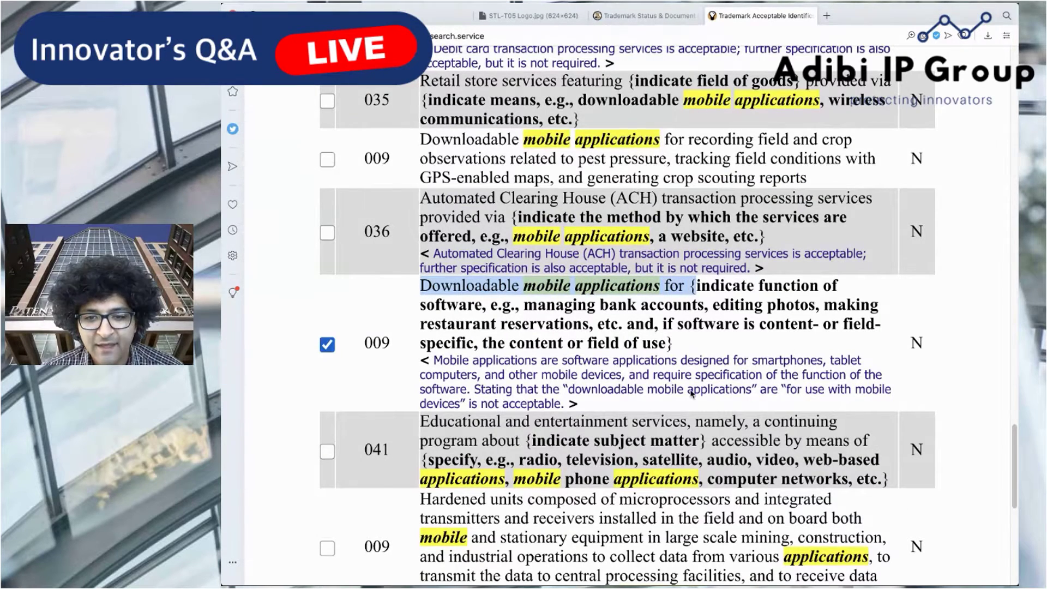
pyautogui.scroll(-5, 691, 392)
pyautogui.scroll(5, 626, 312)
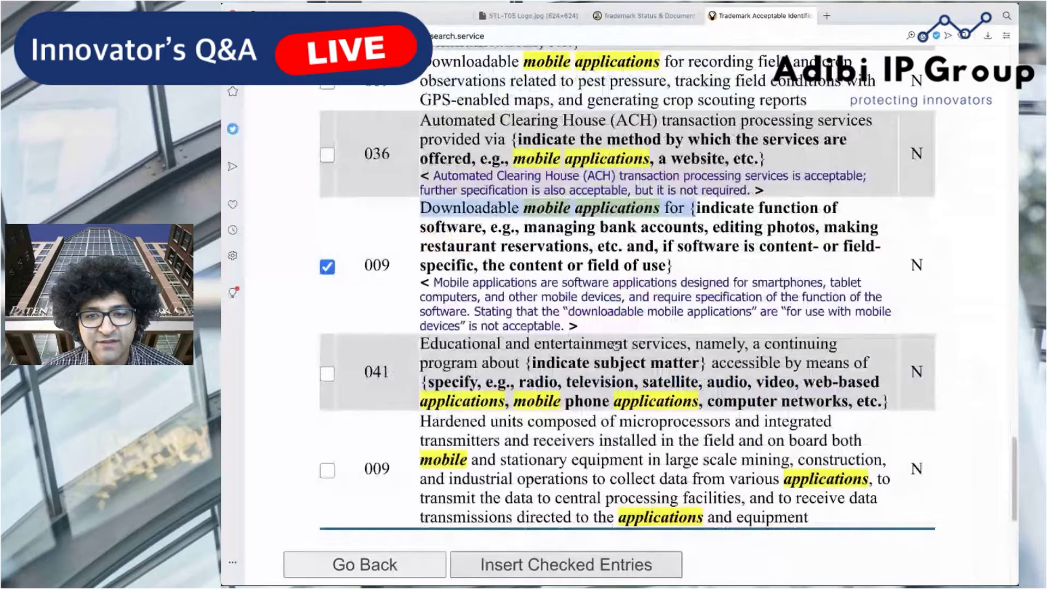
pyautogui.click(696, 231)
pyautogui.moveTo(421, 209); pyautogui.dragTo(681, 214)
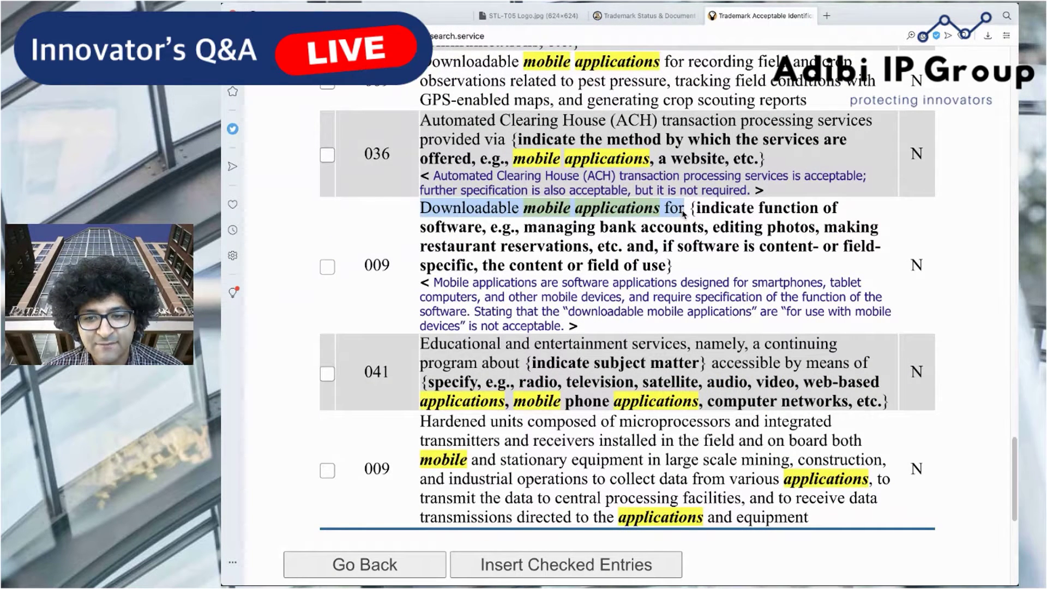
pyautogui.click(682, 214)
pyautogui.moveTo(690, 210); pyautogui.dragTo(685, 267)
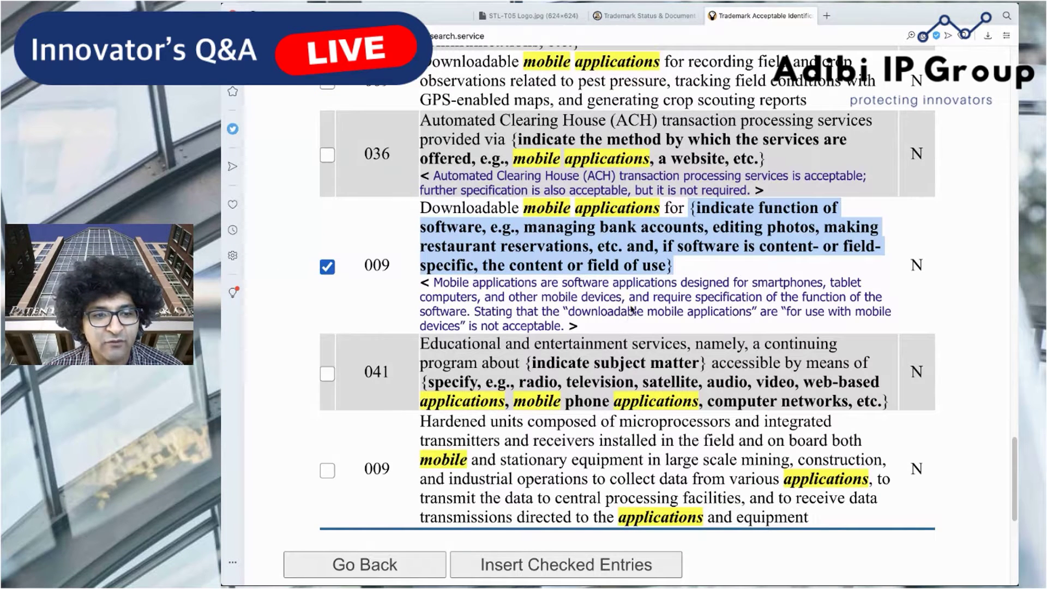
# - Insert the checked 009 entry, filling its blank with 'editing videos'
pyautogui.click(630, 565)
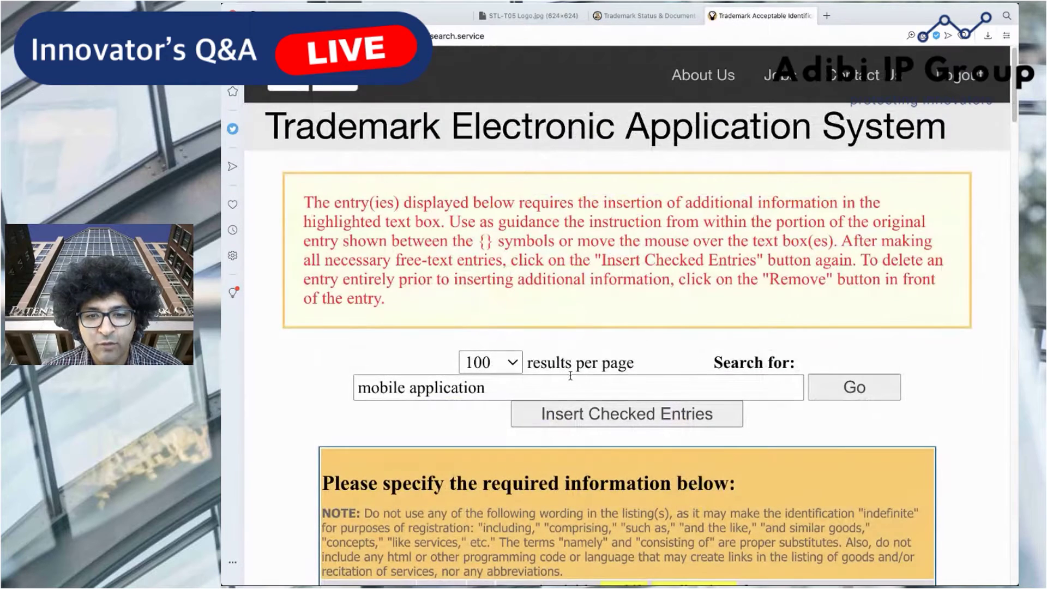
pyautogui.scroll(-5, 573, 392)
pyautogui.click(602, 340)
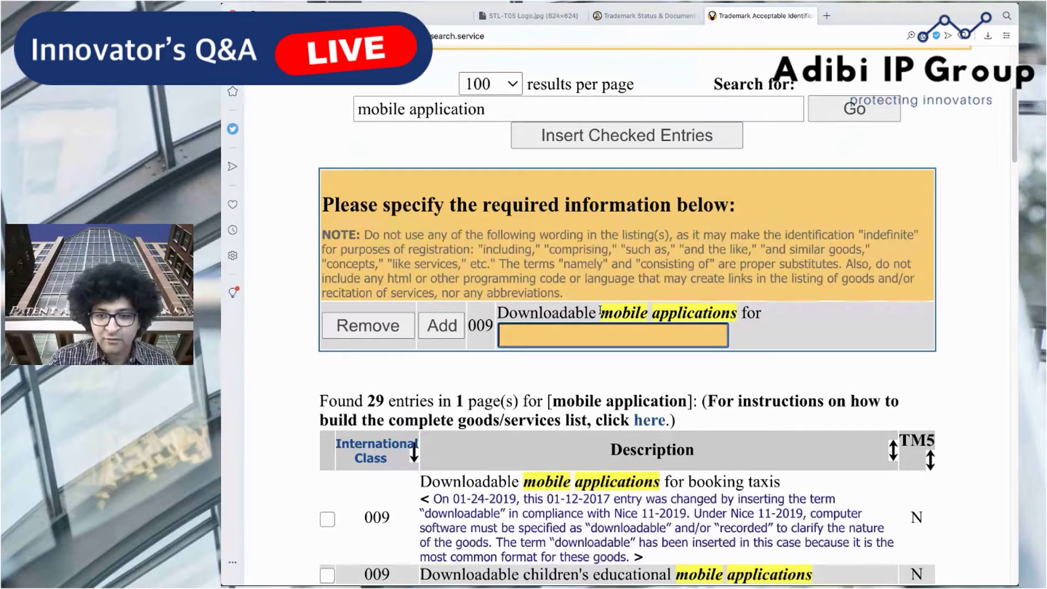
pyautogui.write('edit')
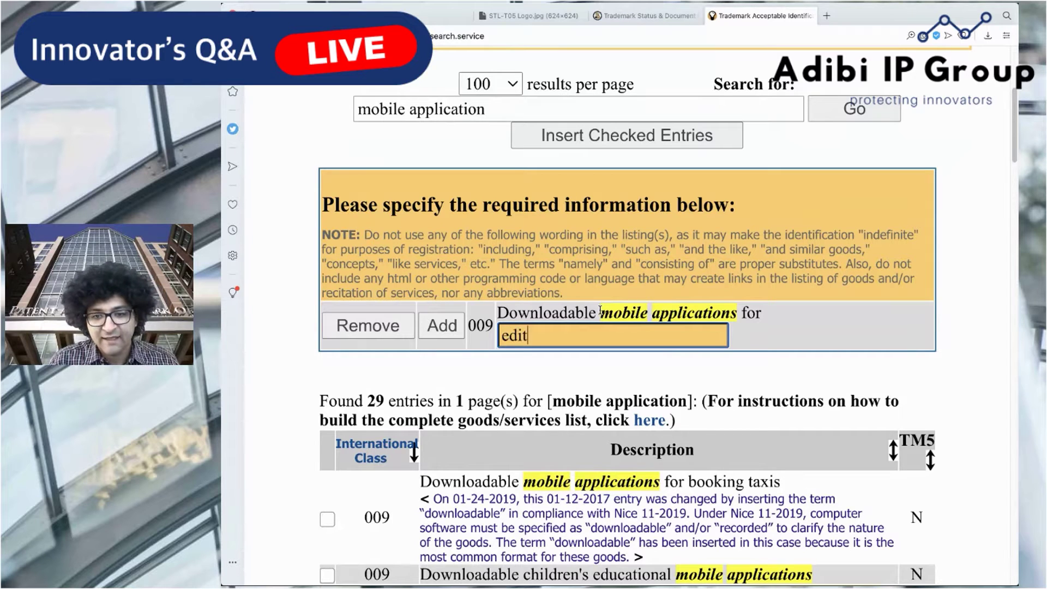
pyautogui.write('ing vi')
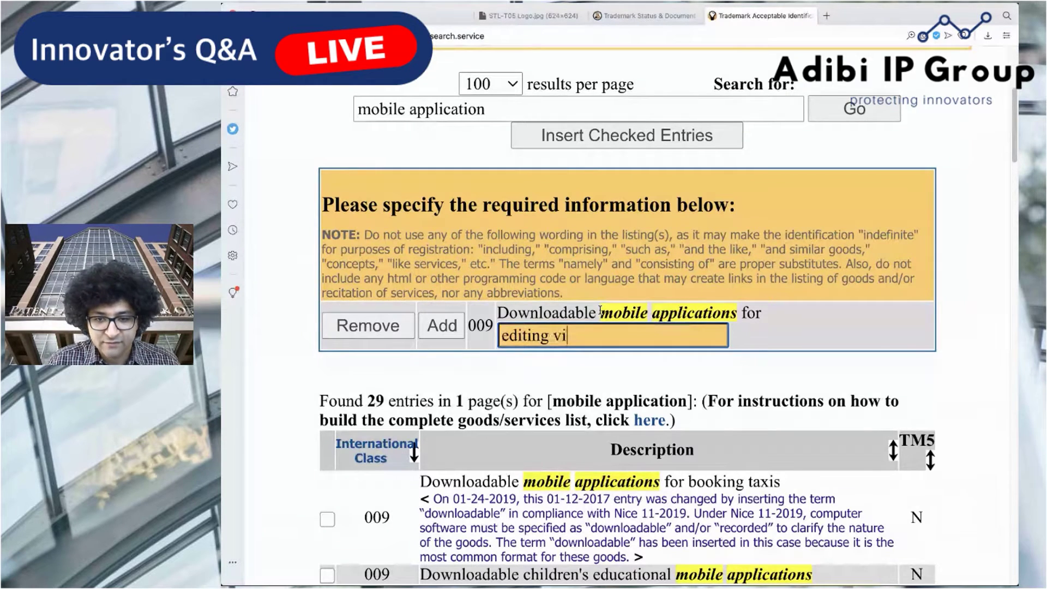
pyautogui.write('deos')
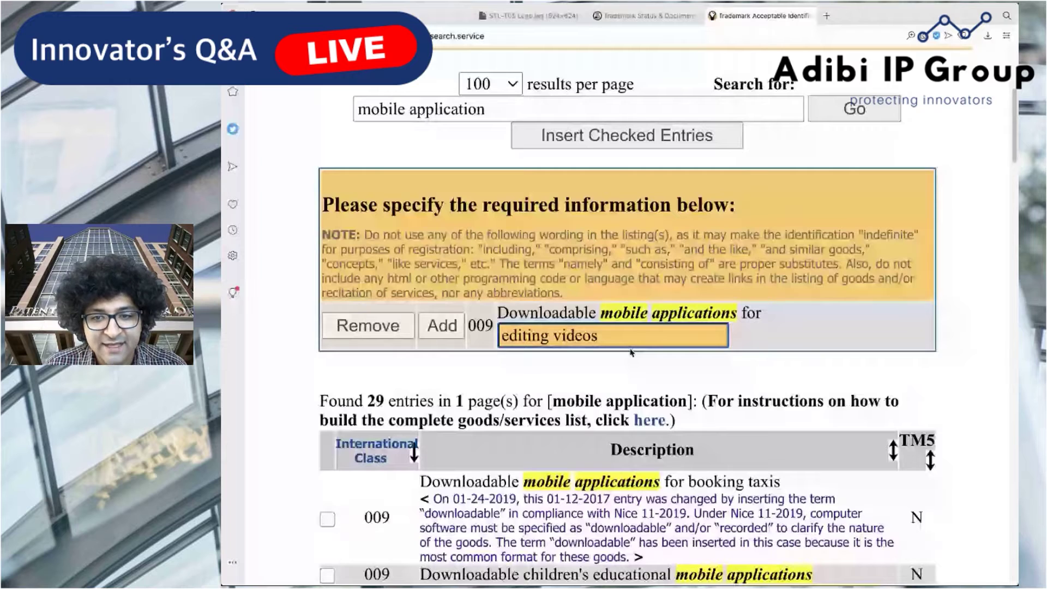
pyautogui.press('Return')
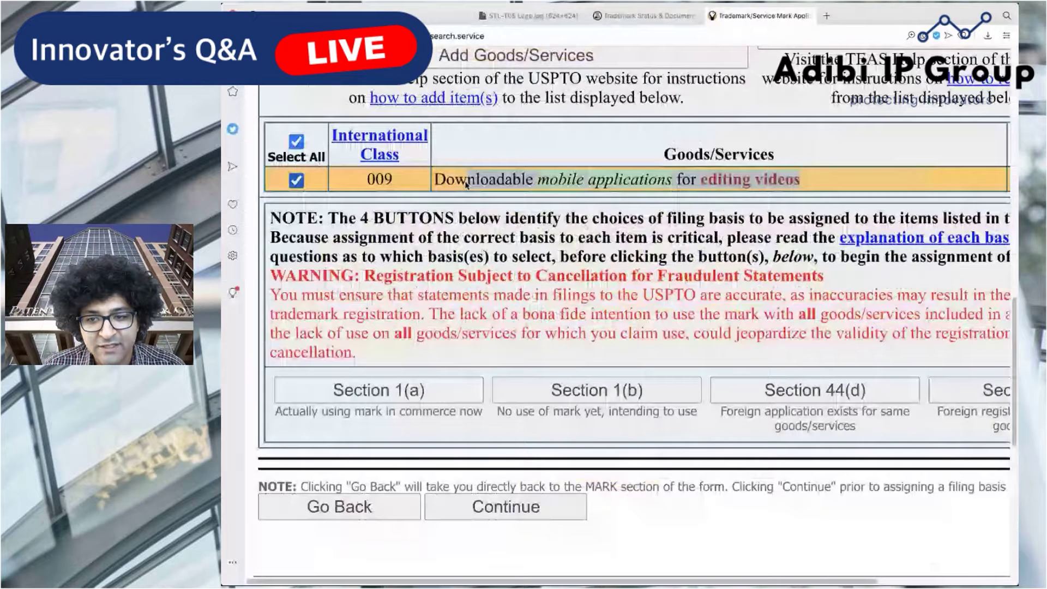
pyautogui.moveTo(466, 184); pyautogui.dragTo(441, 185)
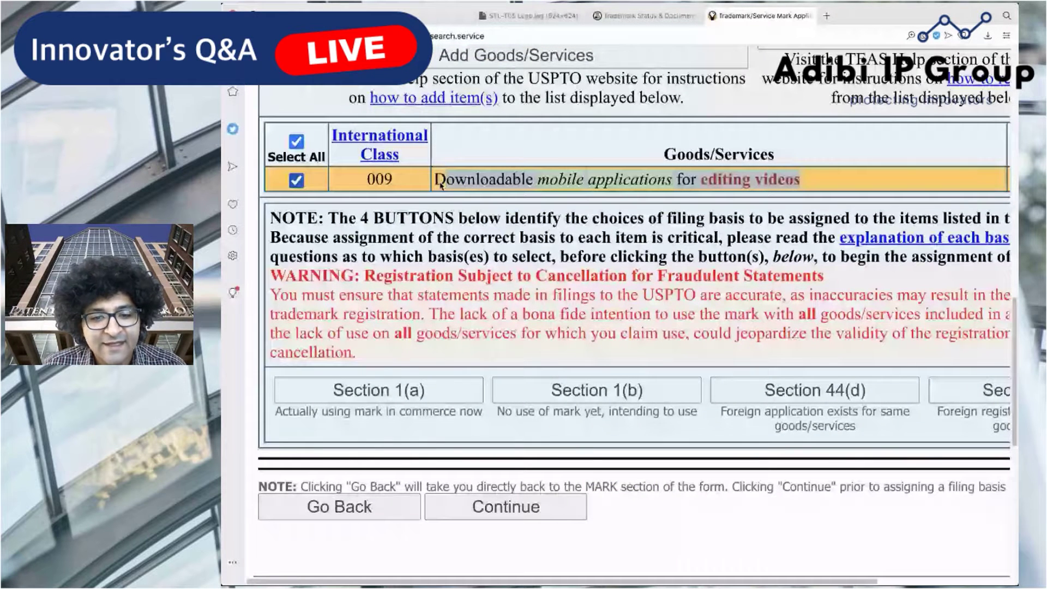
pyautogui.click(441, 185)
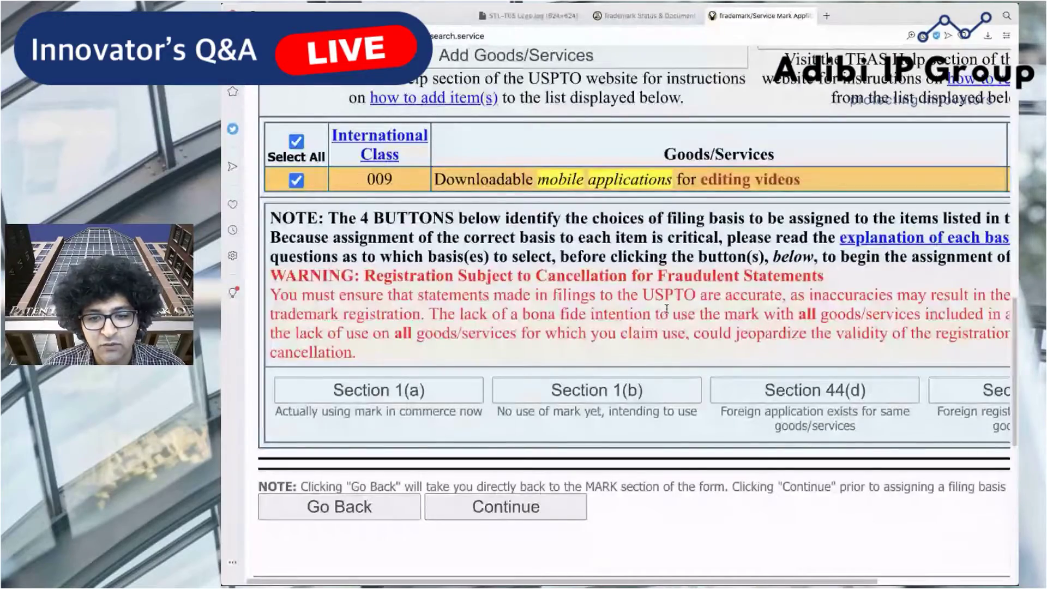
# - Select Section 1(a) use-in-commerce as the filing basis for the class 009 item
pyautogui.click(440, 396)
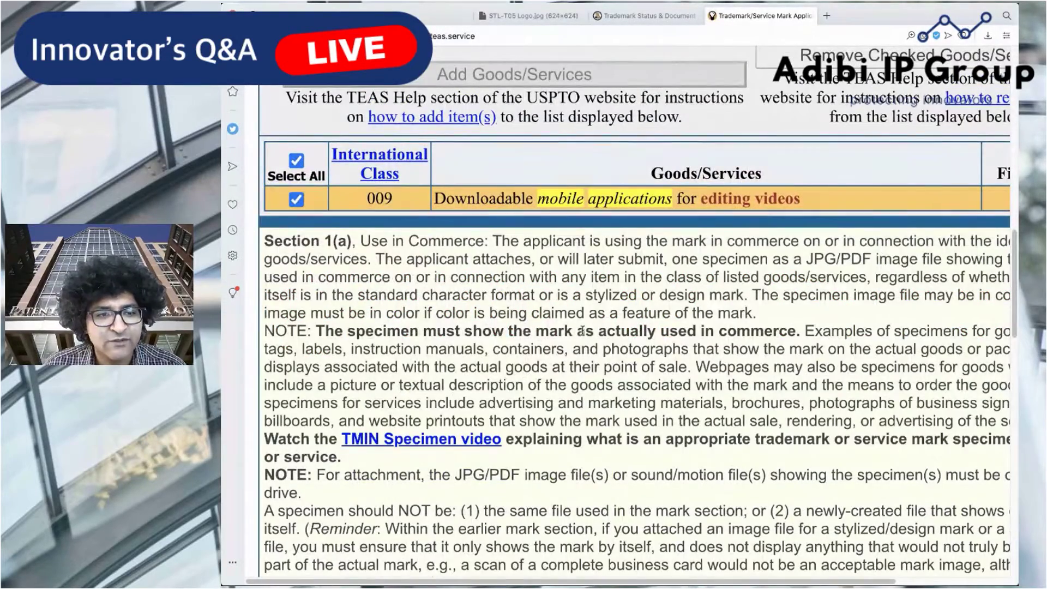
pyautogui.scroll(-5, 645, 371)
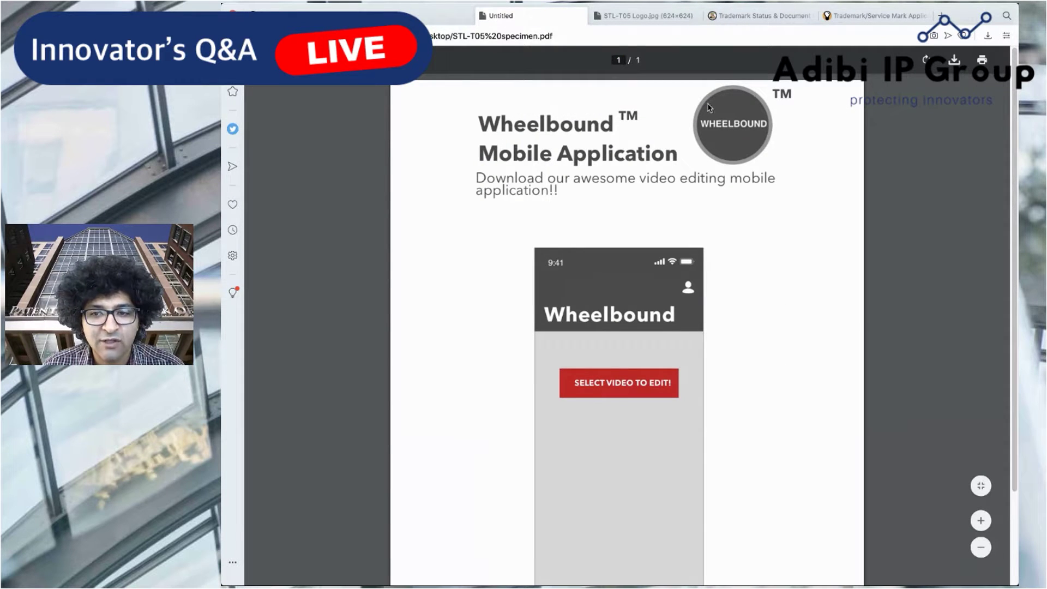
# - Review the Wheelbound specimen PDF, then open the TEAS Attach/Remove Specimen page
pyautogui.scroll(-3, 676, 321)
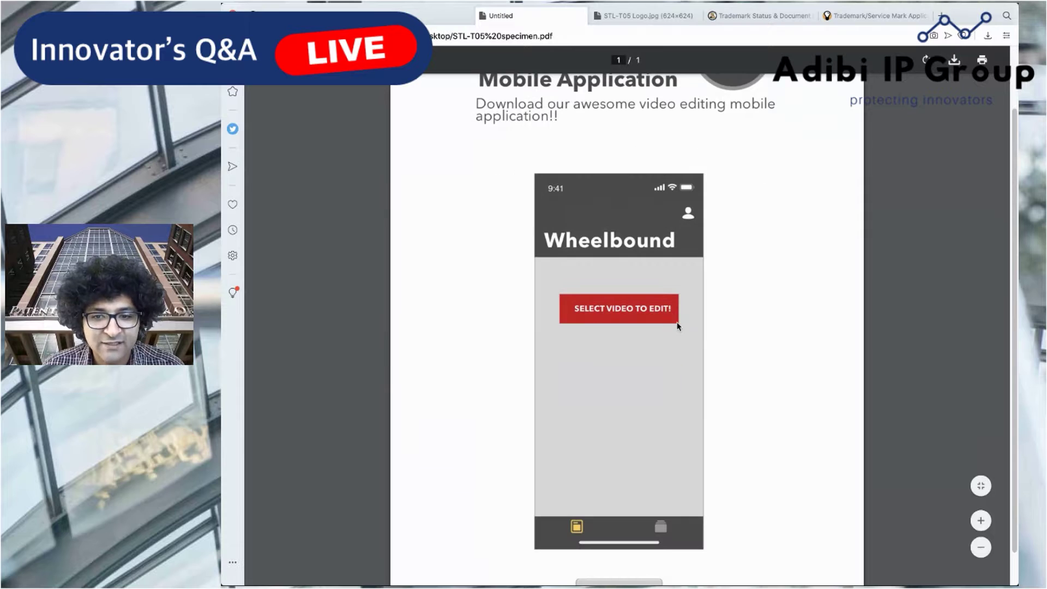
pyautogui.scroll(-1, 606, 314)
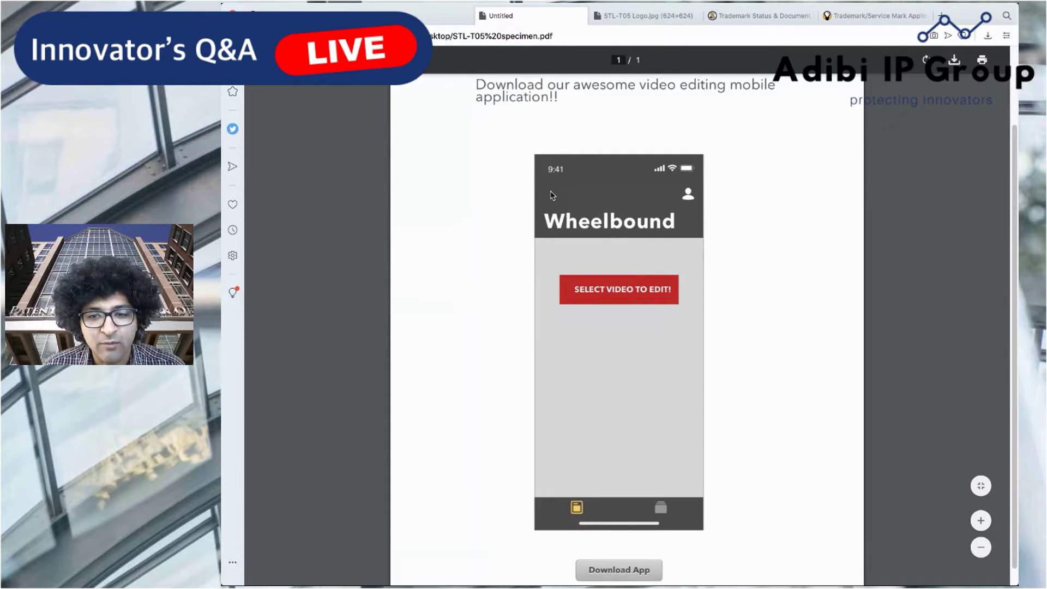
pyautogui.scroll(-1, 657, 327)
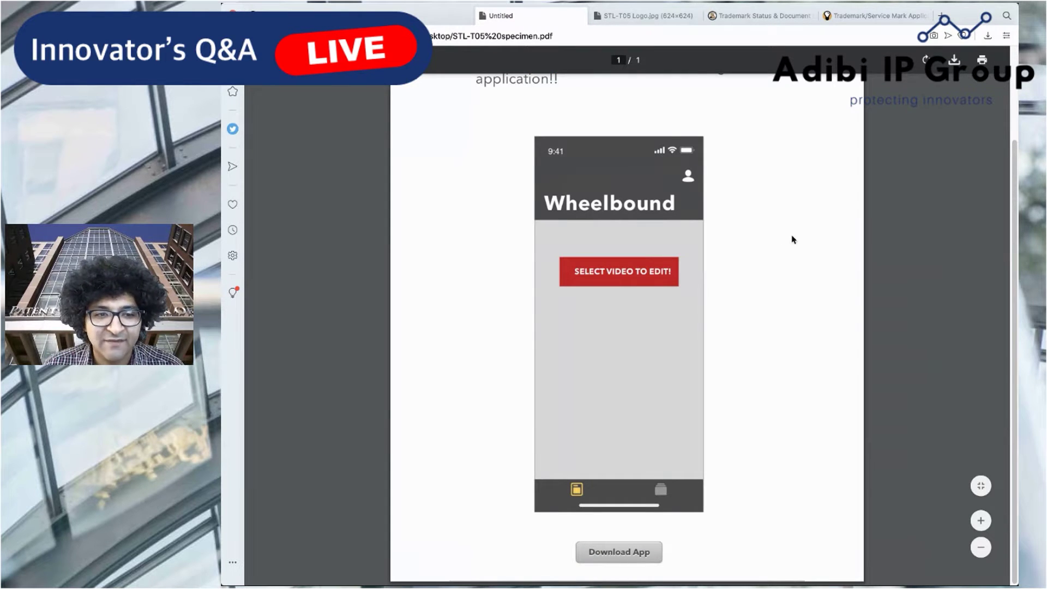
pyautogui.click(762, 22)
pyautogui.click(875, 15)
pyautogui.click(569, 384)
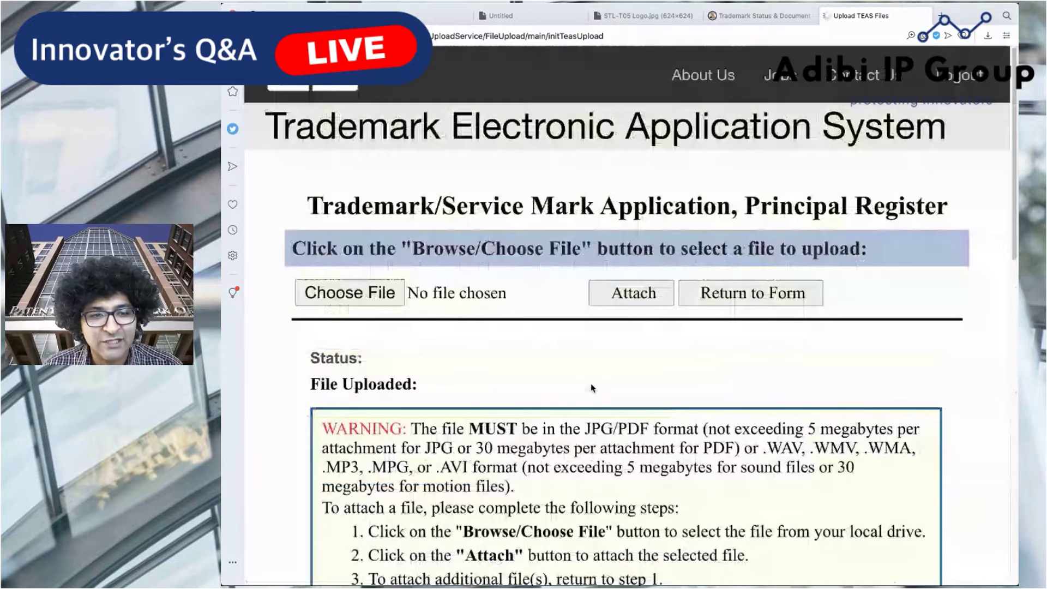
# - Upload STL-T05 specimen.pdf and return to the form showing 1 file attached
pyautogui.click(313, 293)
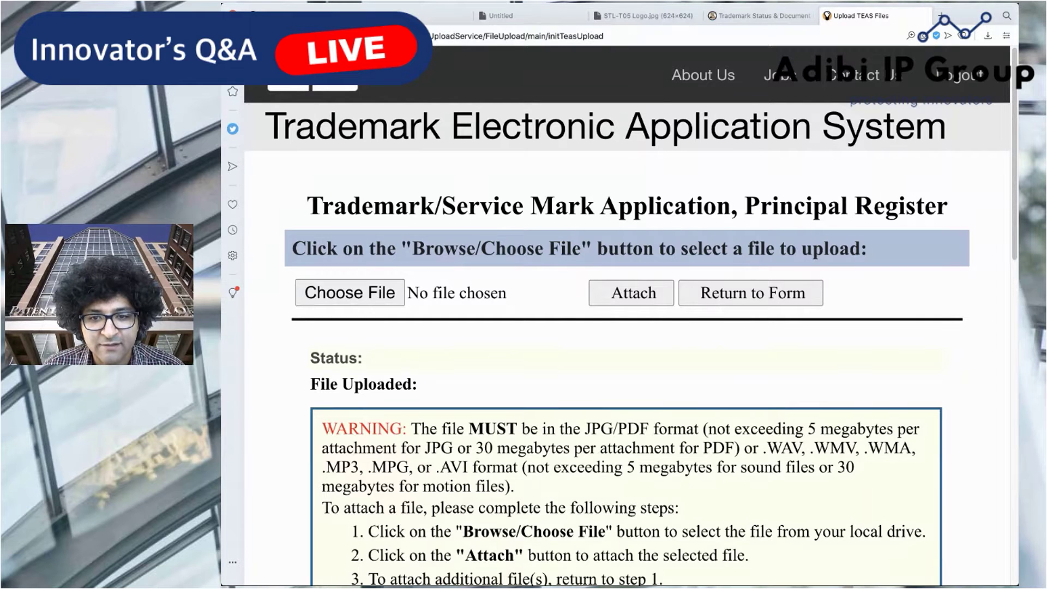
pyautogui.click(643, 293)
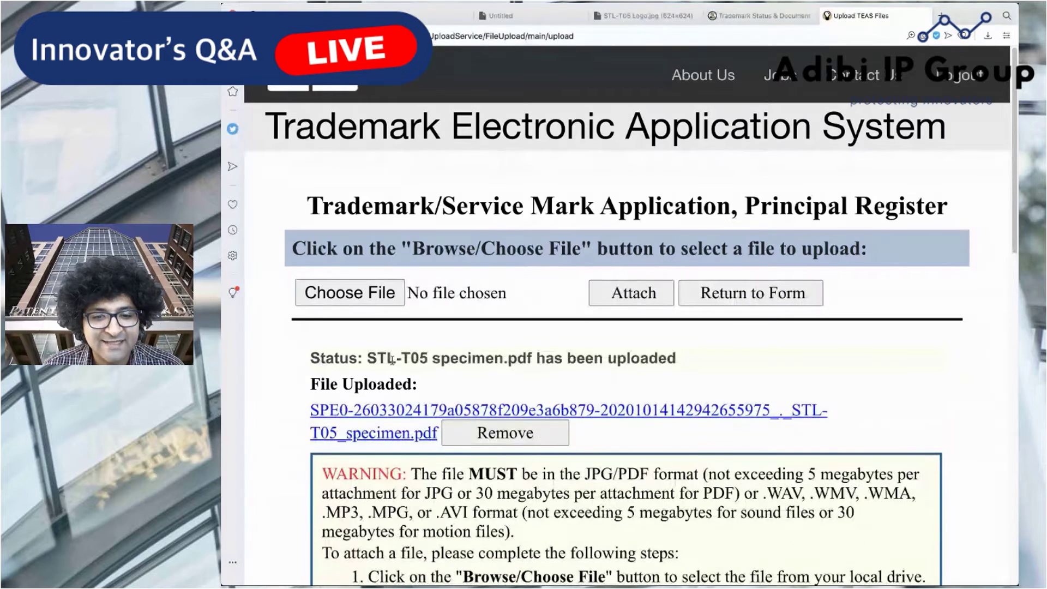
pyautogui.moveTo(676, 359); pyautogui.dragTo(554, 357)
pyautogui.click(770, 293)
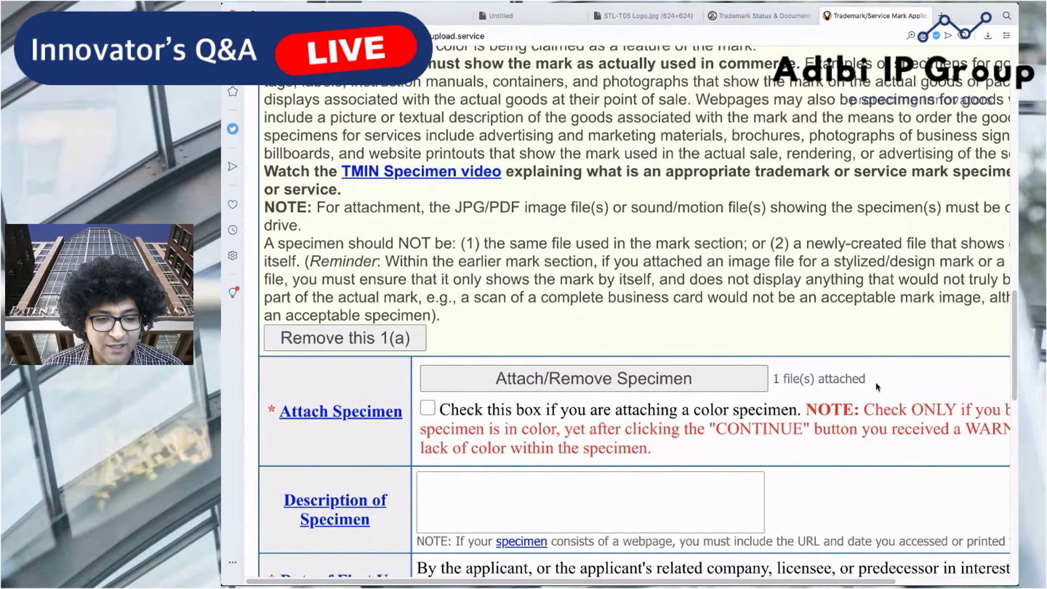
pyautogui.tripleClick(807, 384)
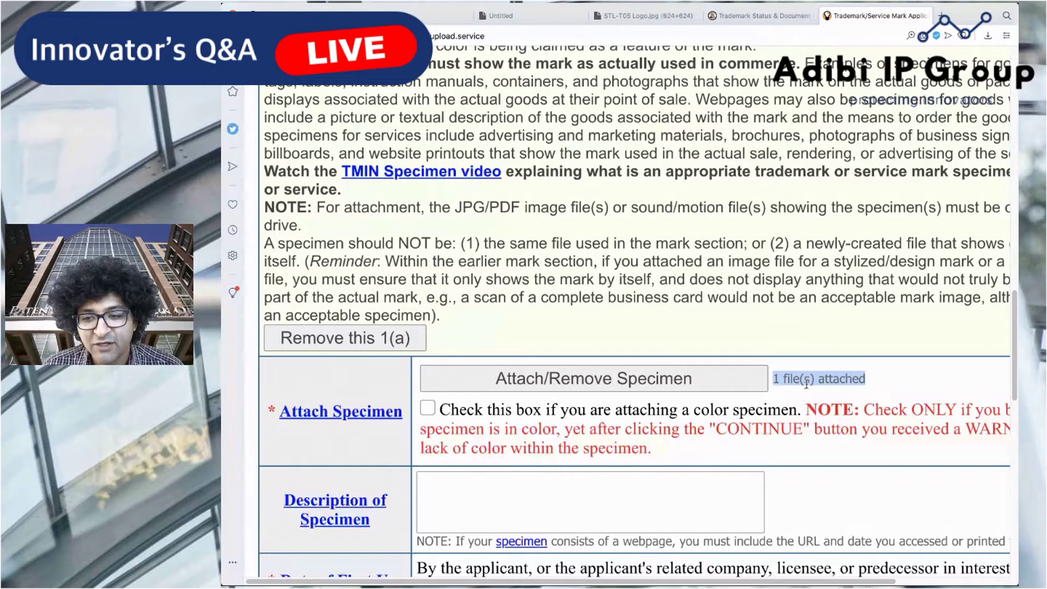
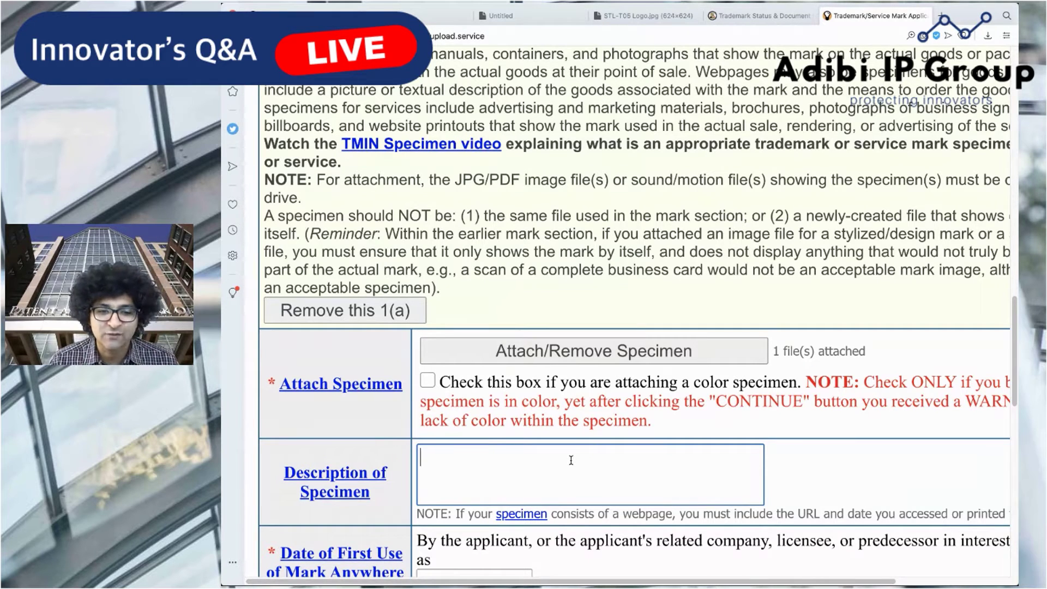
pyautogui.write('A')
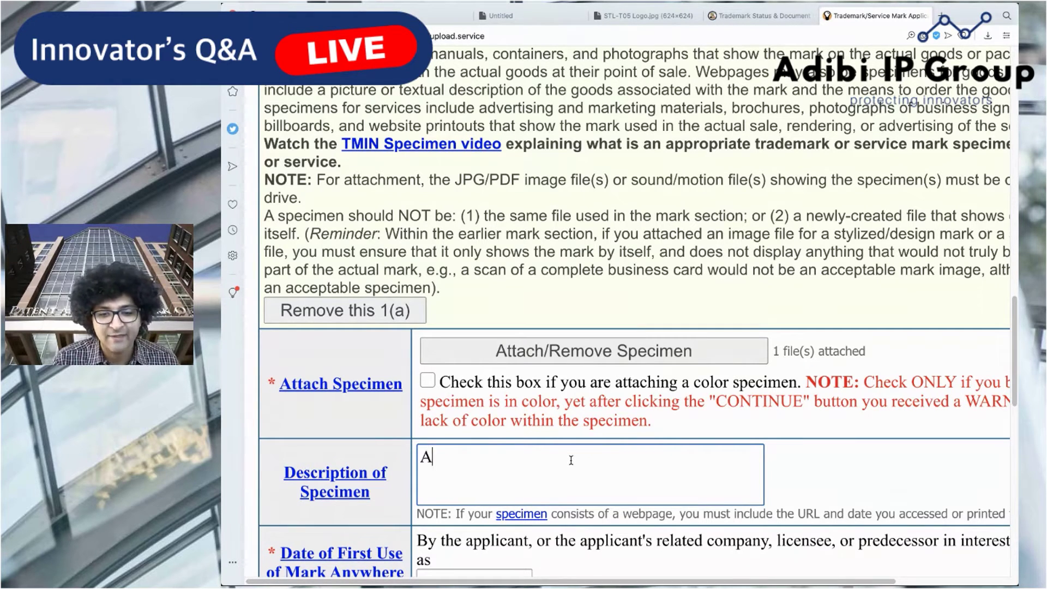
pyautogui.write(' screenshot of a we')
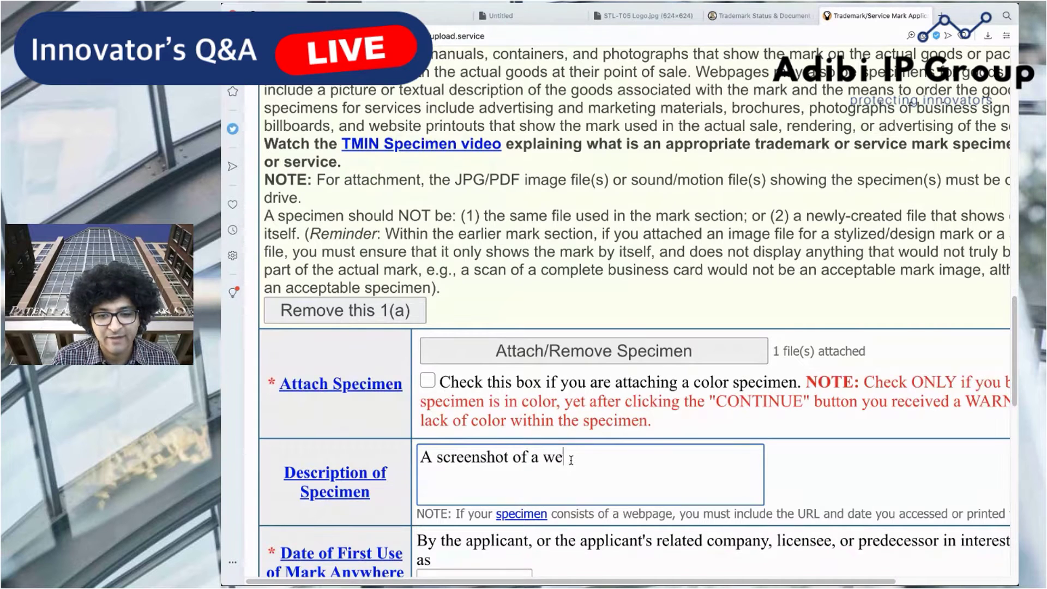
pyautogui.write('bpage (http')
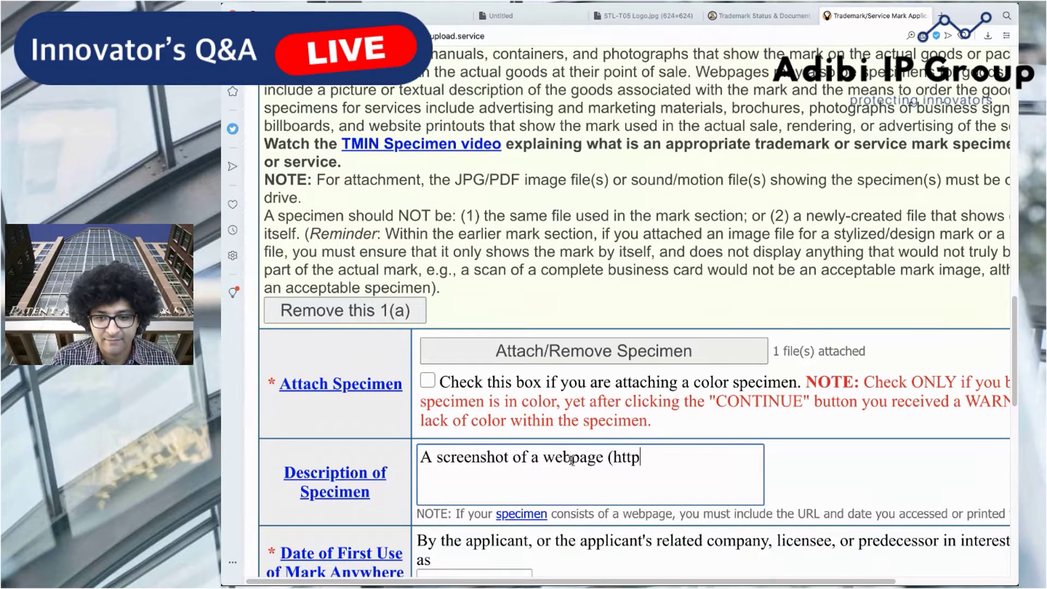
pyautogui.write('://a')
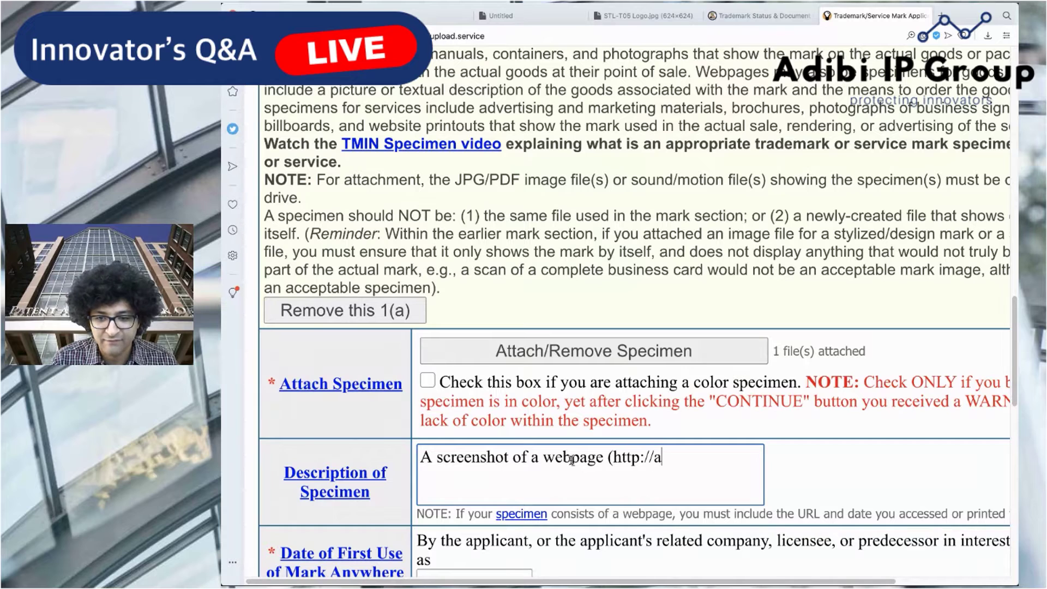
pyautogui.press('BackSpace')
pyautogui.write('standardtechc.')
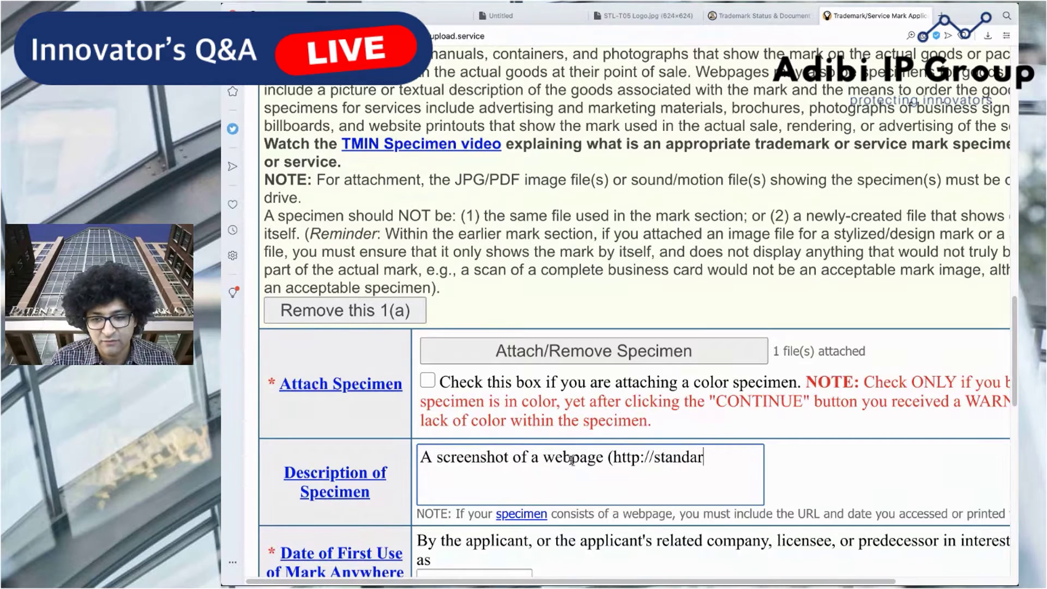
pyautogui.press('BackSpace')
pyautogui.press('BackSpace')
pyautogui.write('.co/wheelbound')
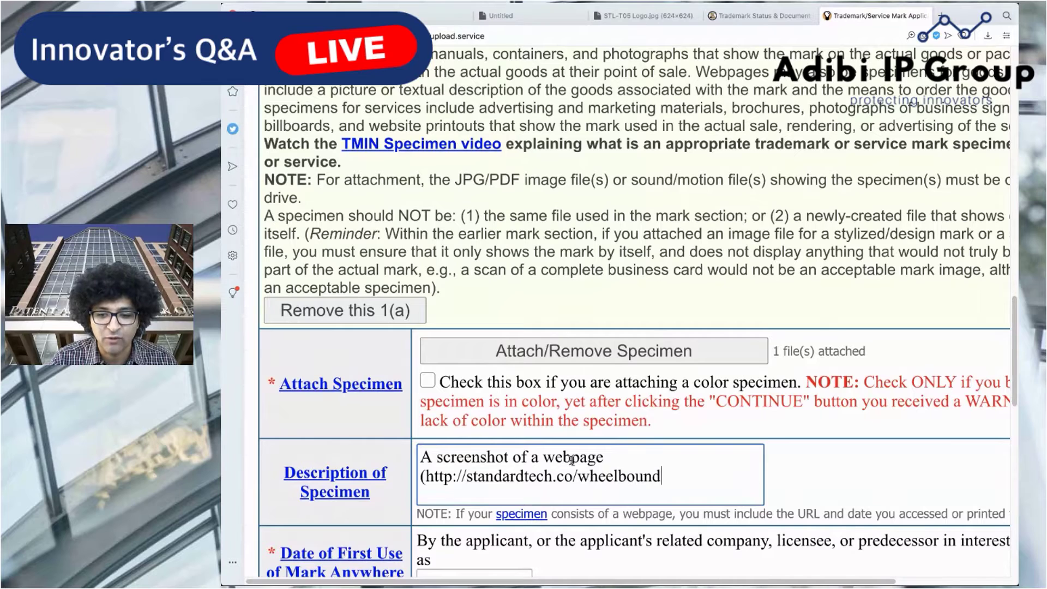
pyautogui.write('.html) accessed')
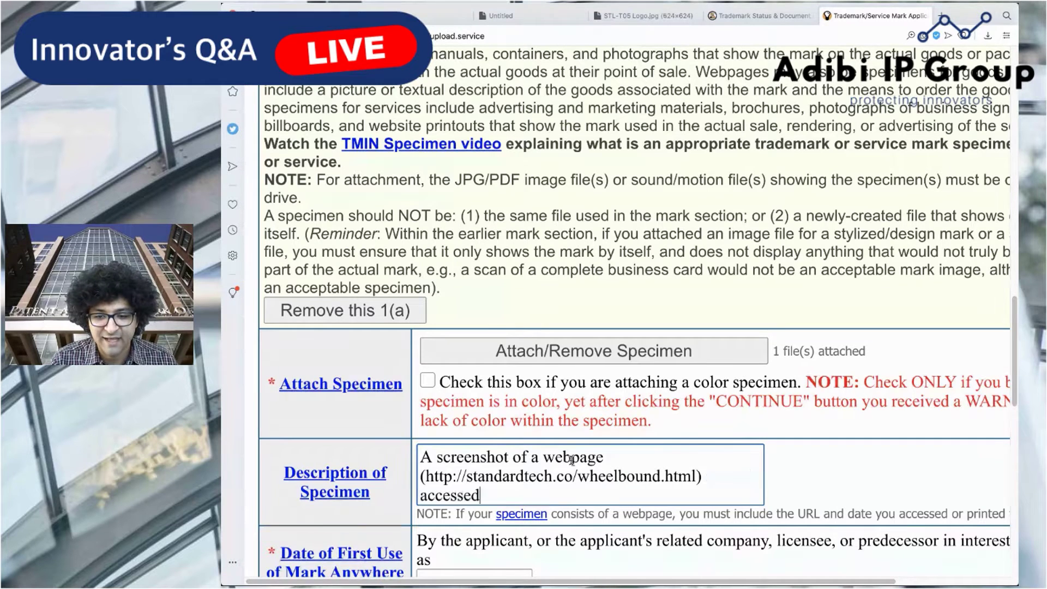
pyautogui.write(' on October 14, 2020 showing use')
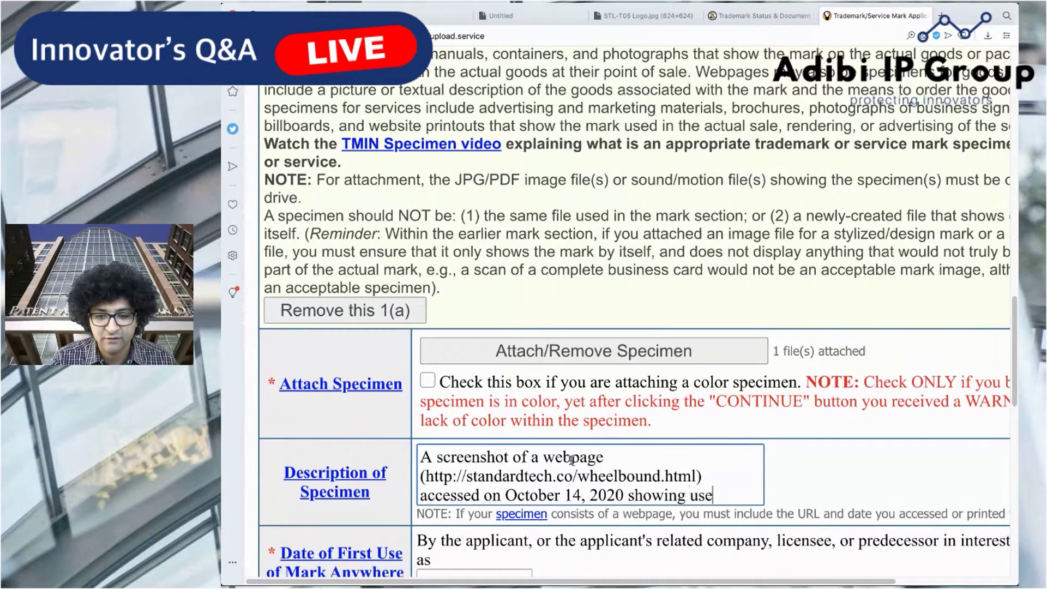
pyautogui.write(' of the')
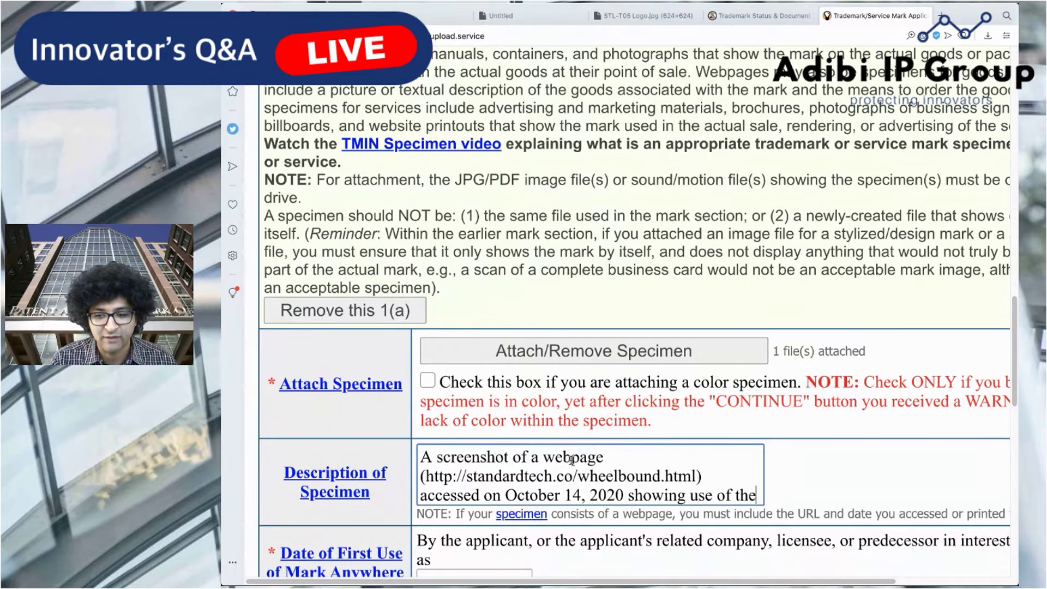
pyautogui.write(' mark in commerce in ')
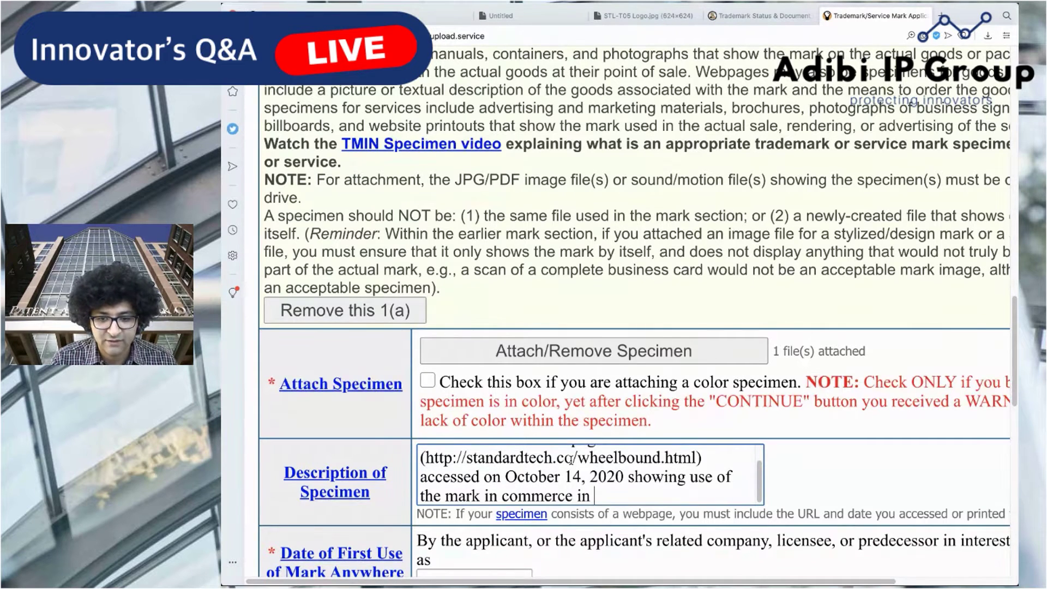
pyautogui.write('connection with mobild')
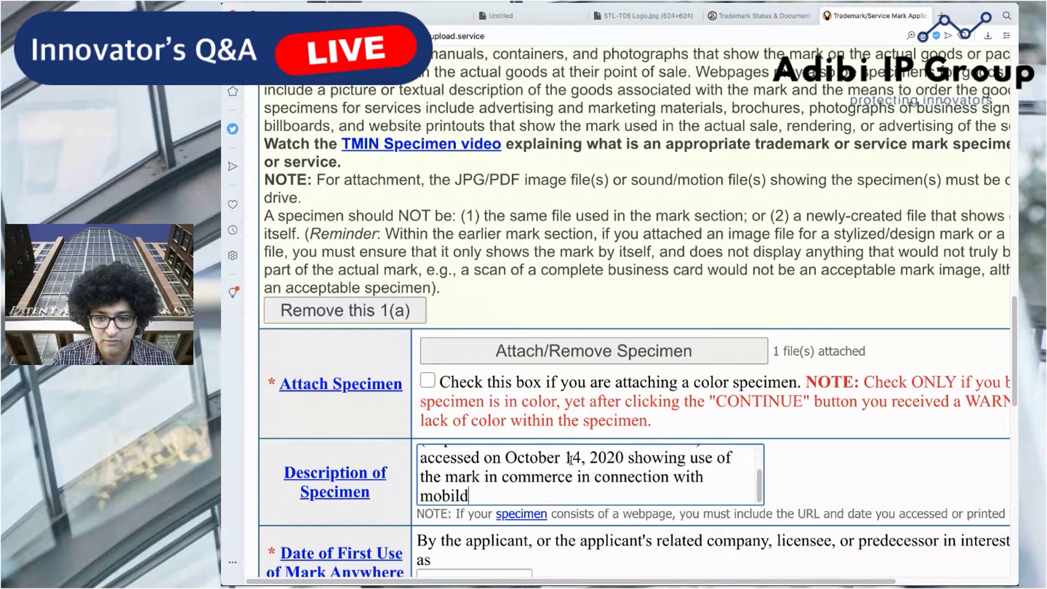
pyautogui.press('BackSpace')
pyautogui.write('e applications')
# - Refine the description to read 'downloadable mobile applications for video editing'
pyautogui.click(429, 496)
pyautogui.write('downloadable')
pyautogui.click(663, 495)
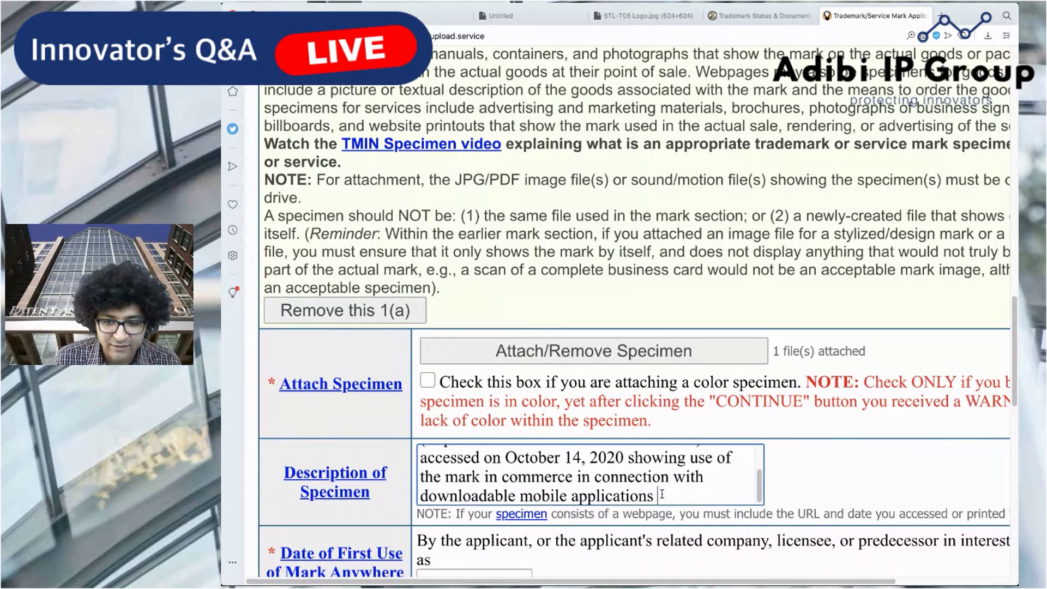
pyautogui.write('.')
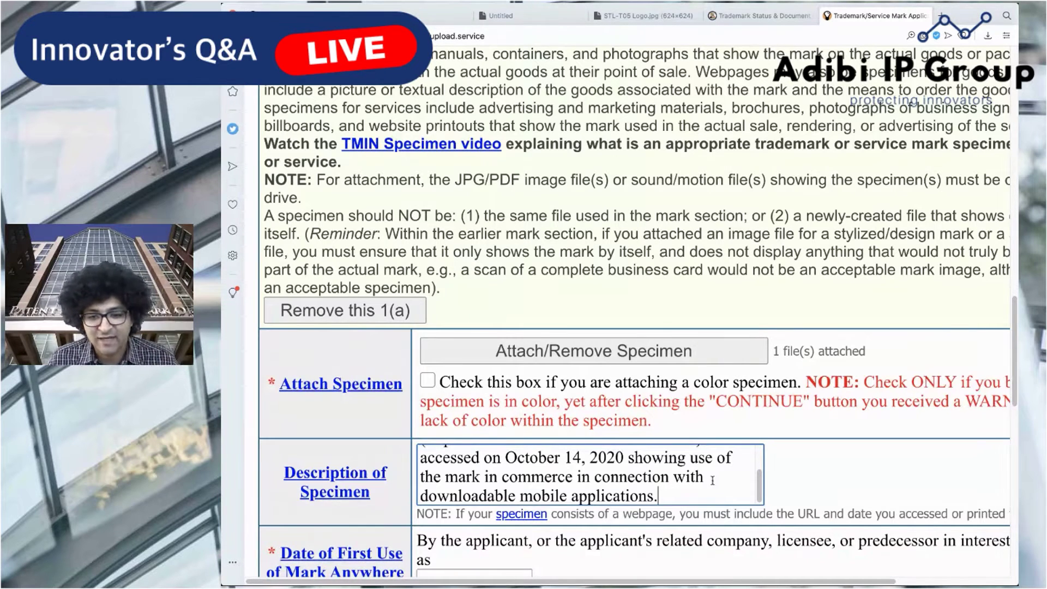
pyautogui.scroll(1, 660, 483)
pyautogui.scroll(1, 663, 479)
pyautogui.scroll(-1, 628, 476)
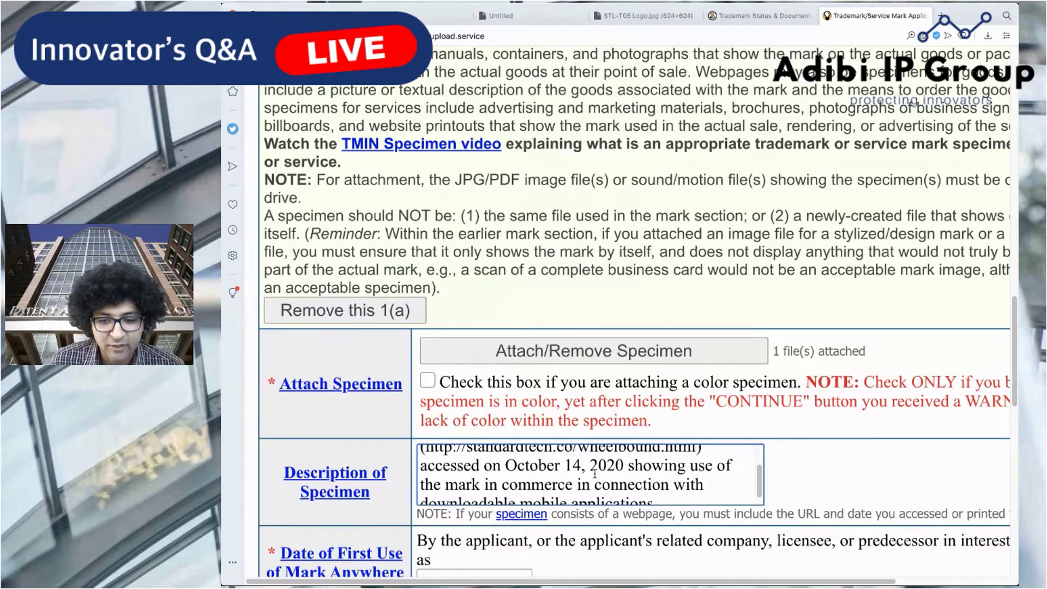
pyautogui.scroll(-1, 627, 474)
pyautogui.click(659, 494)
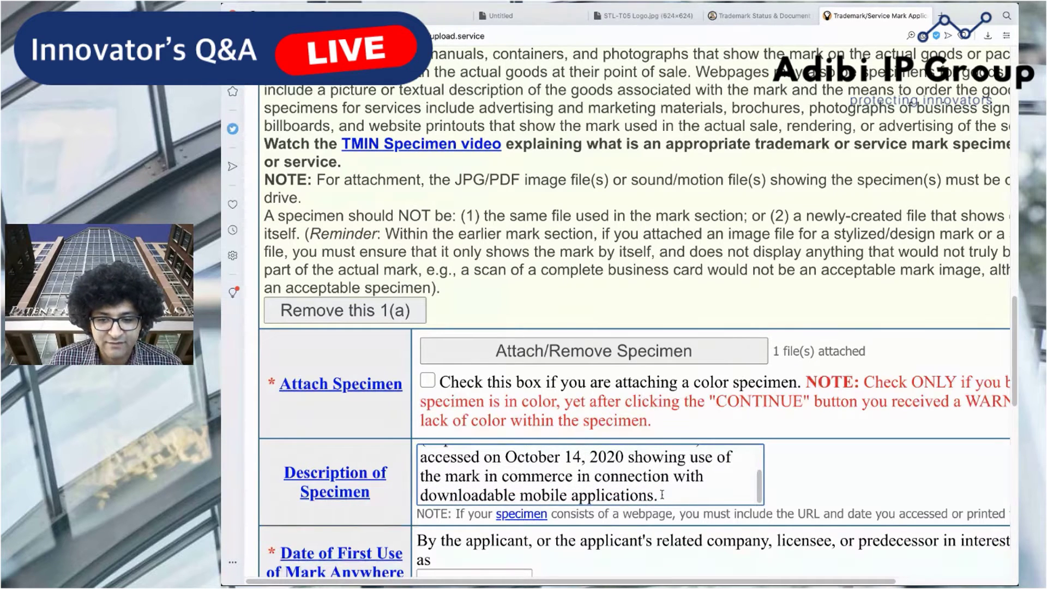
pyautogui.write('for vid')
pyautogui.write('eo editing')
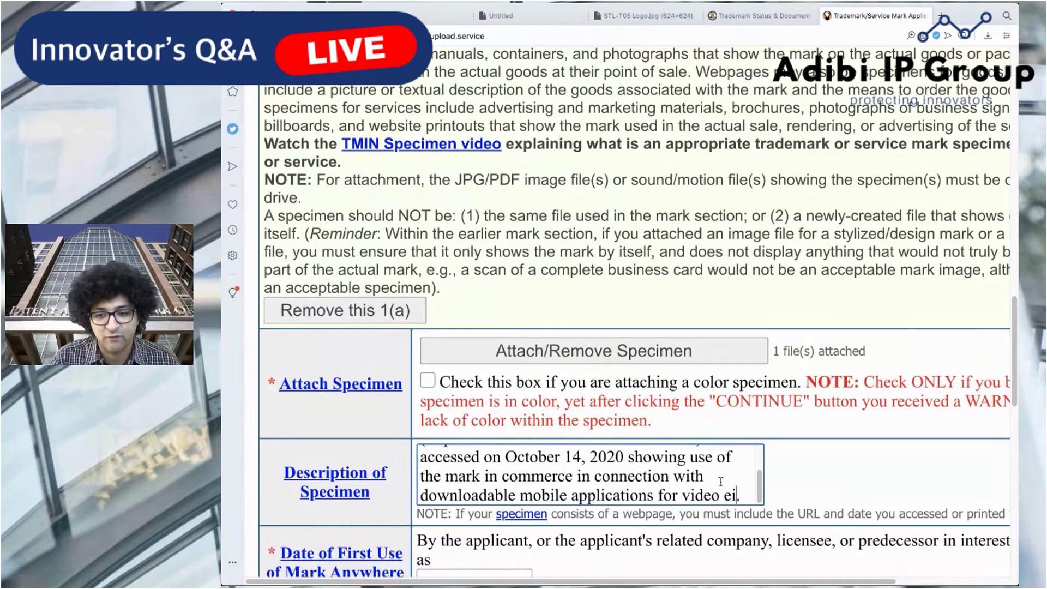
# - Set the date of first use anywhere to 01/06/2020
pyautogui.scroll(-4, 592, 464)
pyautogui.click(474, 370)
pyautogui.write('01/06/2020')
pyautogui.click(497, 371)
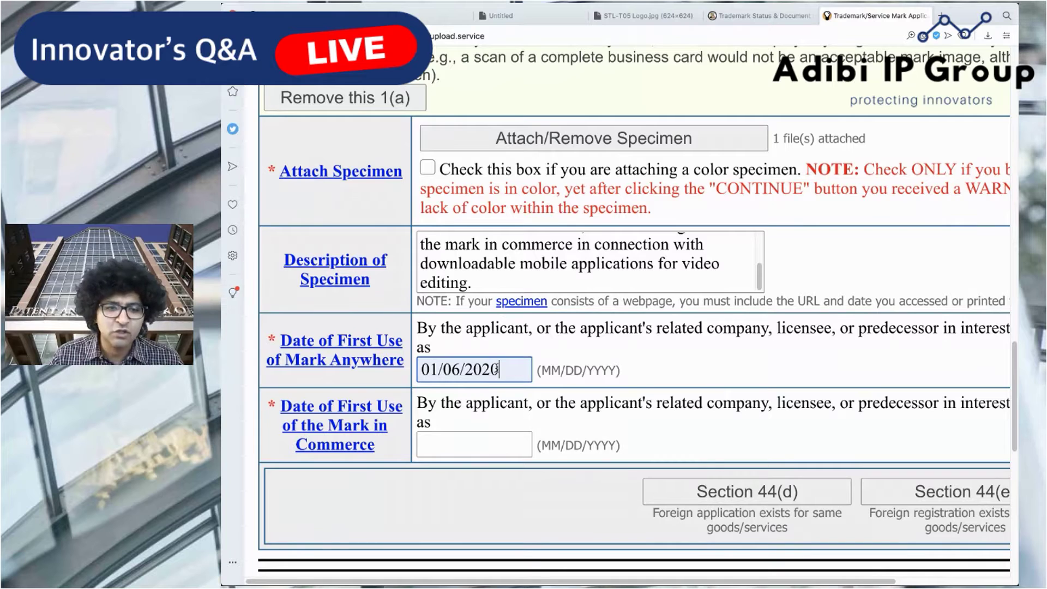
# - Enter 10/05/2020 as the date of first use in commerce
pyautogui.click(500, 437)
pyautogui.write('10/05/2020')
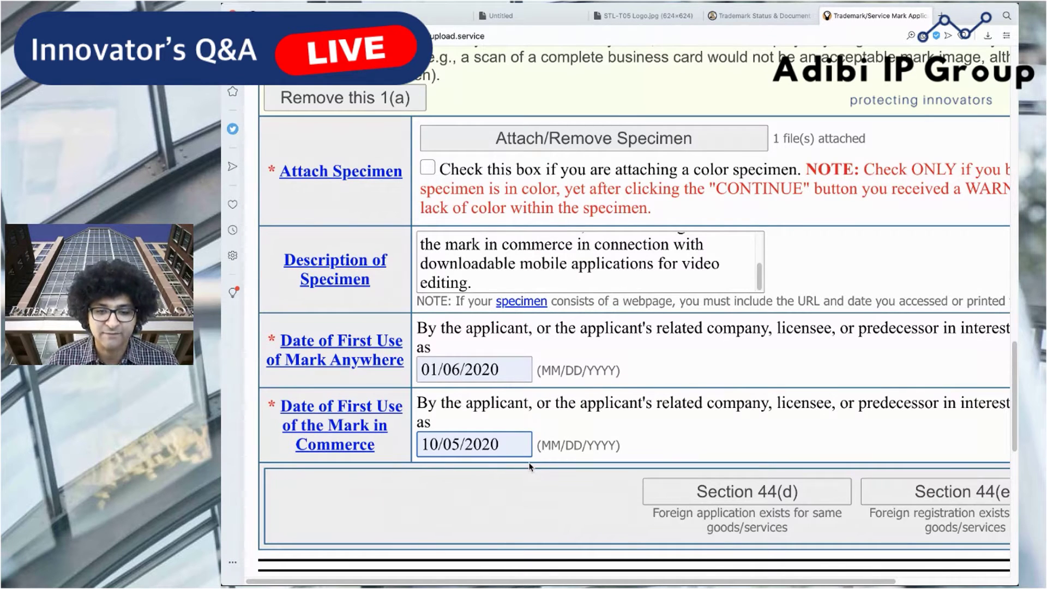
pyautogui.click(542, 493)
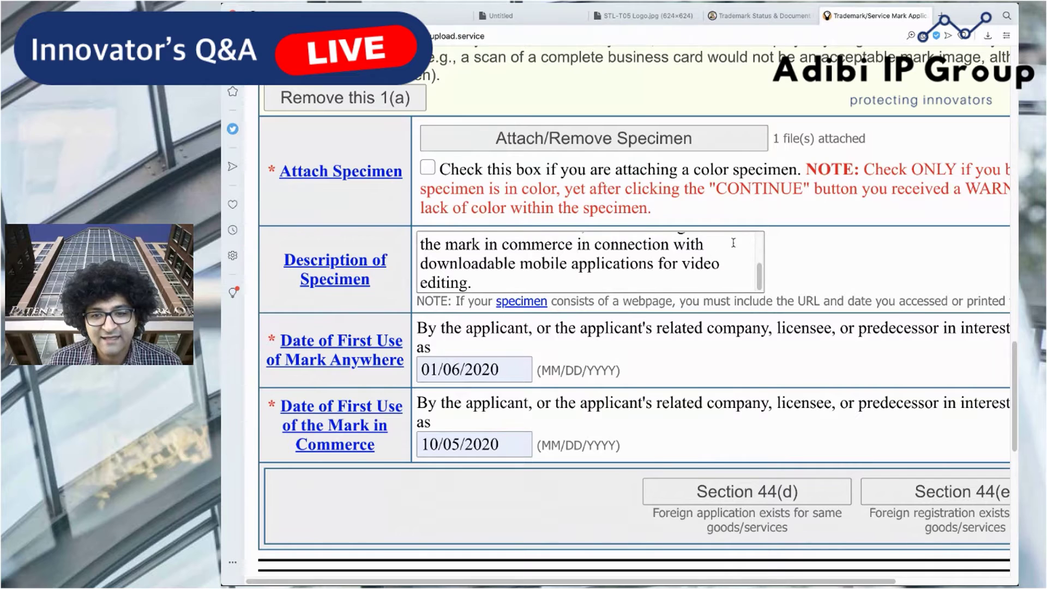
pyautogui.scroll(-5, 770, 374)
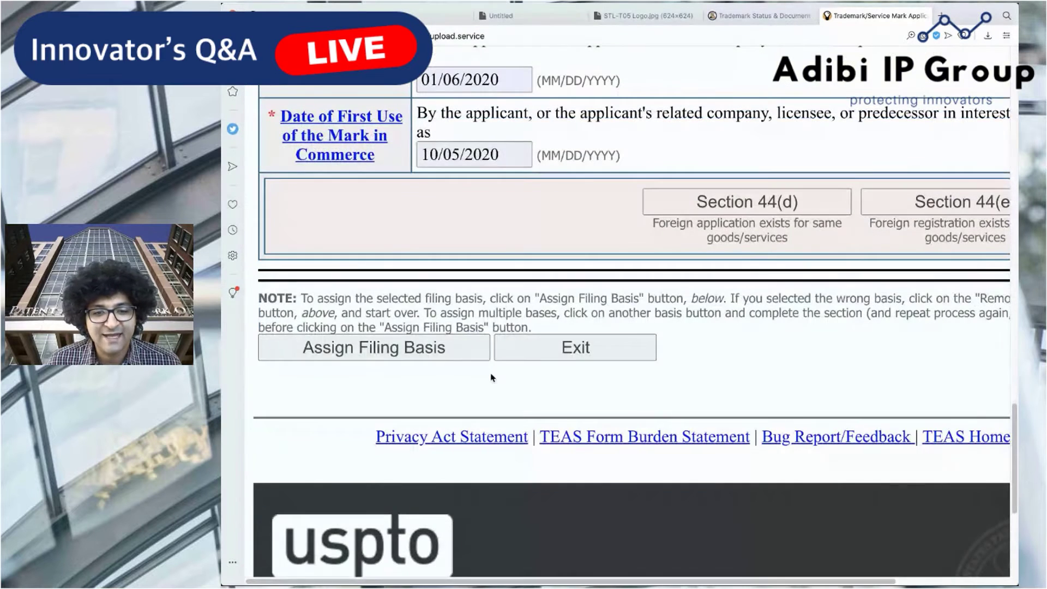
# - Assign the 1(a) filing basis to the class 009 video-editing apps, check it, and continue
pyautogui.click(444, 352)
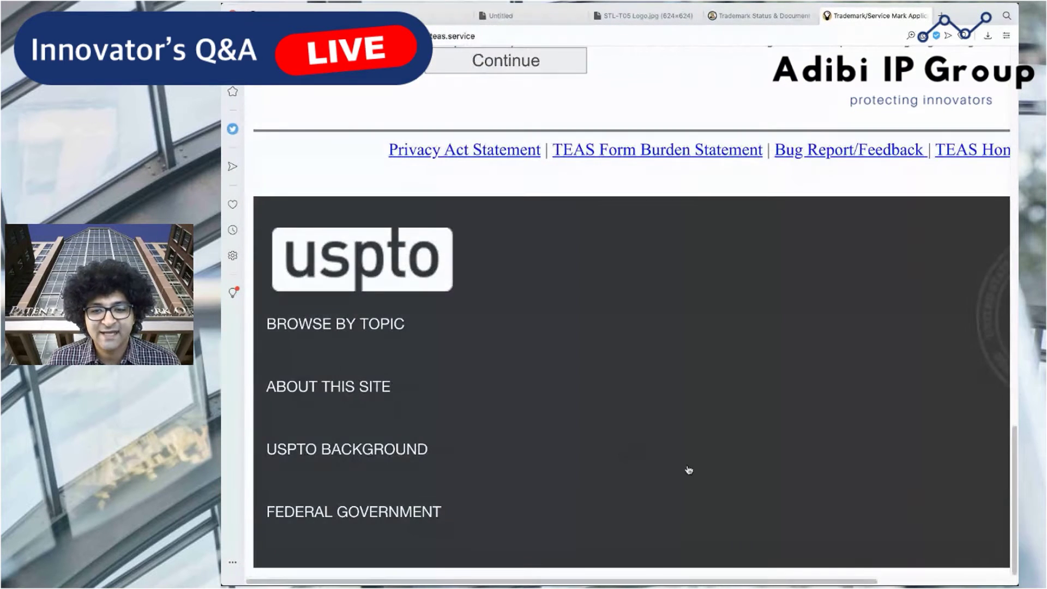
pyautogui.scroll(10, 730, 500)
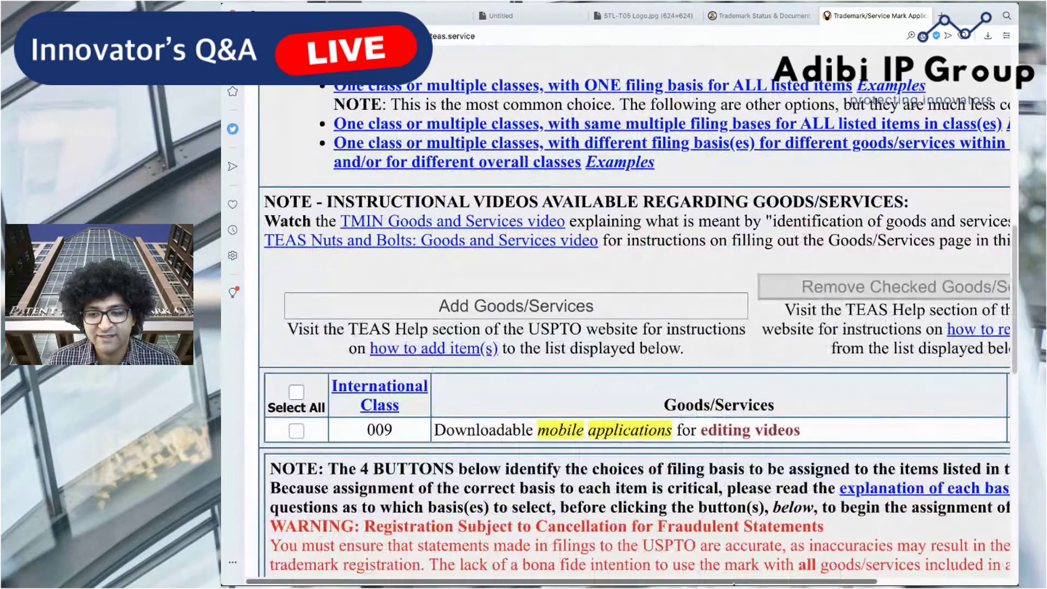
pyautogui.hscroll(5, 880, 432)
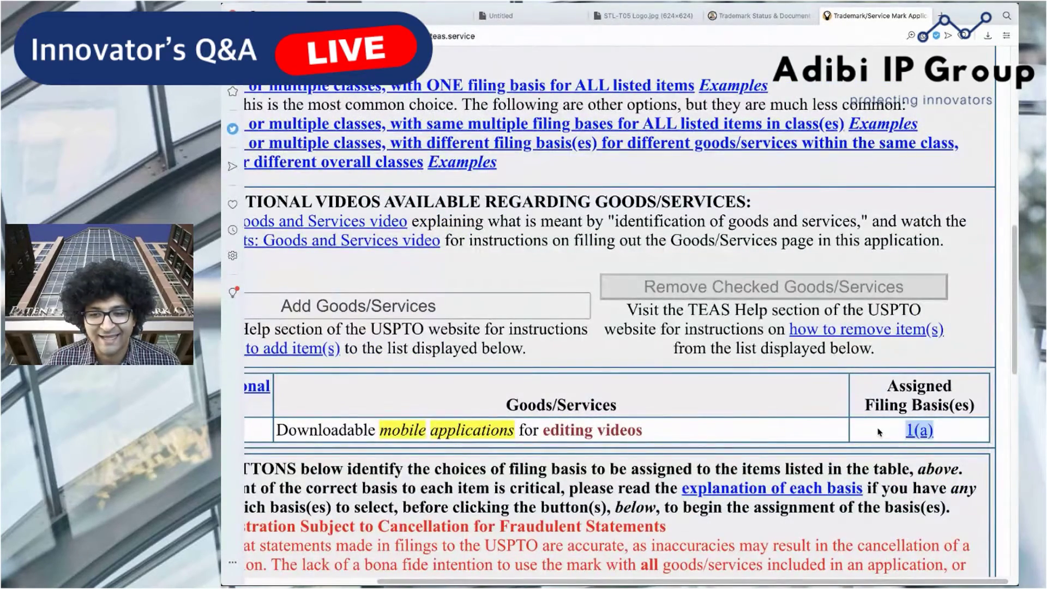
pyautogui.hscroll(-1, 884, 581)
pyautogui.hscroll(-5, 884, 580)
pyautogui.hscroll(5, 883, 581)
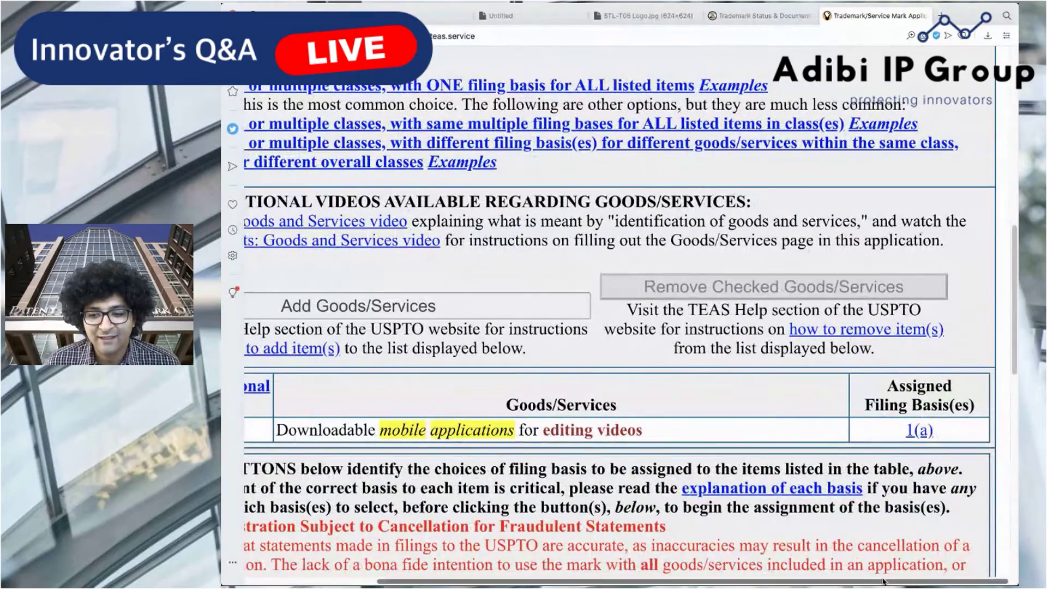
pyautogui.hscroll(-5, 888, 581)
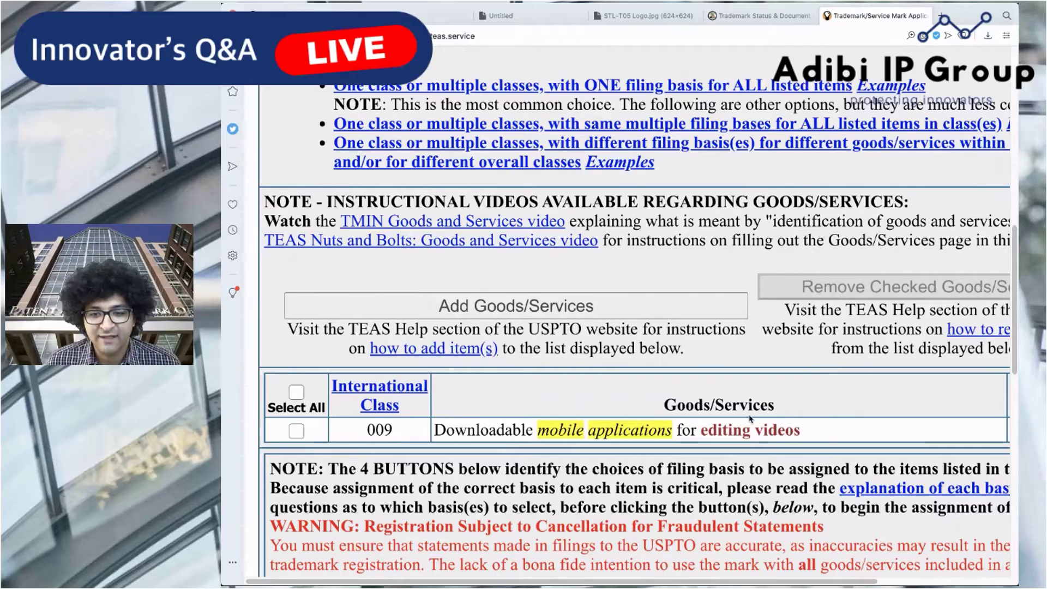
pyautogui.scroll(-5, 750, 420)
pyautogui.click(558, 448)
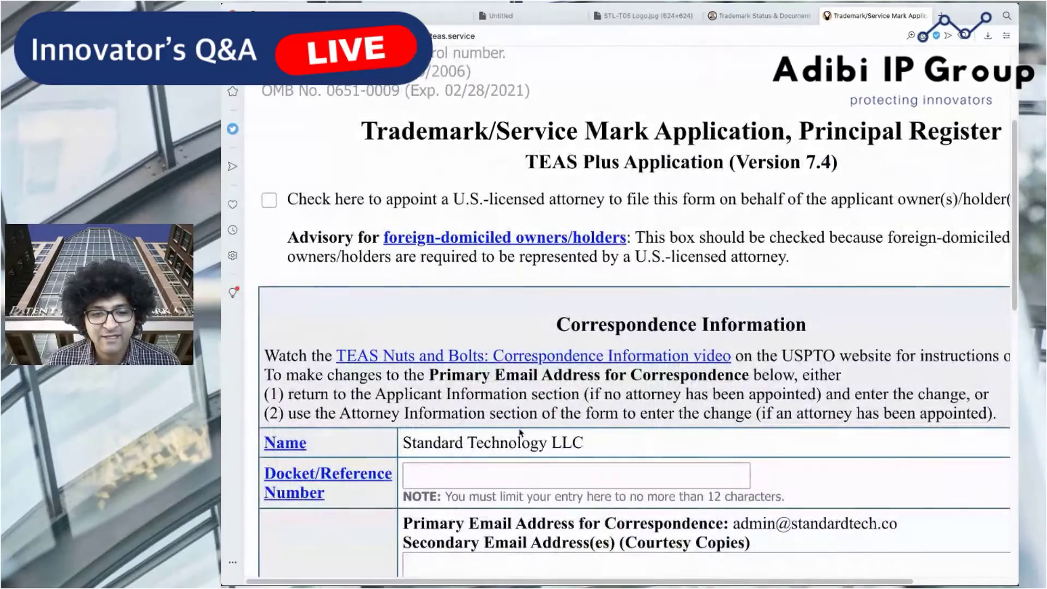
# - Set the Docket/Reference Number to STL-T05
pyautogui.scroll(-3, 519, 432)
pyautogui.click(542, 398)
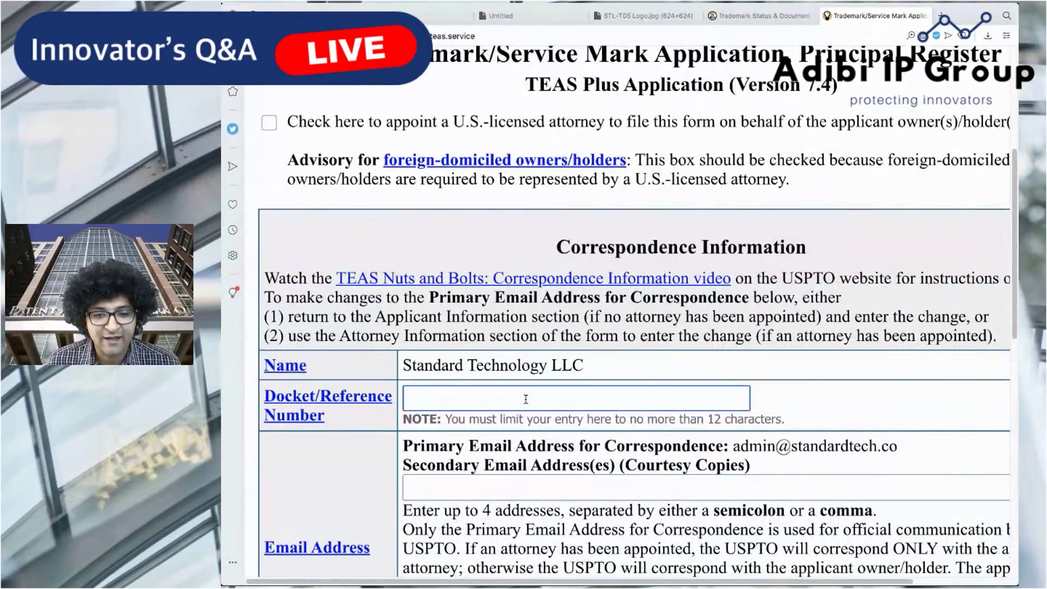
pyautogui.write('STL-T01')
pyautogui.click(419, 532)
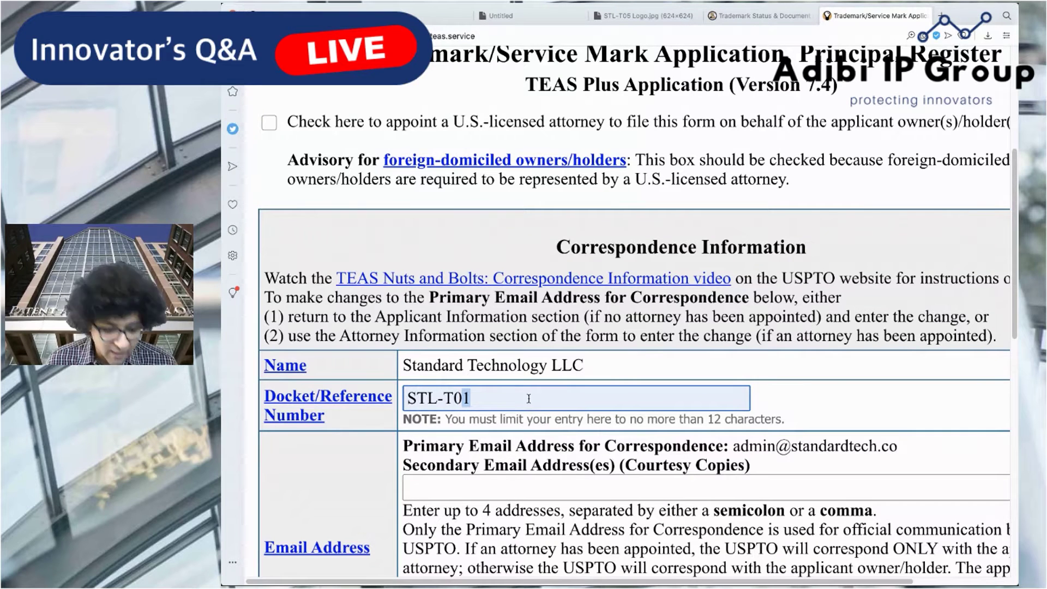
pyautogui.write('5')
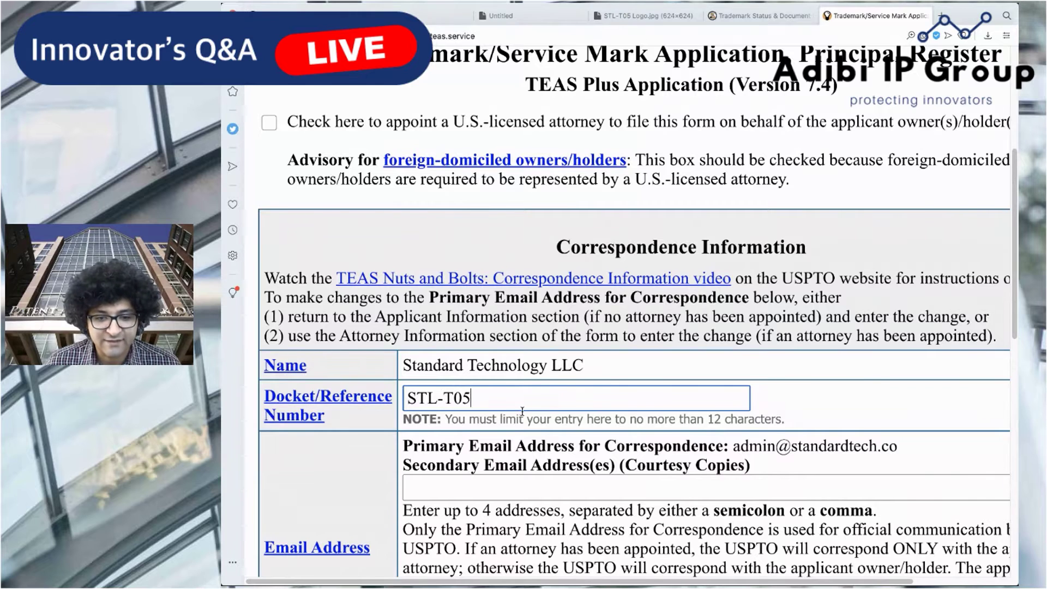
# - Add the courtesy-copy secondary email address and submit the correspondence section
pyautogui.press('Tab')
pyautogui.hotkey('ctrl', 'v')
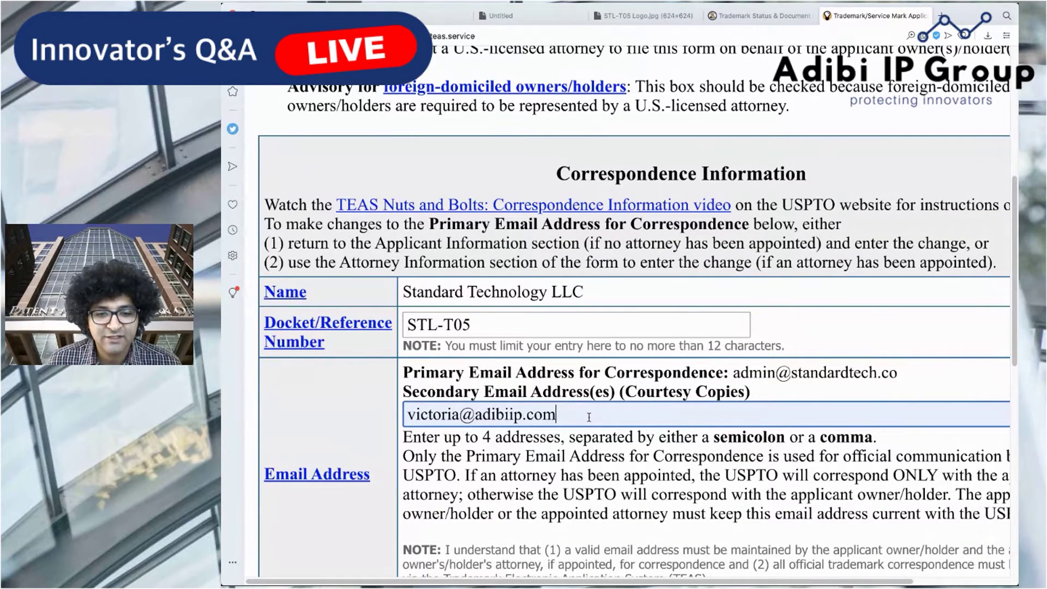
pyautogui.press('Tab')
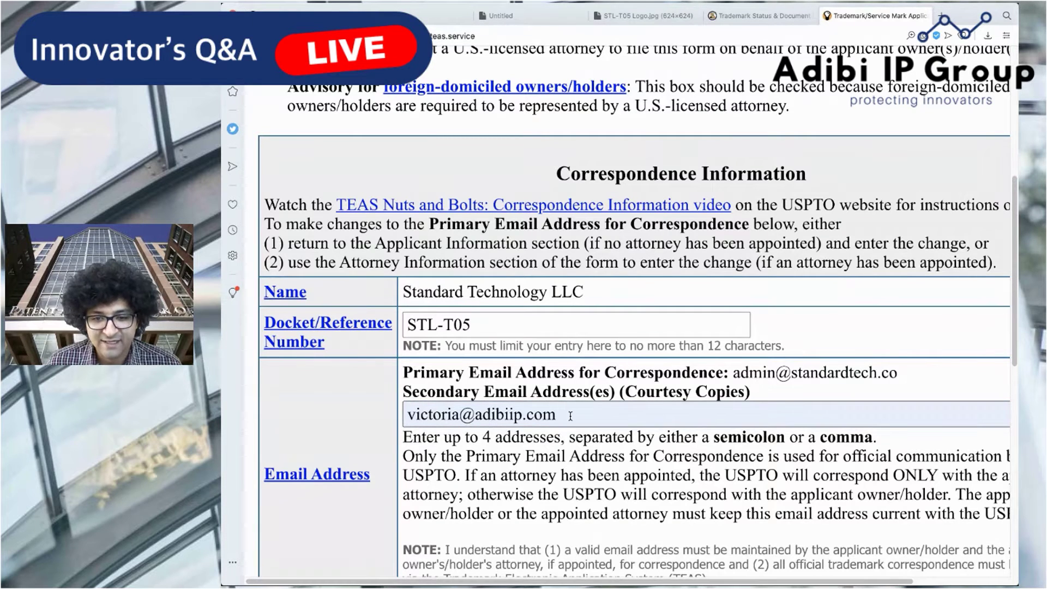
pyautogui.moveTo(636, 394); pyautogui.dragTo(744, 393)
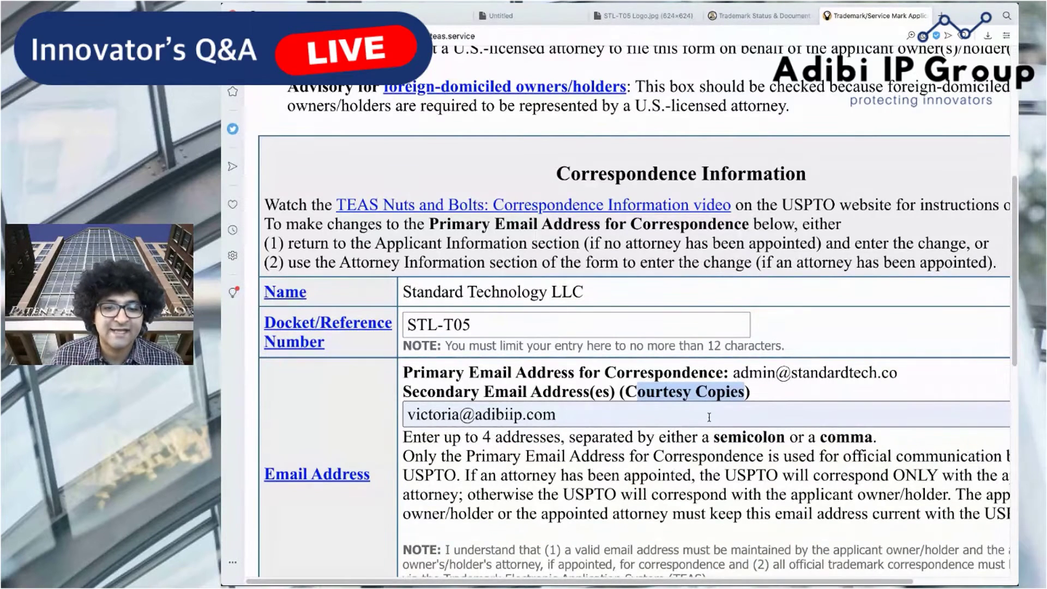
pyautogui.click(671, 415)
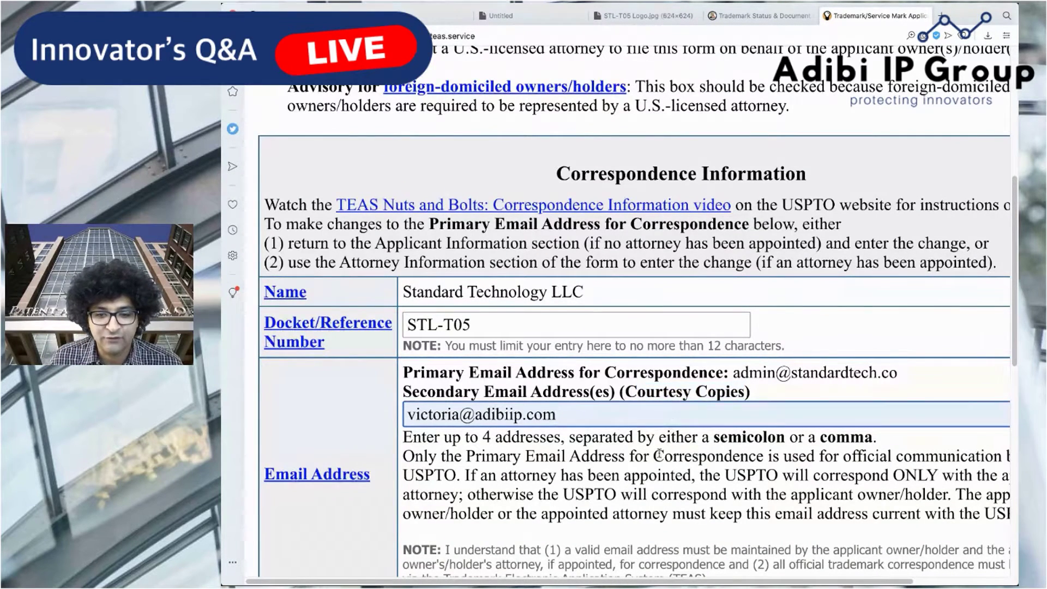
pyautogui.scroll(-3, 537, 483)
pyautogui.click(537, 483)
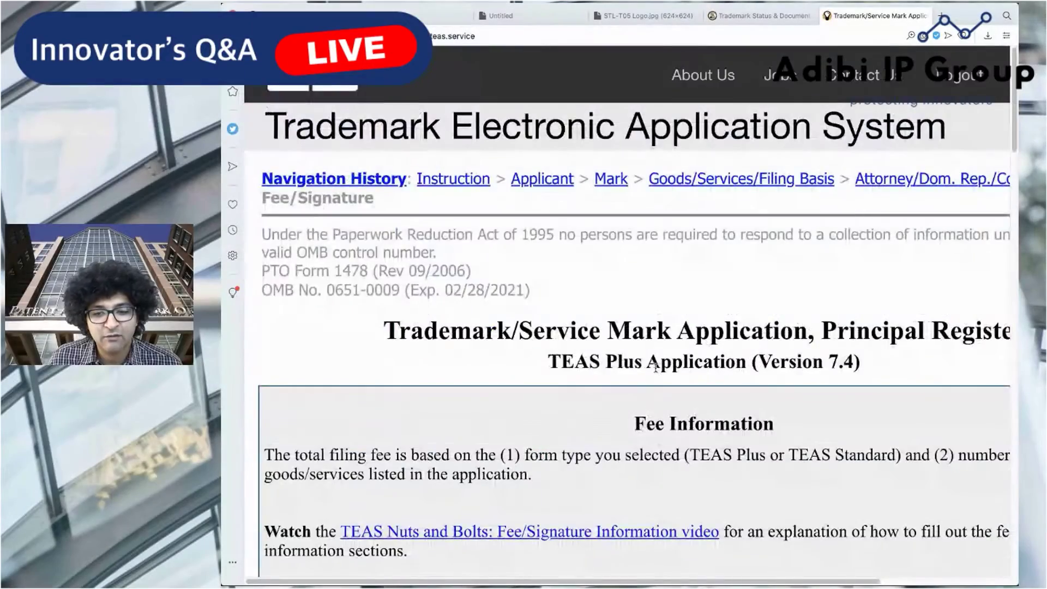
pyautogui.scroll(-6, 655, 367)
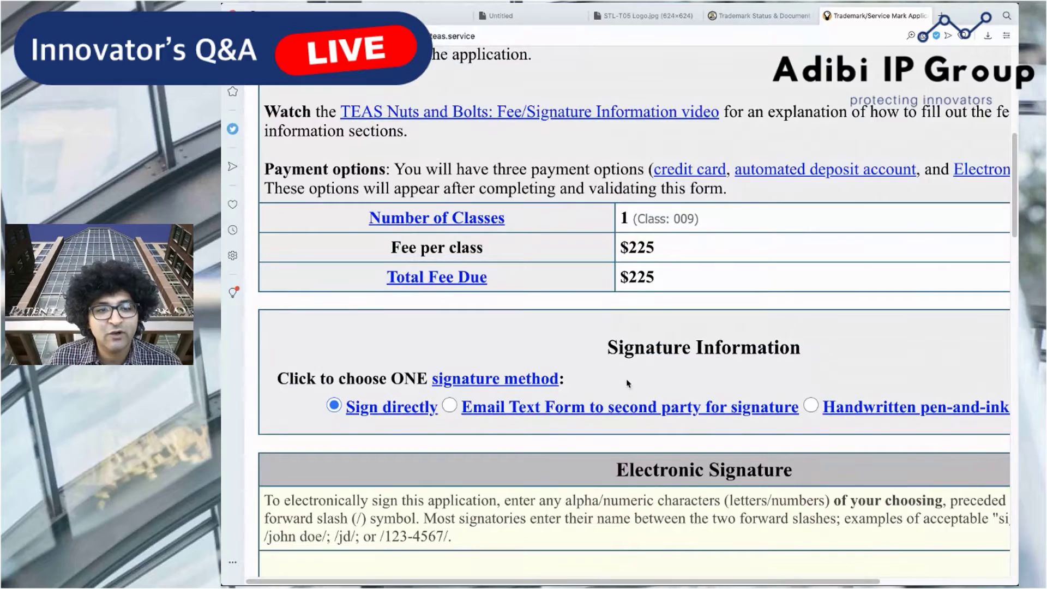
pyautogui.scroll(-2, 651, 401)
pyautogui.scroll(-3, 651, 398)
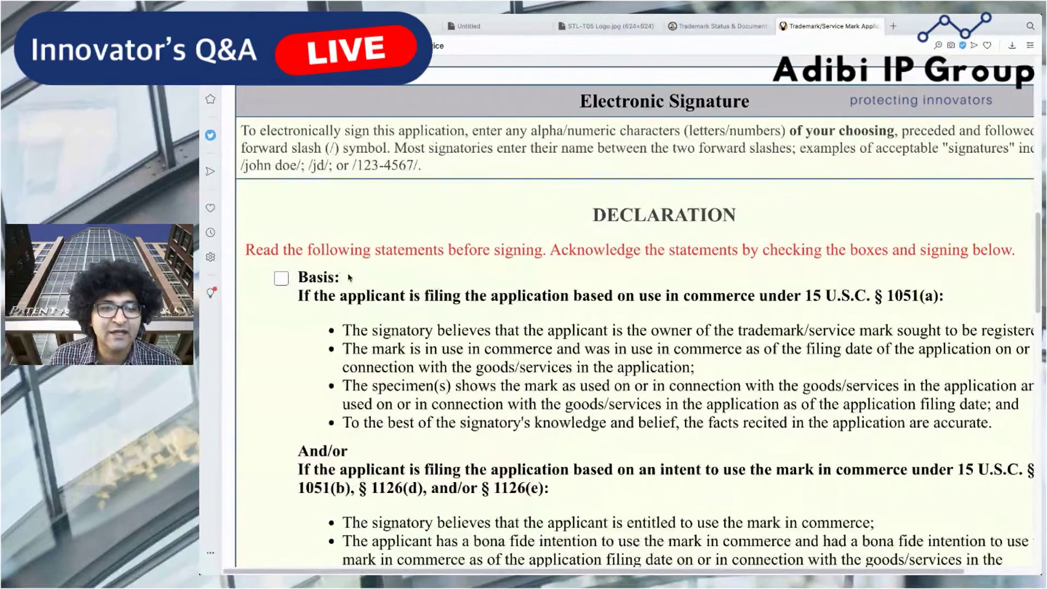
# - Acknowledge the use-in-commerce Basis statements
pyautogui.scroll(-1, 300, 295)
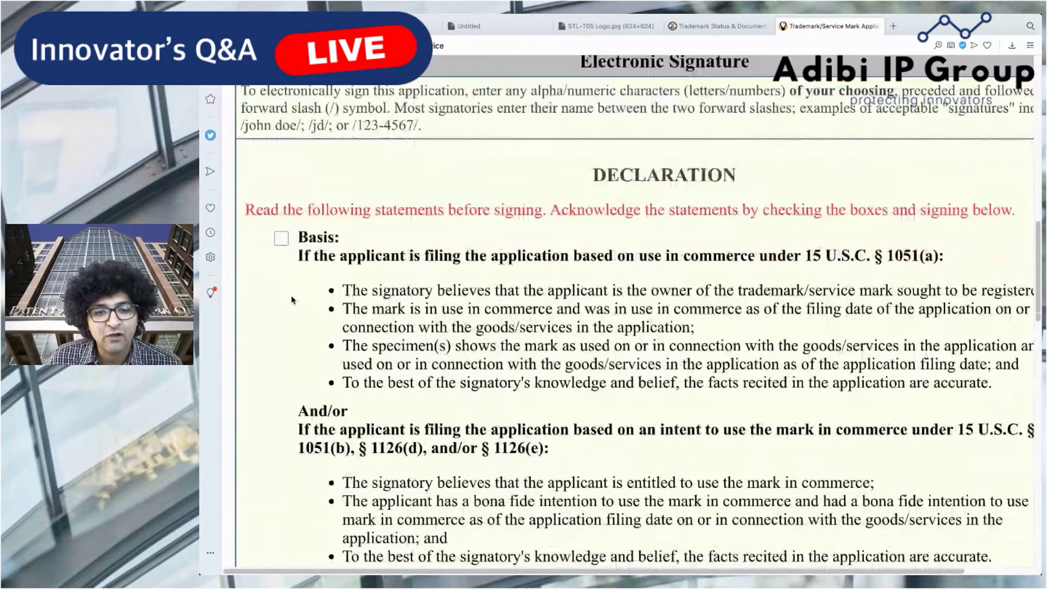
pyautogui.scroll(-2, 310, 254)
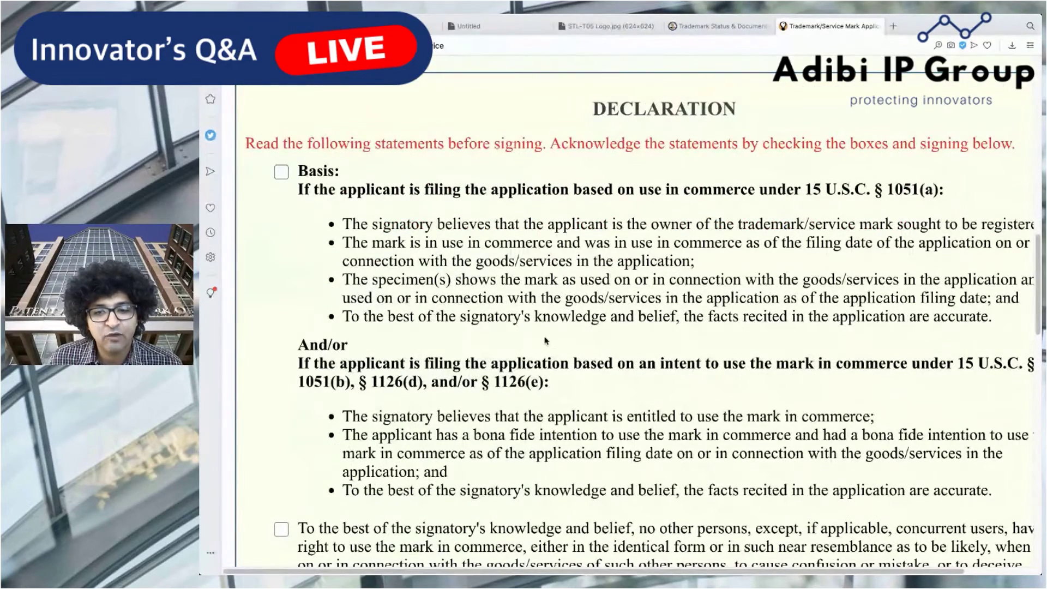
pyautogui.moveTo(662, 365); pyautogui.dragTo(750, 365)
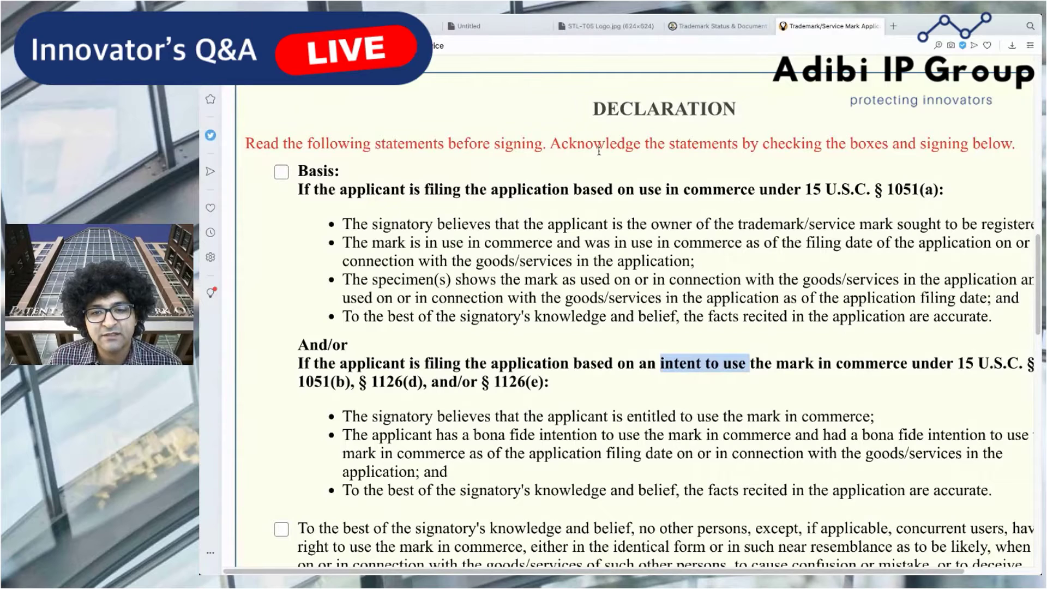
pyautogui.click(575, 196)
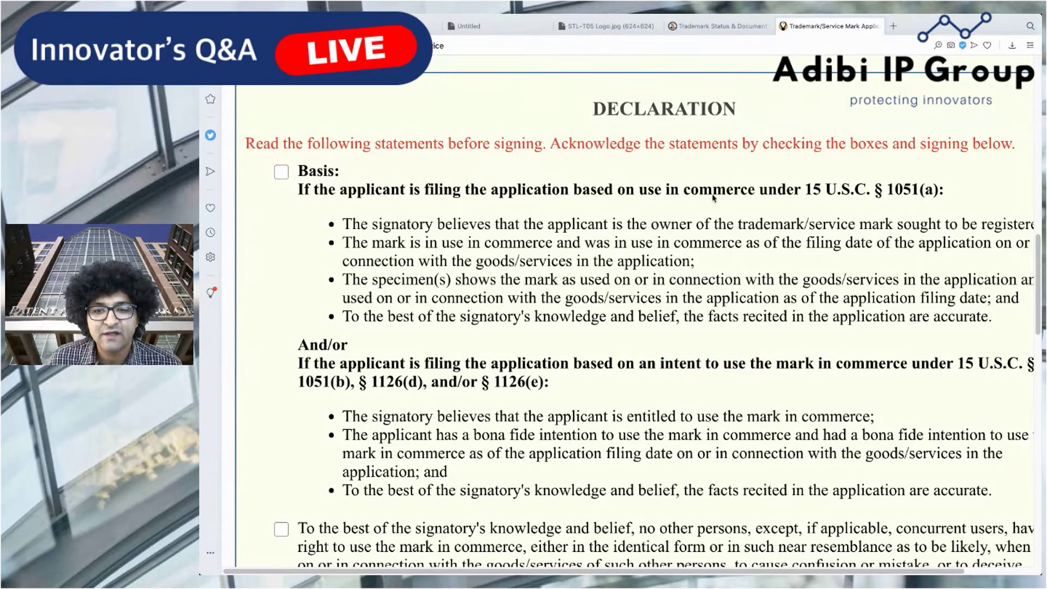
pyautogui.moveTo(351, 349); pyautogui.dragTo(334, 350)
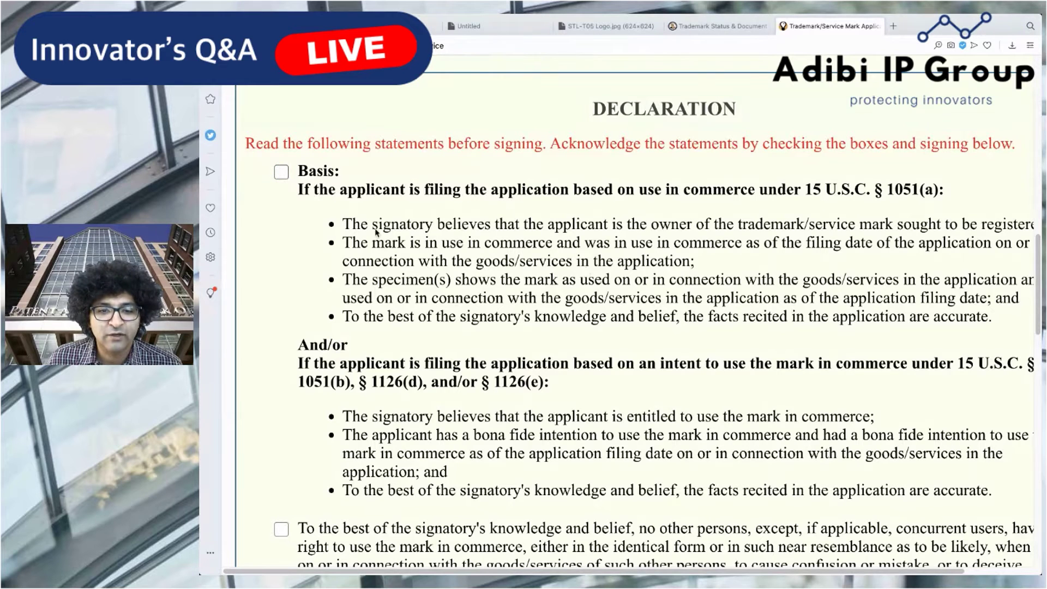
pyautogui.moveTo(354, 229); pyautogui.dragTo(988, 334)
pyautogui.click(280, 173)
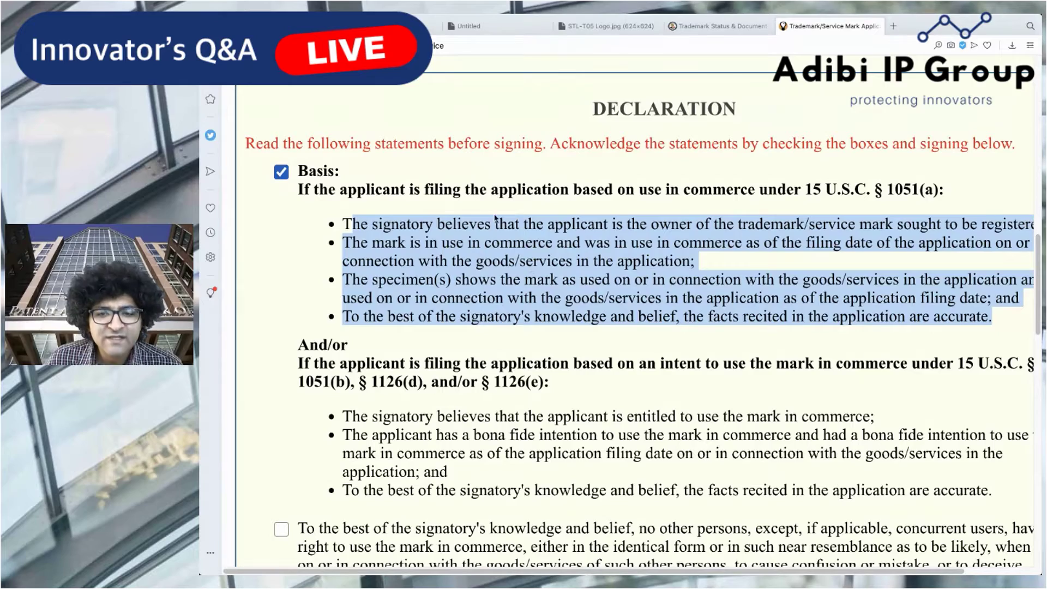
# - Acknowledge the no-conflicting-users and reasonable-inquiry declaration statements
pyautogui.scroll(-2, 493, 336)
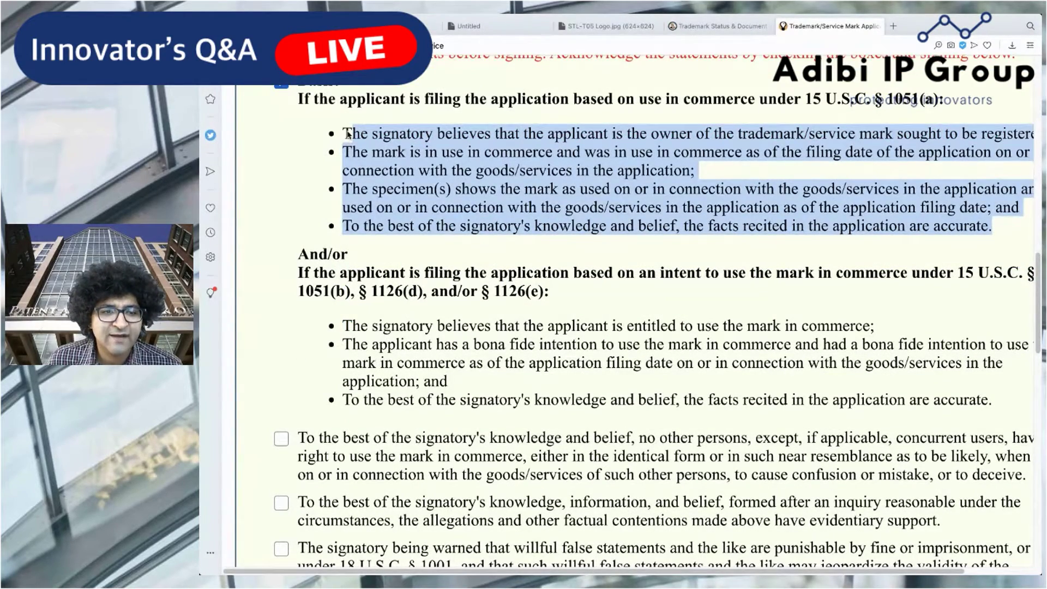
pyautogui.click(281, 439)
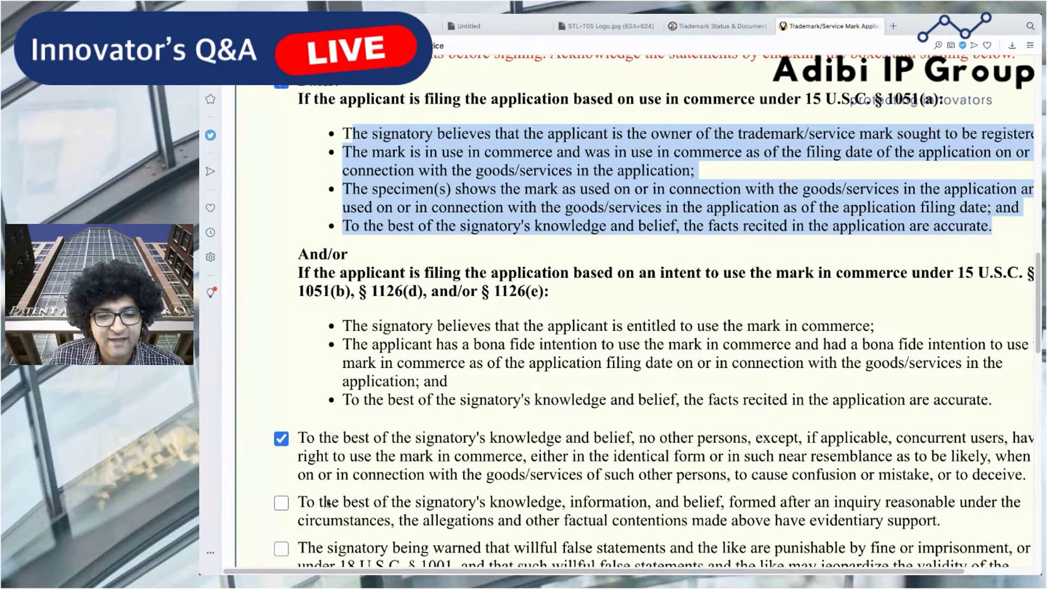
pyautogui.click(300, 509)
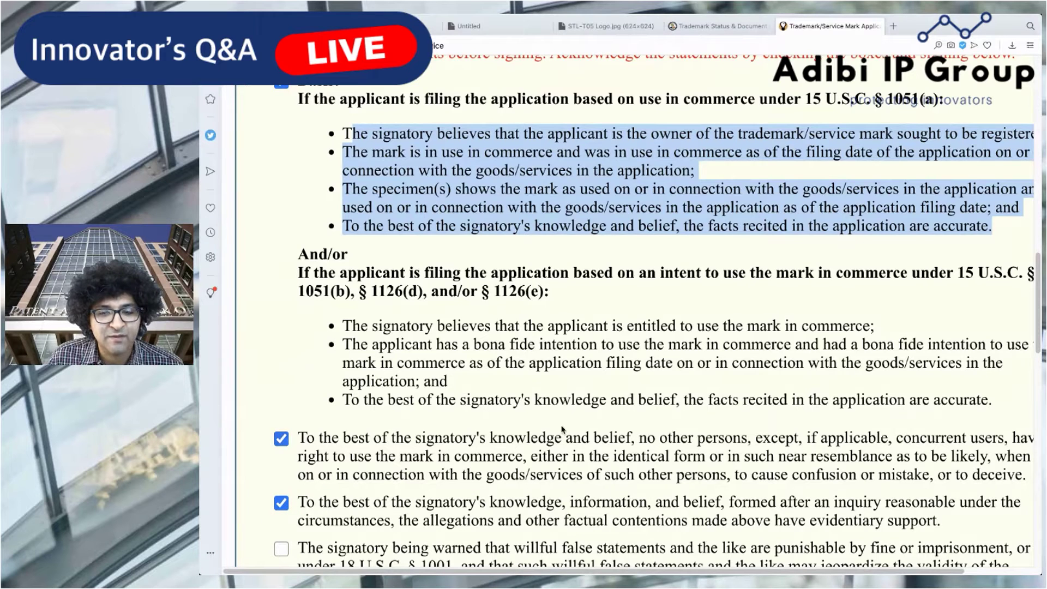
# - Leave the false-statements warning checkbox unchecked after briefly ticking it
pyautogui.scroll(-1, 548, 447)
pyautogui.scroll(-2, 547, 447)
pyautogui.click(281, 499)
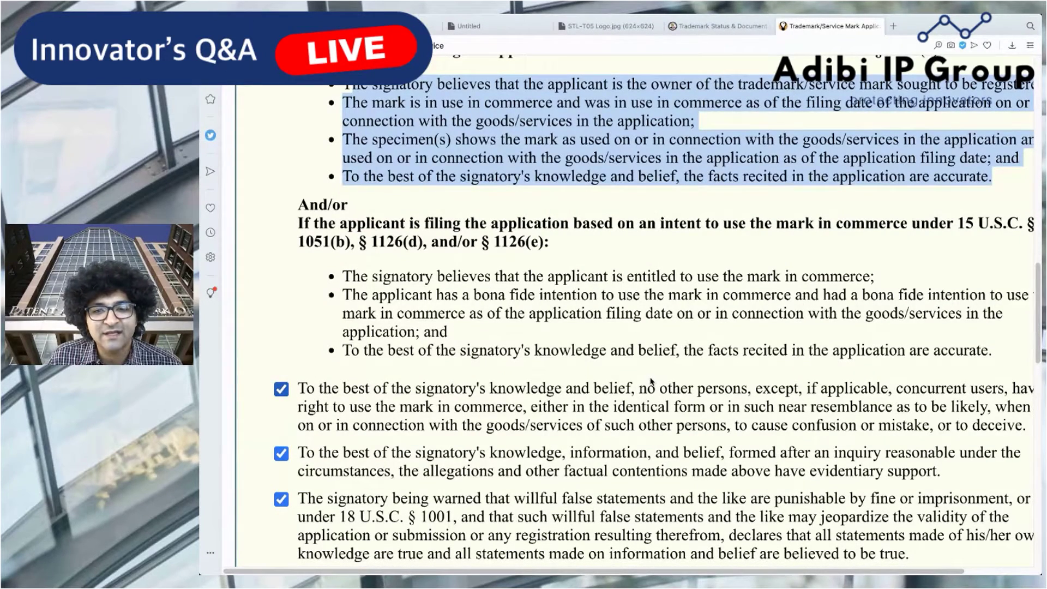
pyautogui.scroll(6, 638, 411)
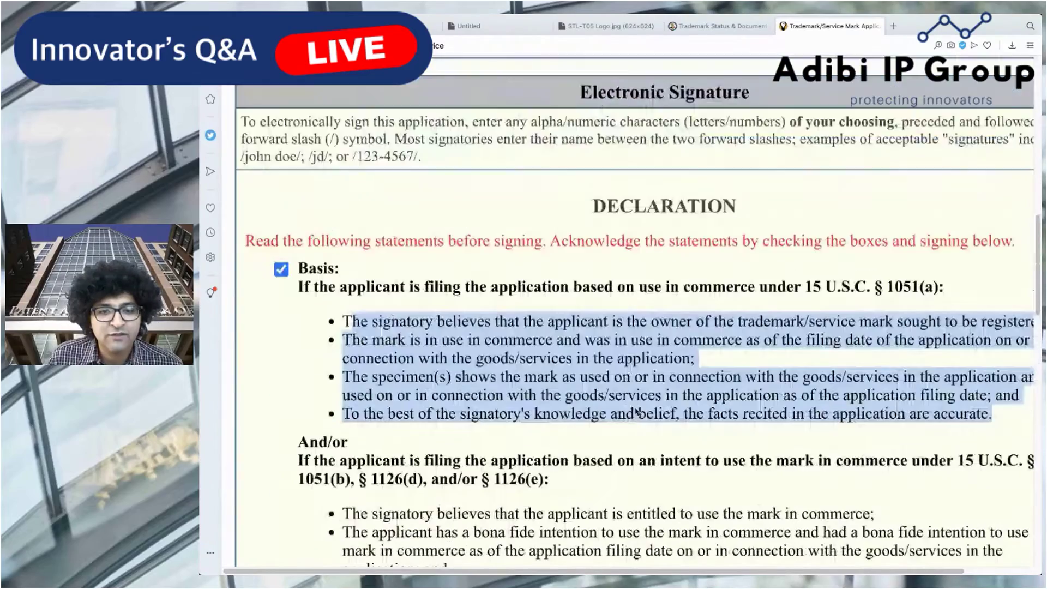
pyautogui.scroll(-5, 636, 411)
pyautogui.scroll(-5, 636, 411)
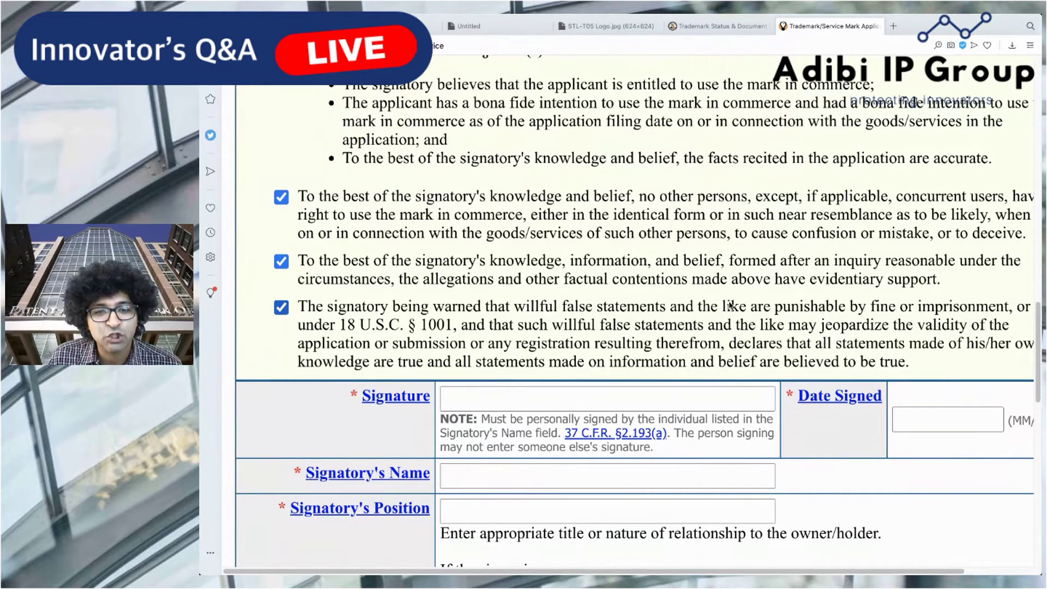
pyautogui.click(729, 323)
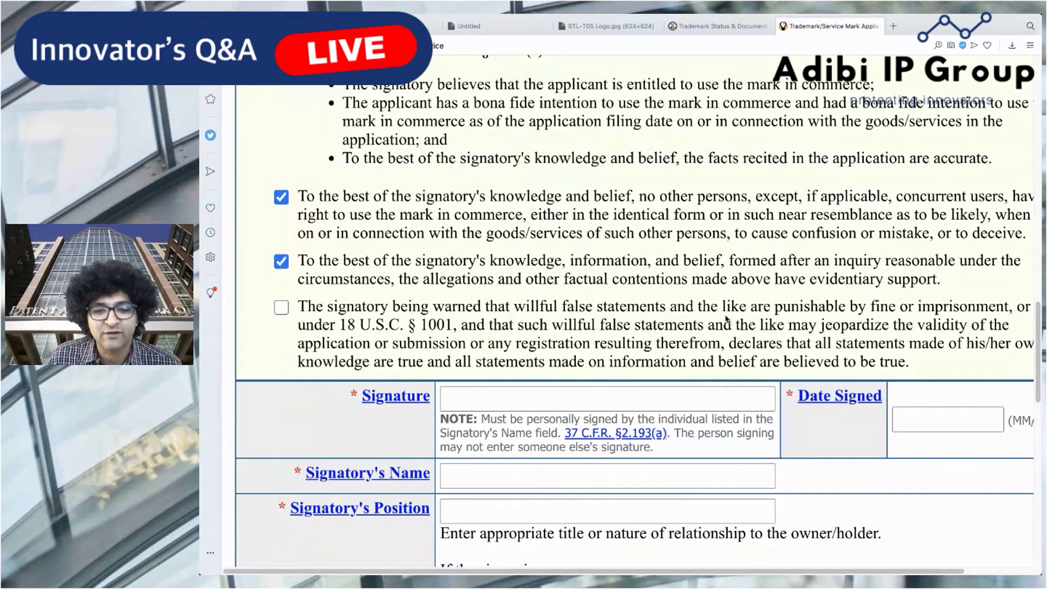
pyautogui.click(561, 397)
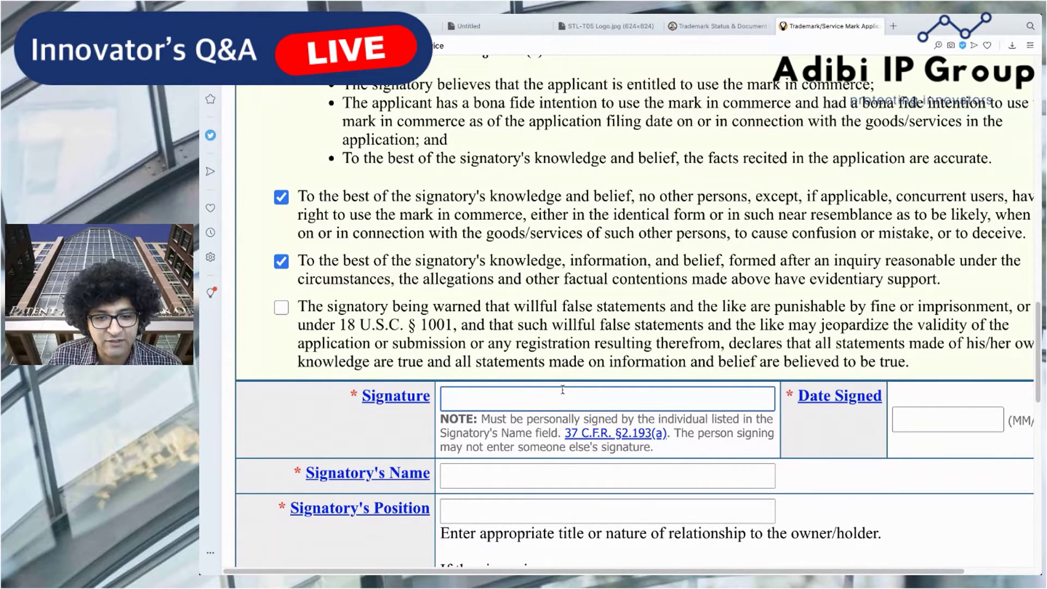
# - Enter the electronic signature, re-tick the false-statements warning, and date it 10/14/2020
pyautogui.write('/Amir Adibi/')
pyautogui.click(282, 307)
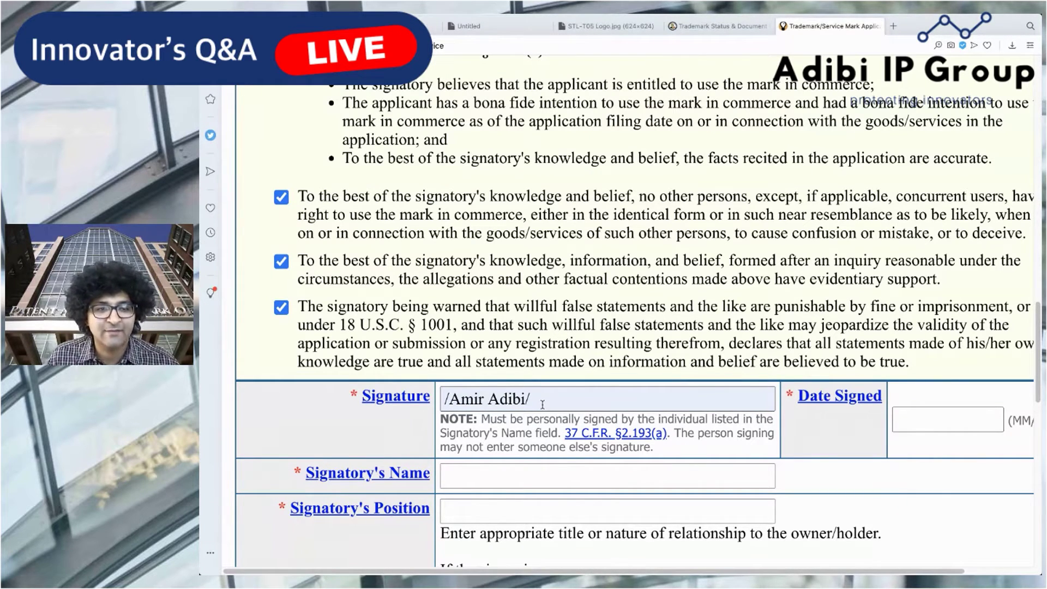
pyautogui.click(942, 425)
pyautogui.click(521, 477)
# - Enter the signatory's name and set the signatory's position to CEO
pyautogui.write('Adibi, Amir V')
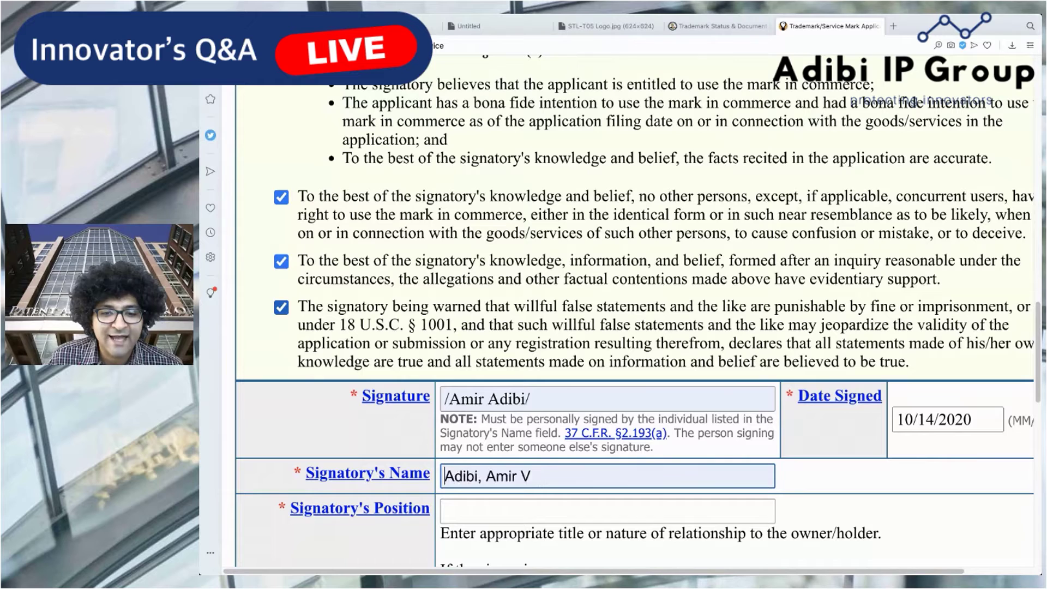
pyautogui.scroll(-1, 566, 426)
pyautogui.press('Tab')
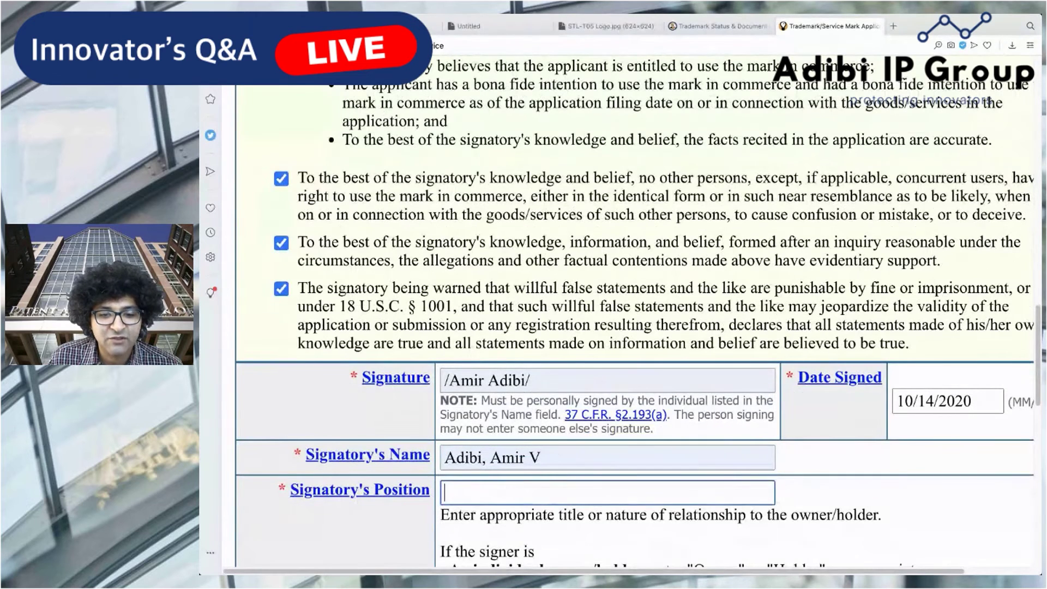
pyautogui.write('Sole Member')
pyautogui.hotkey('ctrl', 'a')
pyautogui.write('CEO')
pyautogui.press('Home')
pyautogui.write('President/')
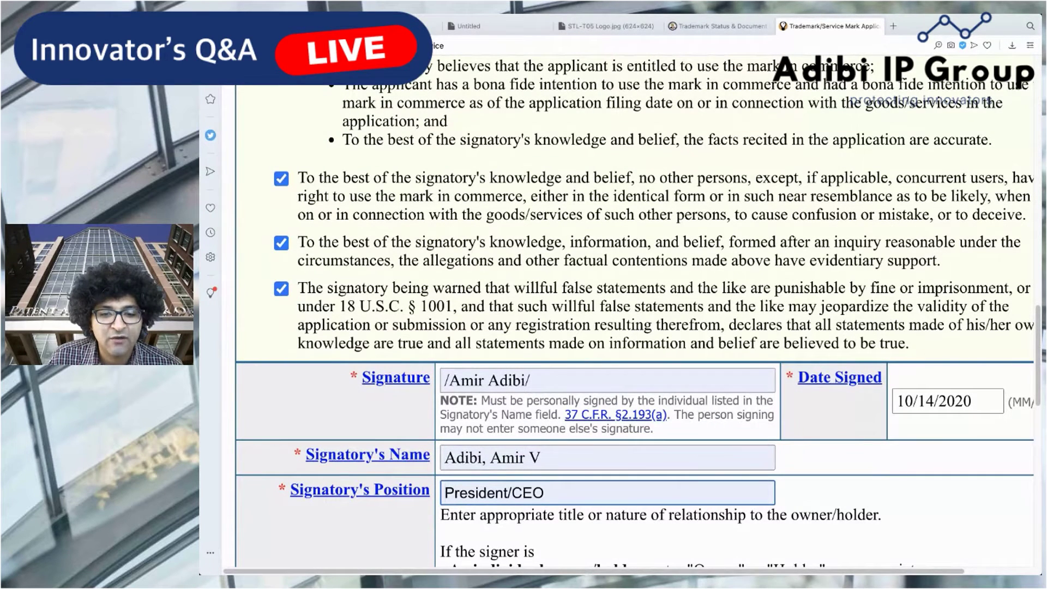
pyautogui.press('Delete')
pyautogui.press('Delete')
pyautogui.press('Delete')
pyautogui.press('BackSpace')
pyautogui.hotkey('ctrl', 'a')
pyautogui.write('CEO')
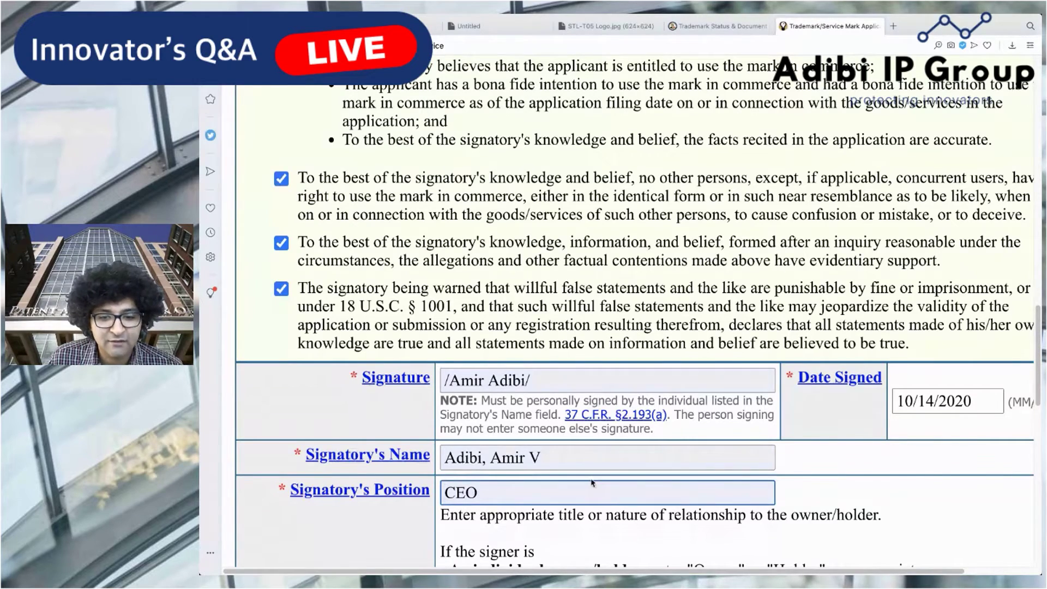
# - Replace CEO with Chief Executive Officer as the signatory's position
pyautogui.scroll(-5, 593, 483)
pyautogui.doubleClick(589, 245)
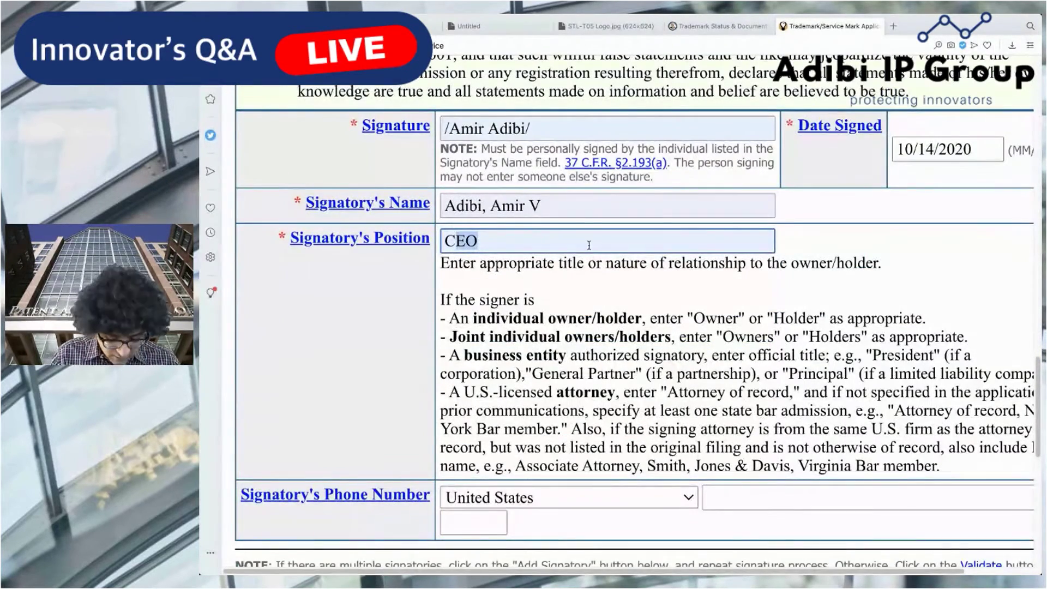
pyautogui.write('Chief Executive Officer')
pyautogui.click(693, 330)
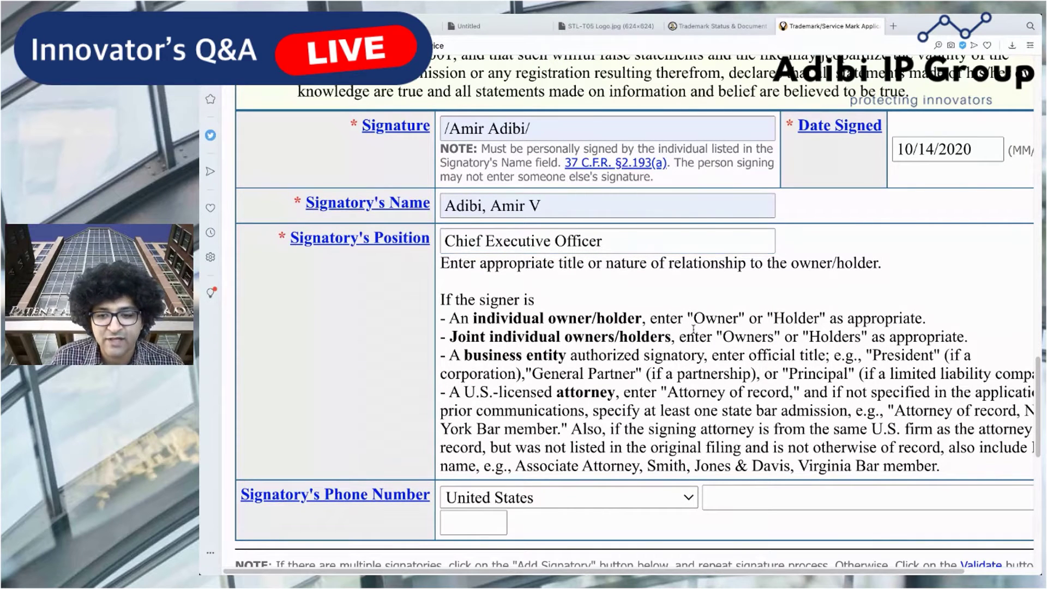
pyautogui.scroll(-1, 669, 484)
pyautogui.scroll(-4, 670, 483)
# - Validate the form and proceed past the missing phone number warning
pyautogui.click(581, 421)
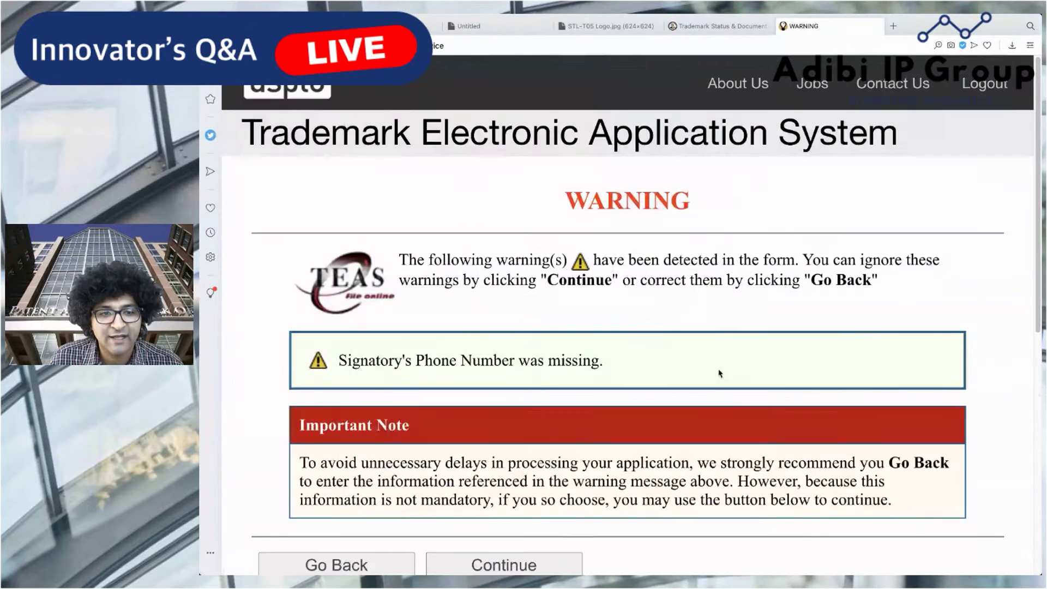
pyautogui.scroll(-1, 714, 393)
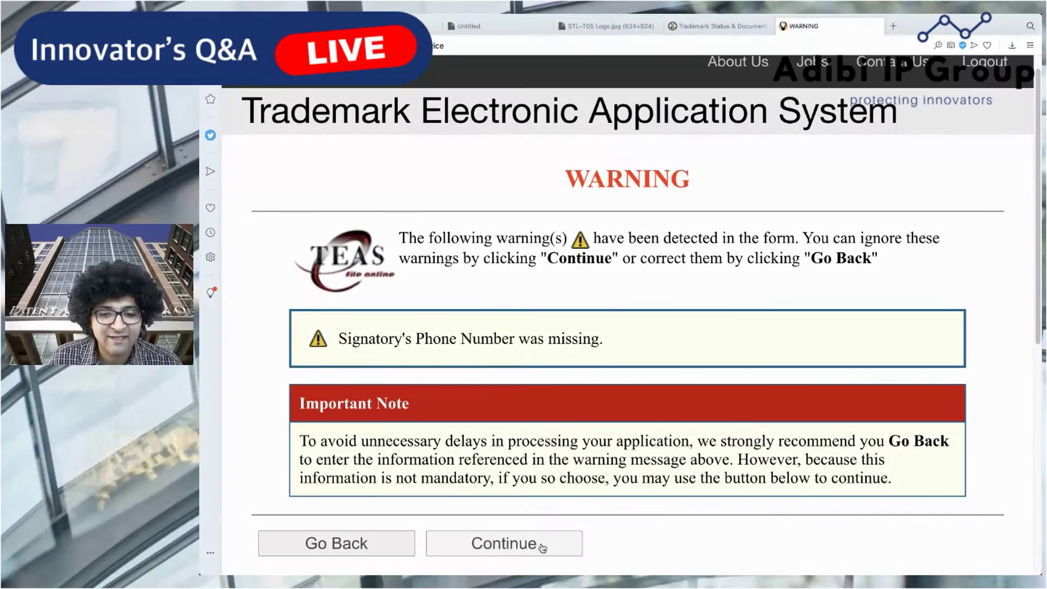
pyautogui.click(540, 546)
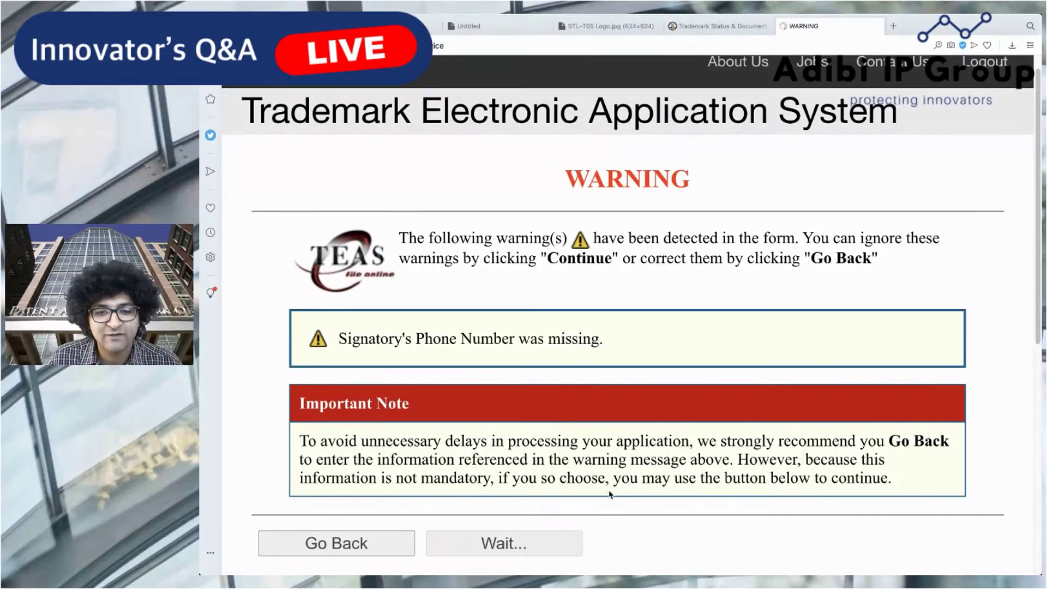
# - Open the Input table of all application data as entered
pyautogui.scroll(-3, 615, 471)
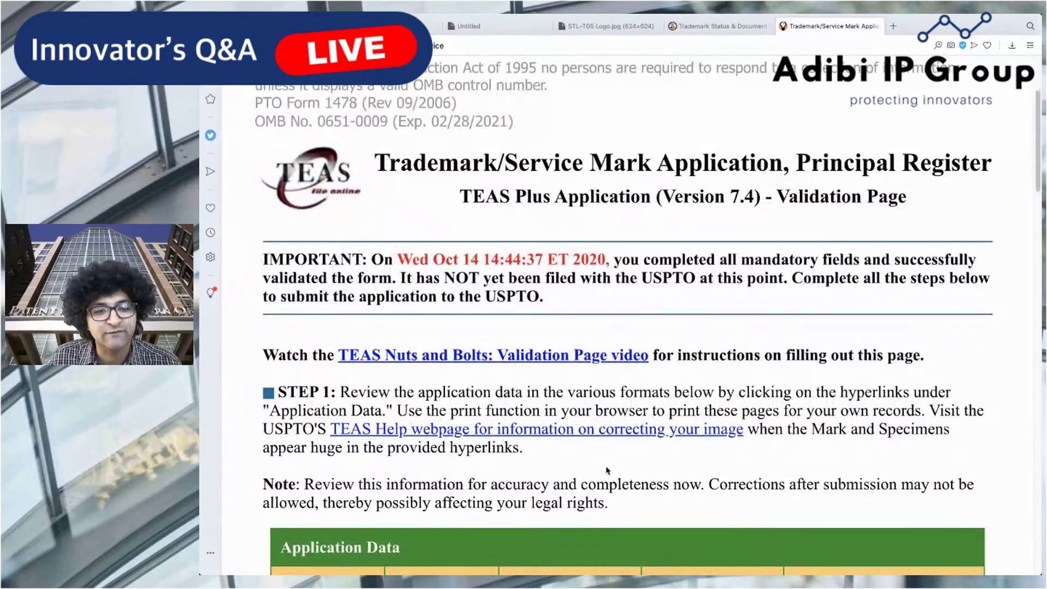
pyautogui.scroll(-3, 606, 471)
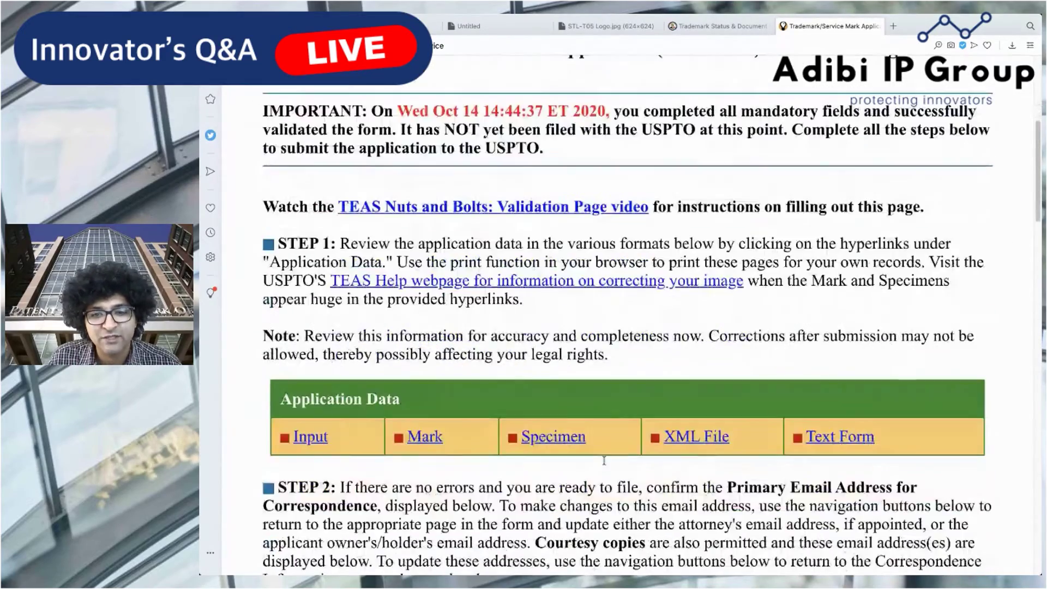
pyautogui.scroll(-20, 540, 468)
pyautogui.scroll(8, 509, 460)
pyautogui.scroll(12, 509, 460)
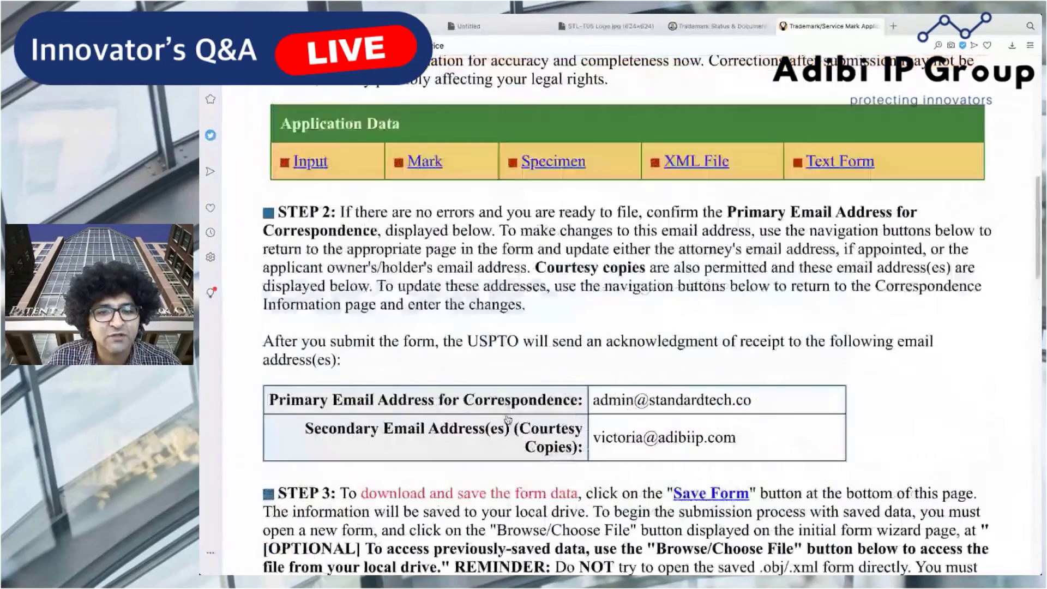
pyautogui.click(315, 169)
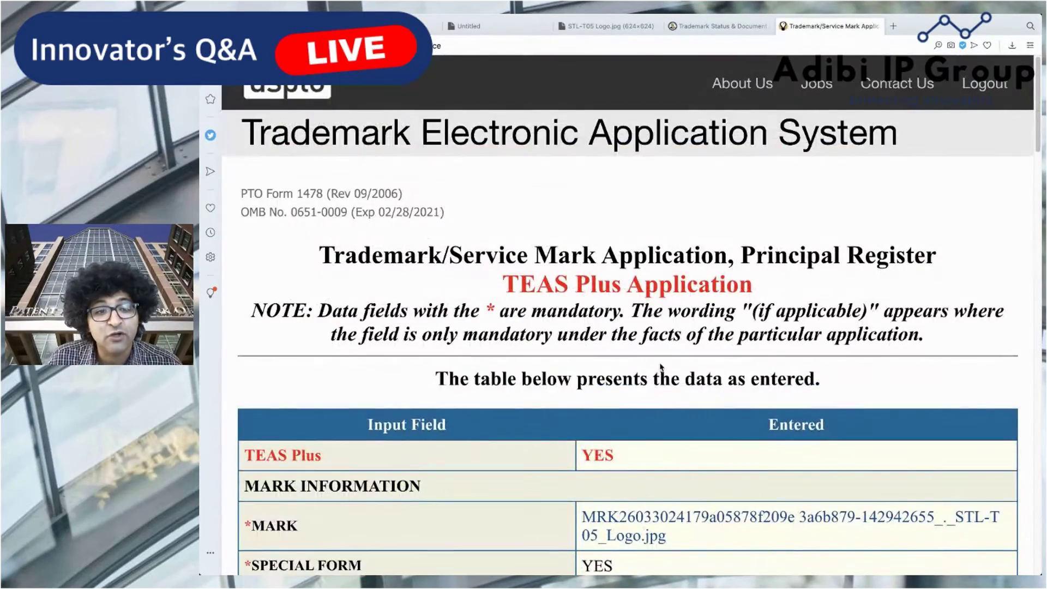
pyautogui.scroll(-3, 654, 358)
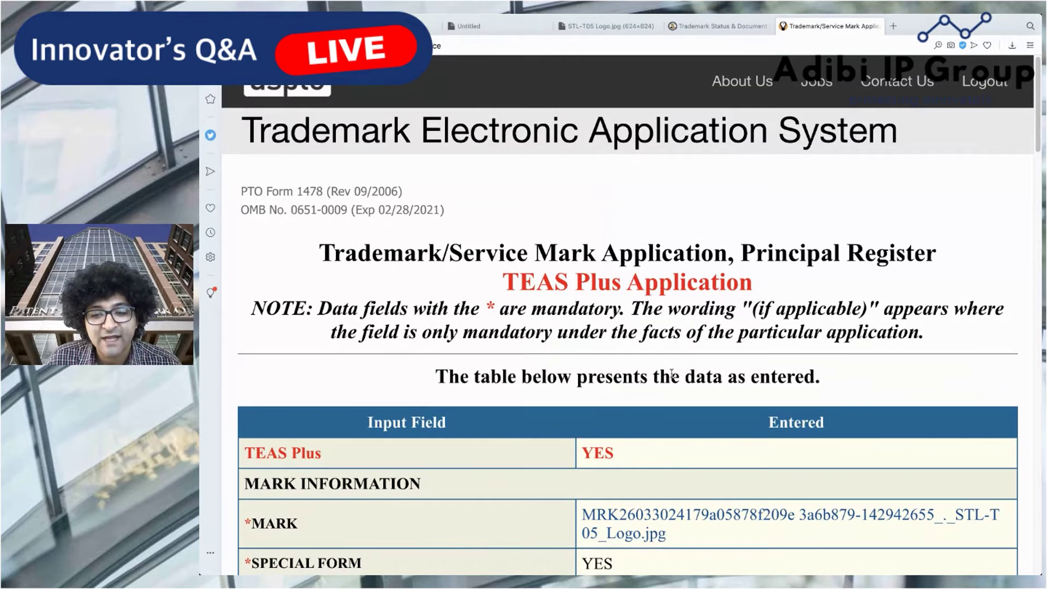
pyautogui.click(662, 430)
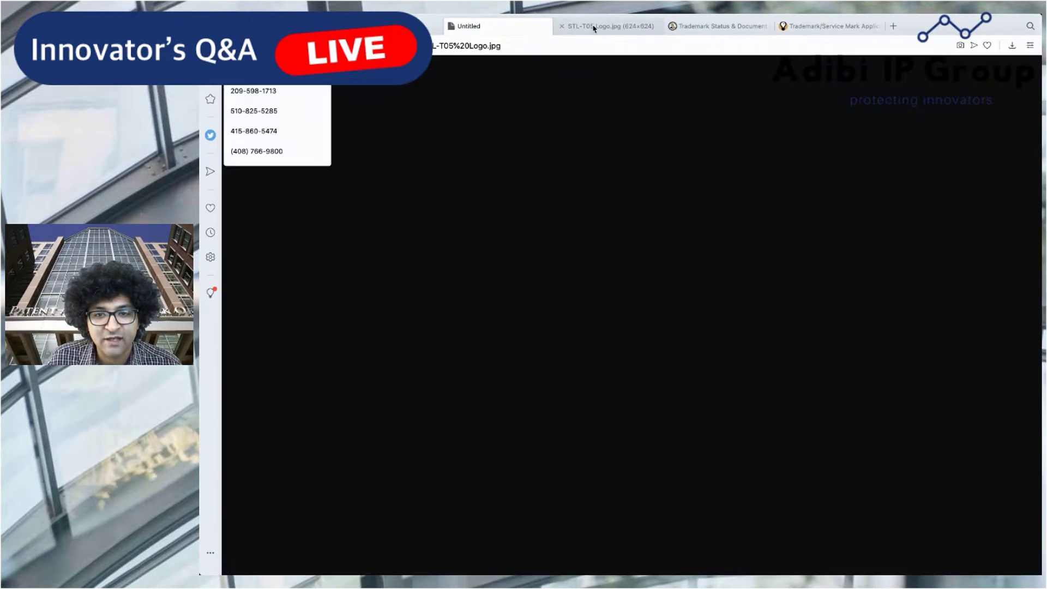
pyautogui.click(594, 29)
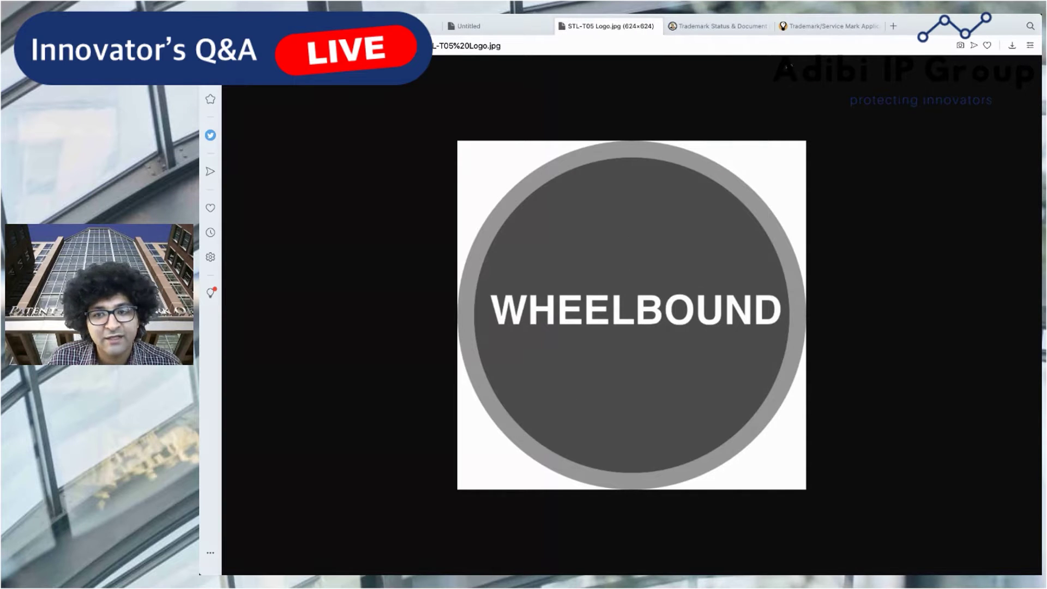
pyautogui.click(826, 29)
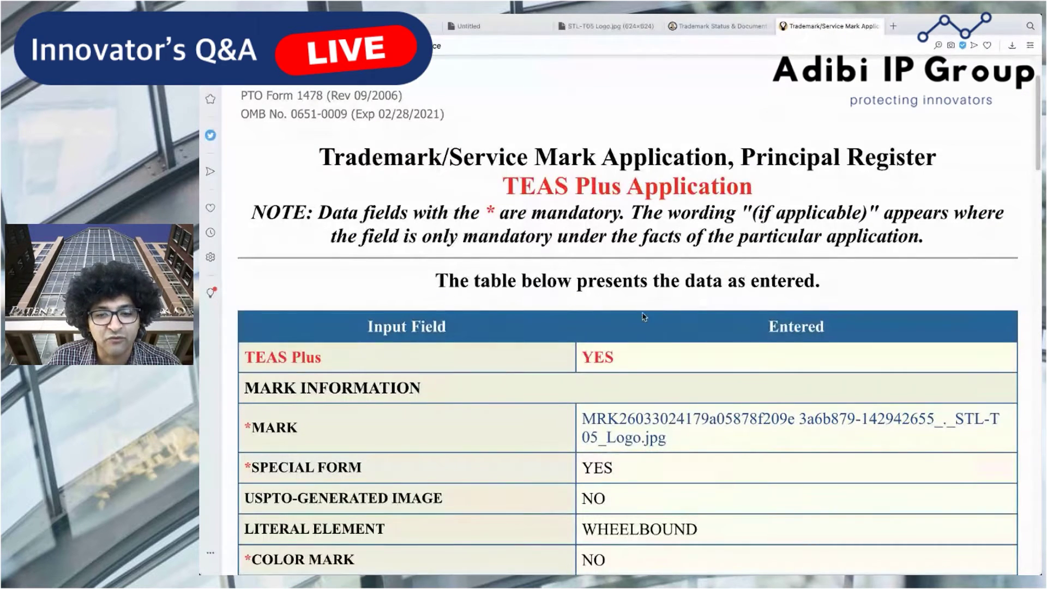
pyautogui.scroll(-8, 623, 392)
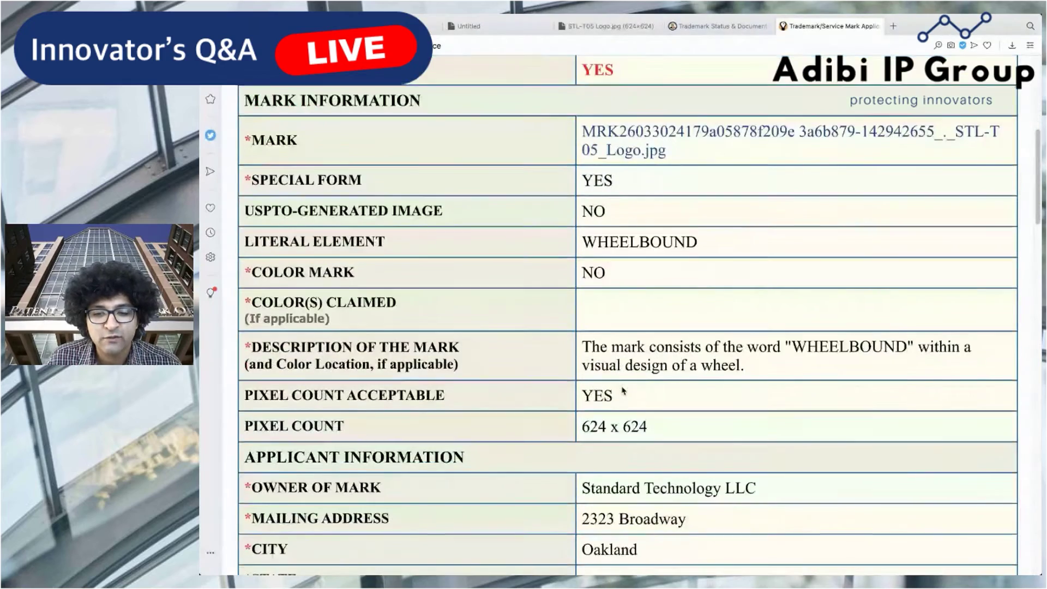
pyautogui.scroll(-6, 623, 388)
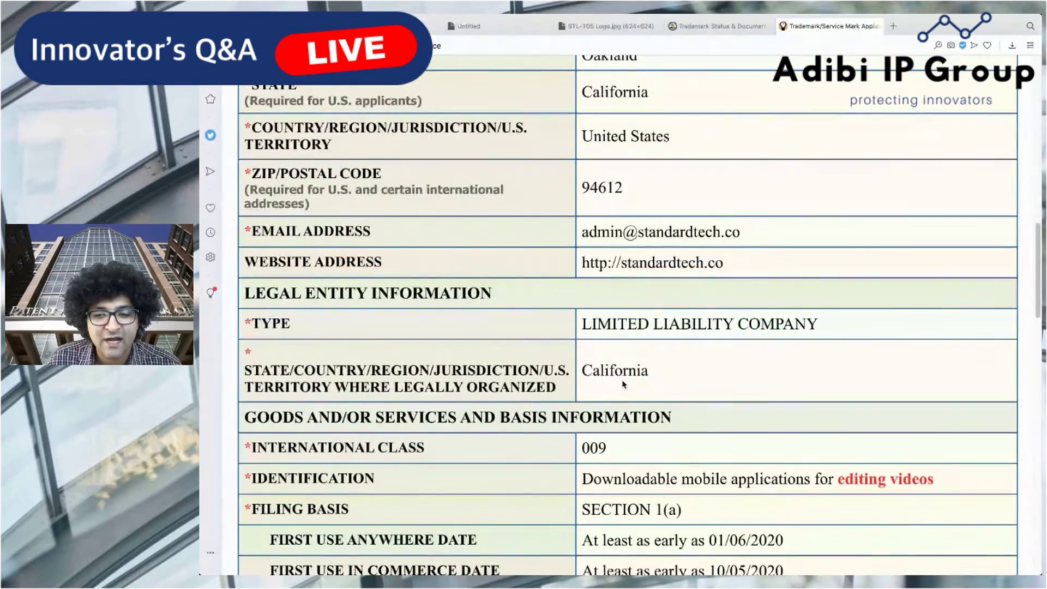
pyautogui.scroll(-2, 623, 384)
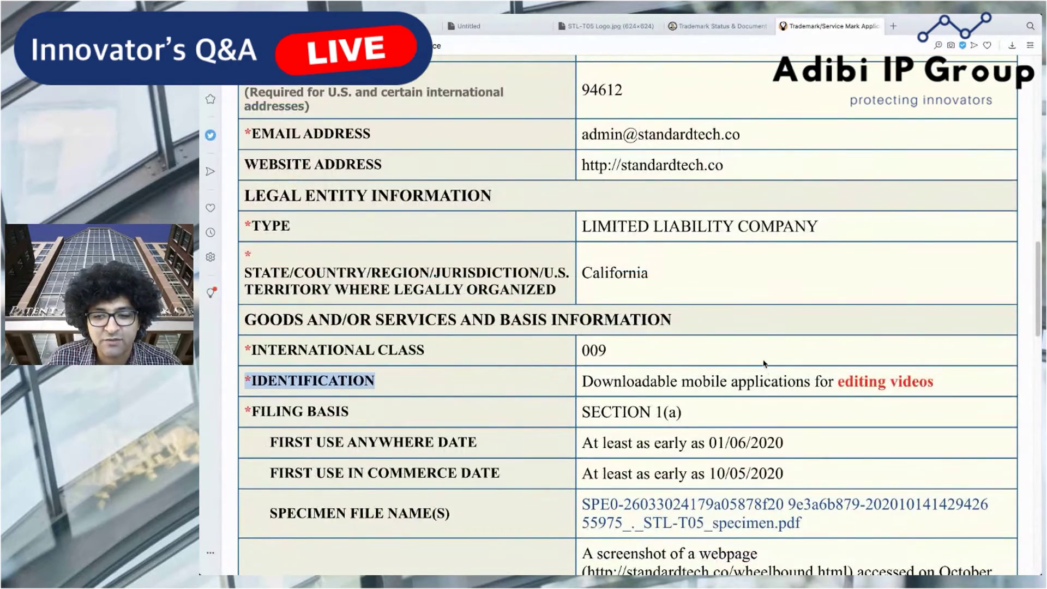
pyautogui.moveTo(765, 375); pyautogui.dragTo(581, 382)
pyautogui.scroll(-6, 600, 382)
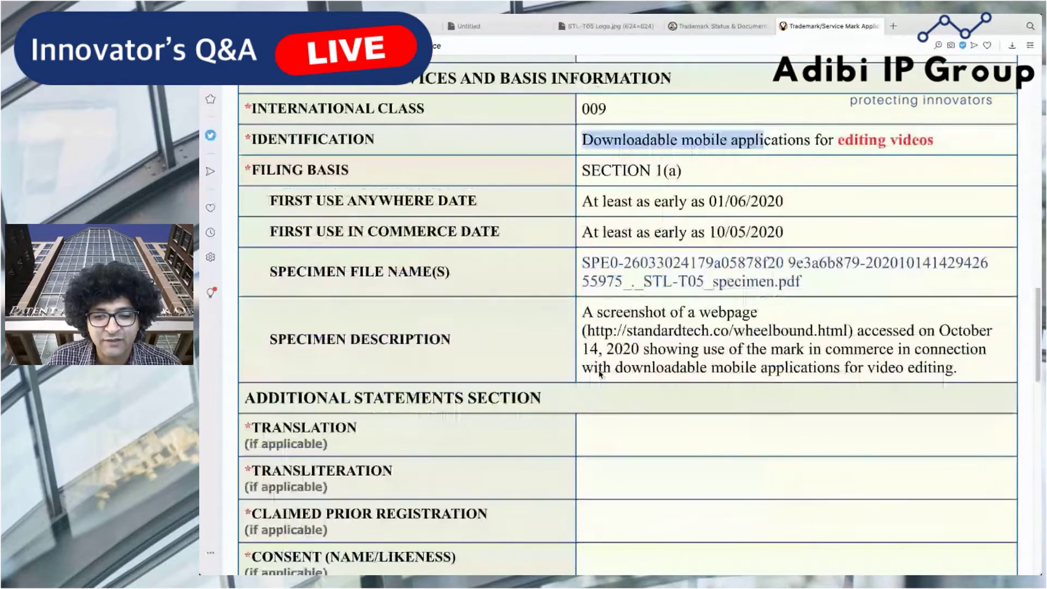
pyautogui.scroll(-15, 612, 367)
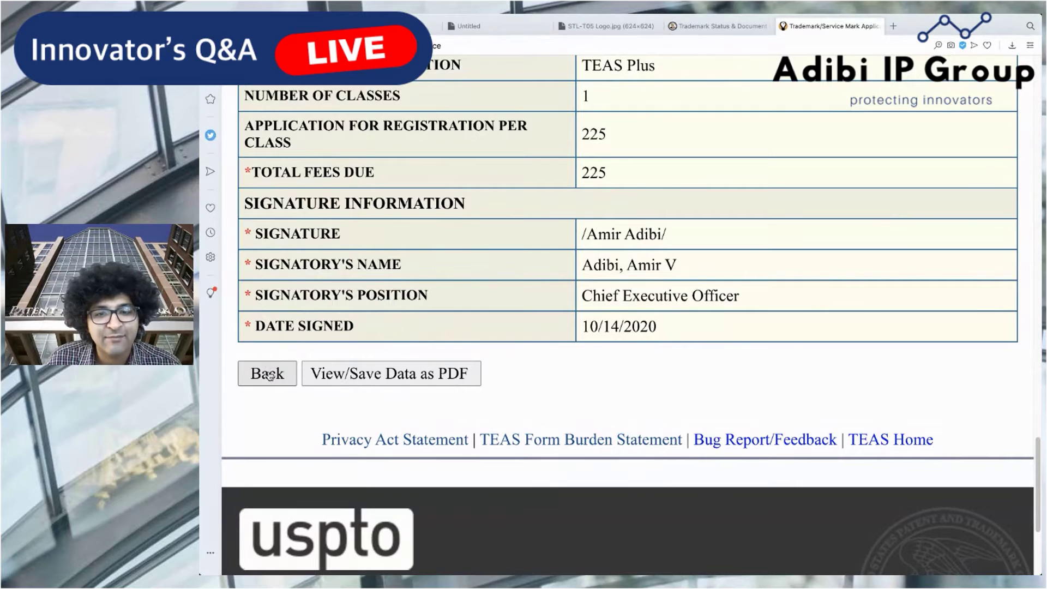
pyautogui.scroll(2, 475, 312)
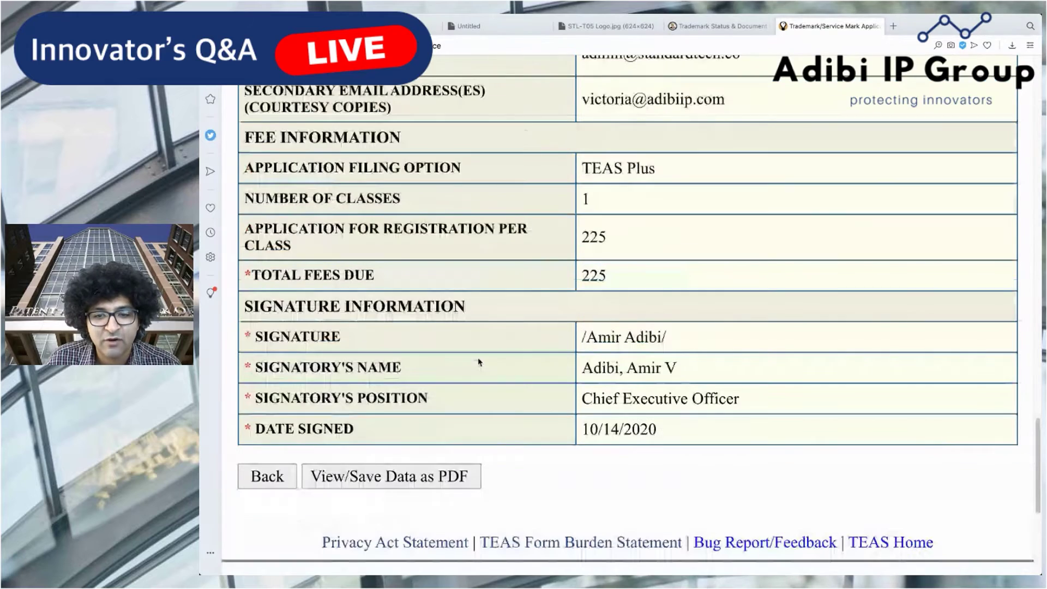
# - Return to the form and page through correspondence, basis and goods sections to Fee/Signature
pyautogui.click(291, 483)
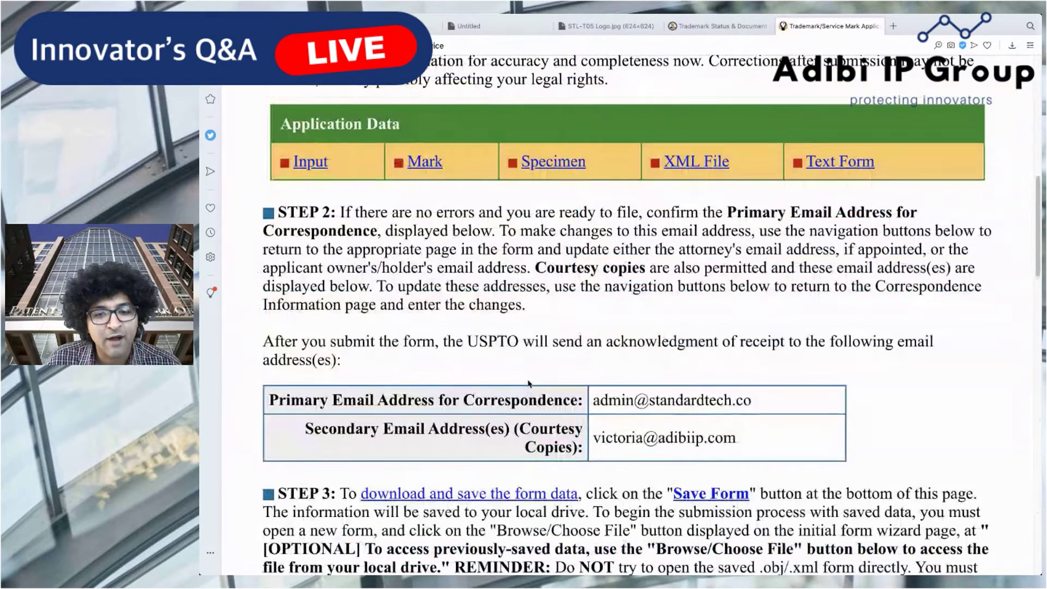
pyautogui.scroll(-10, 410, 431)
pyautogui.scroll(-8, 411, 431)
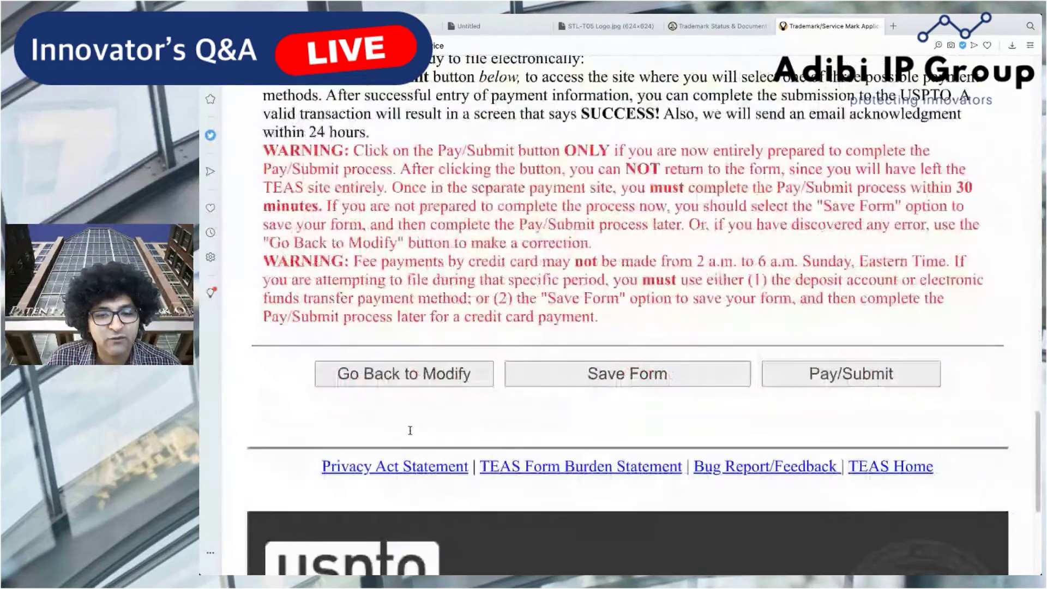
pyautogui.click(410, 382)
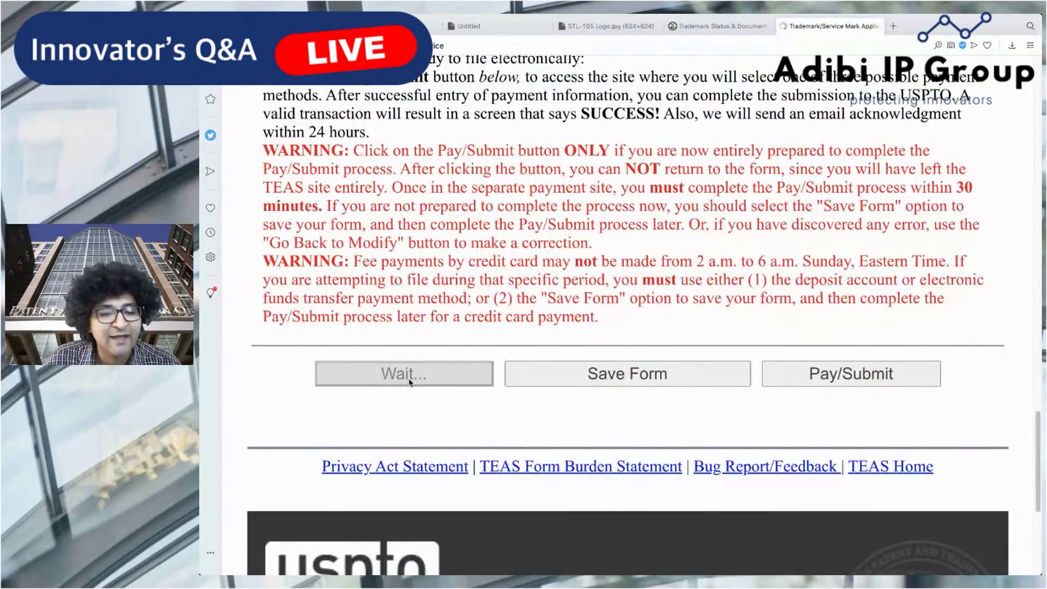
pyautogui.scroll(-20, 592, 347)
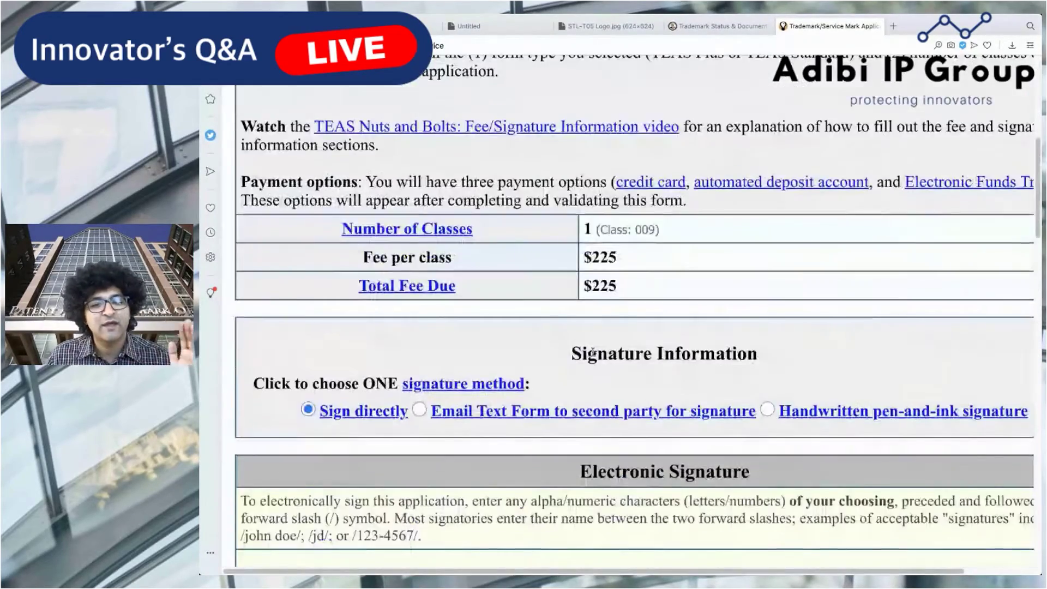
pyautogui.scroll(-7, 413, 380)
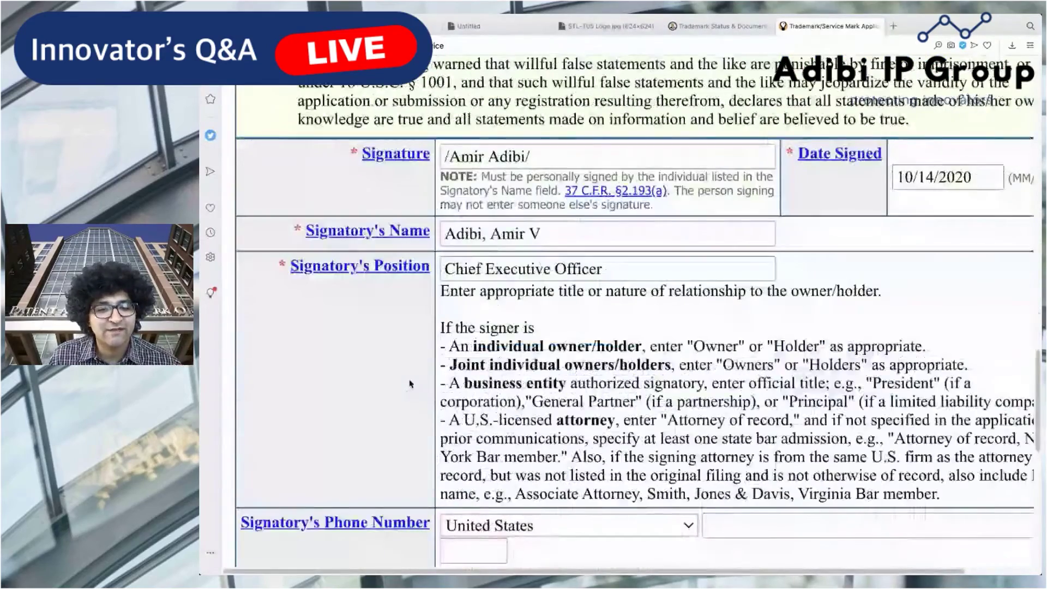
pyautogui.click(329, 513)
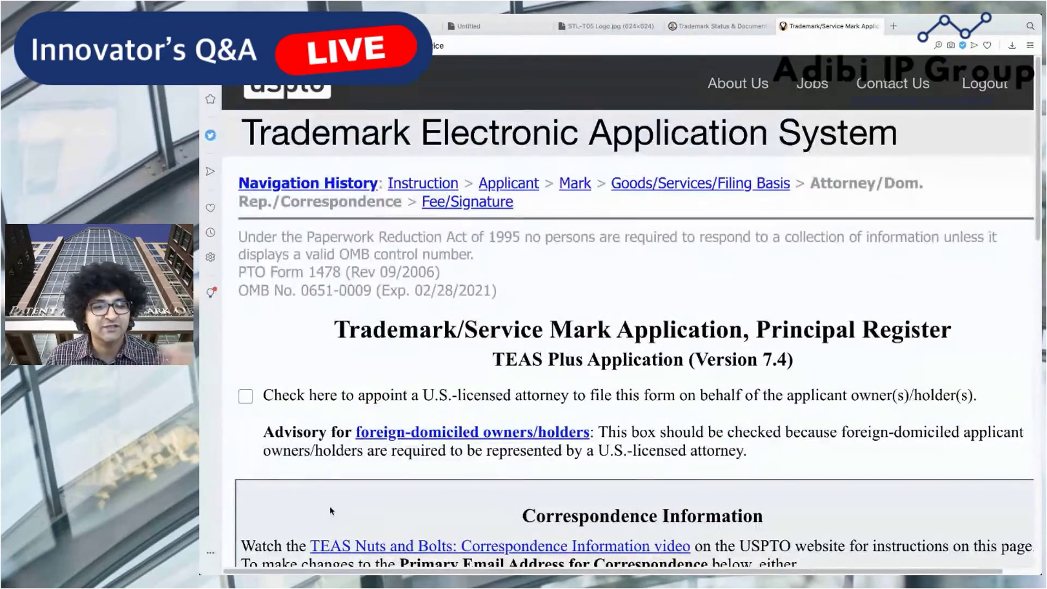
pyautogui.scroll(-10, 350, 505)
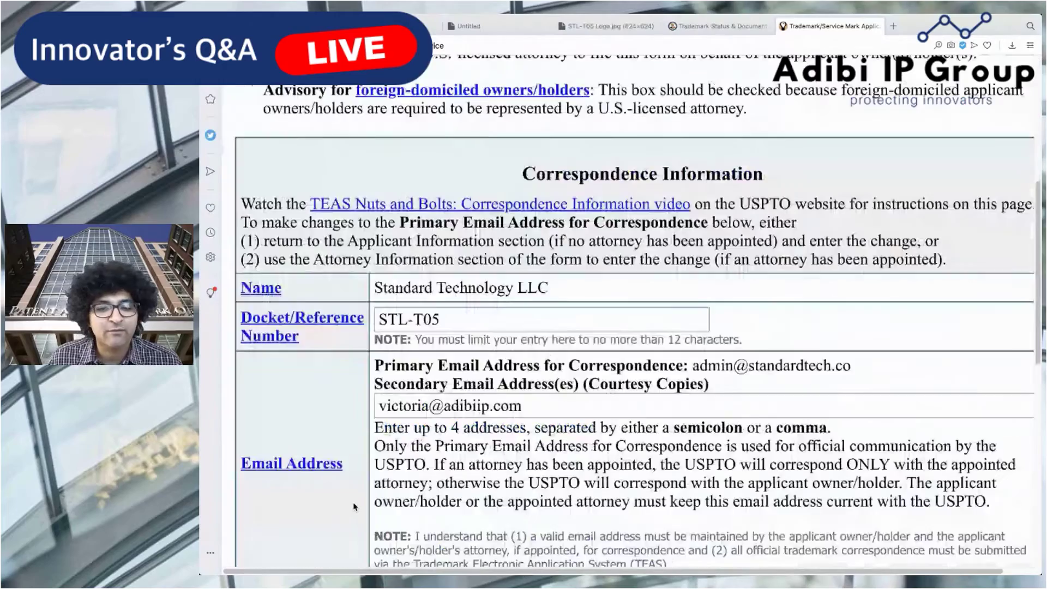
pyautogui.click(318, 385)
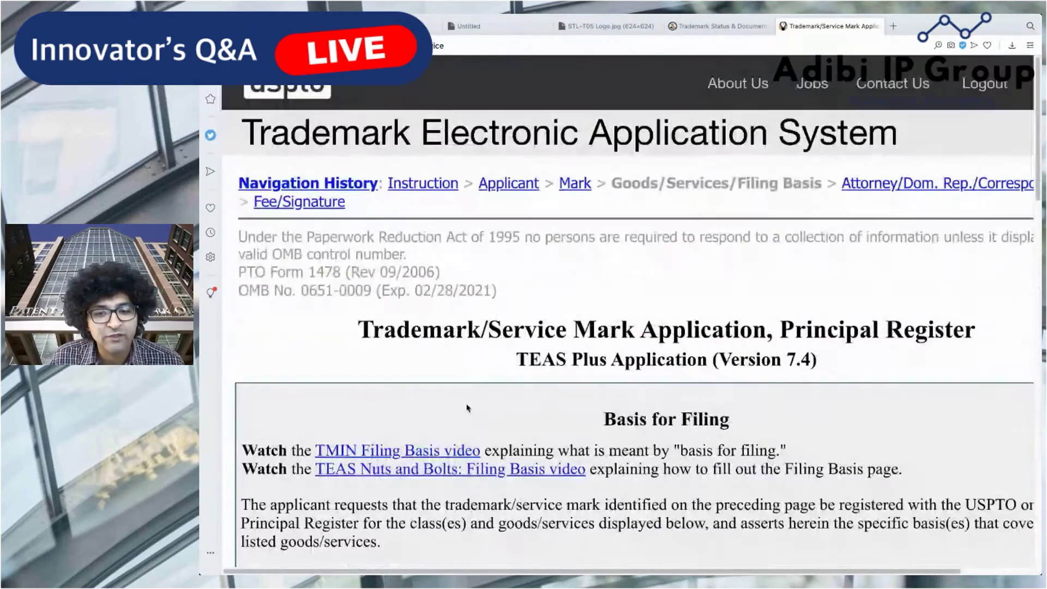
pyautogui.scroll(-10, 415, 435)
pyautogui.scroll(-2, 415, 435)
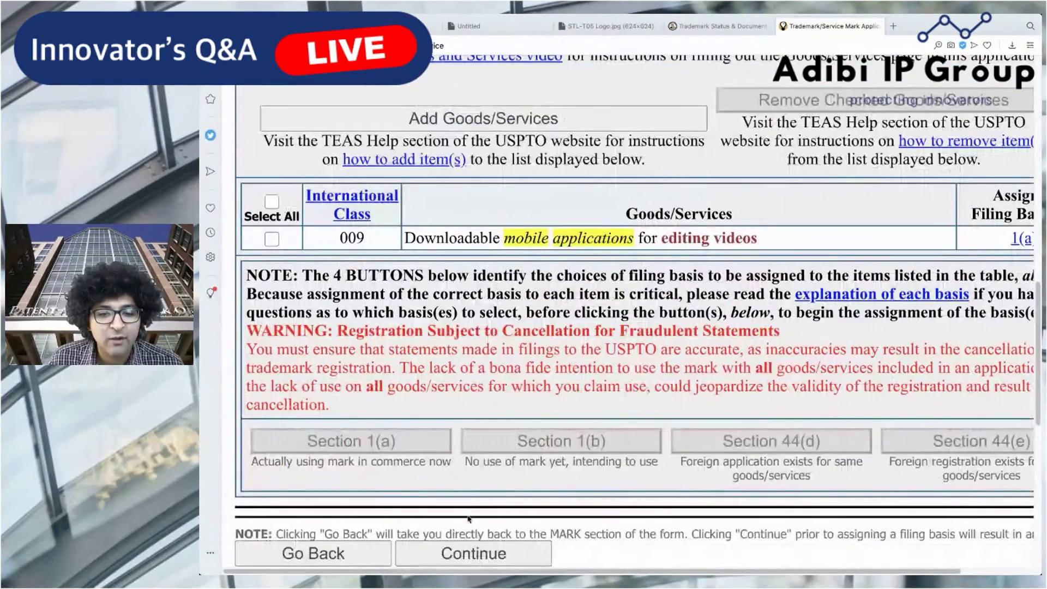
pyautogui.click(461, 547)
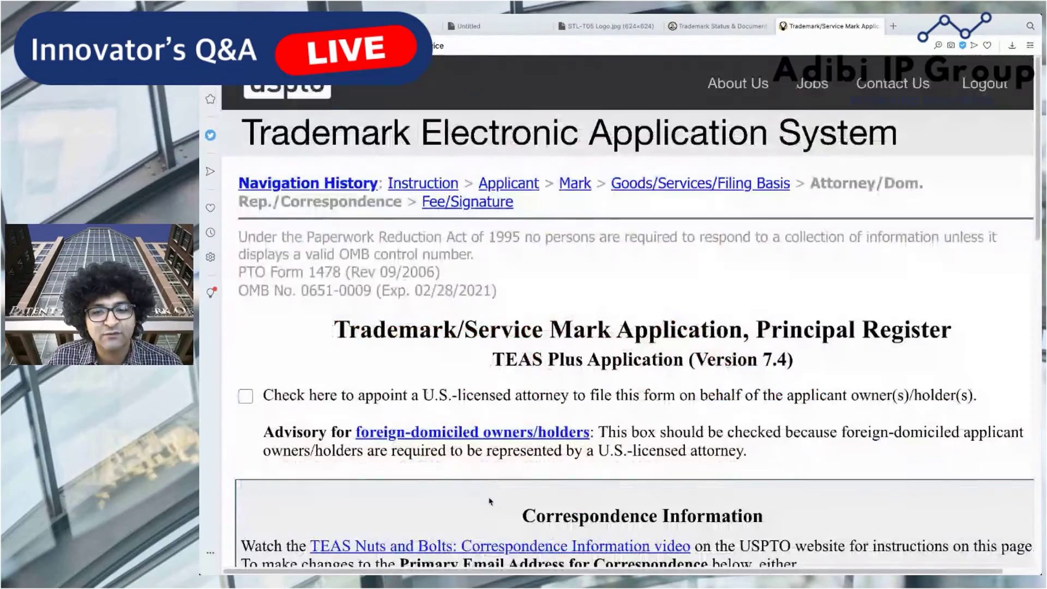
pyautogui.scroll(-10, 482, 476)
pyautogui.click(482, 462)
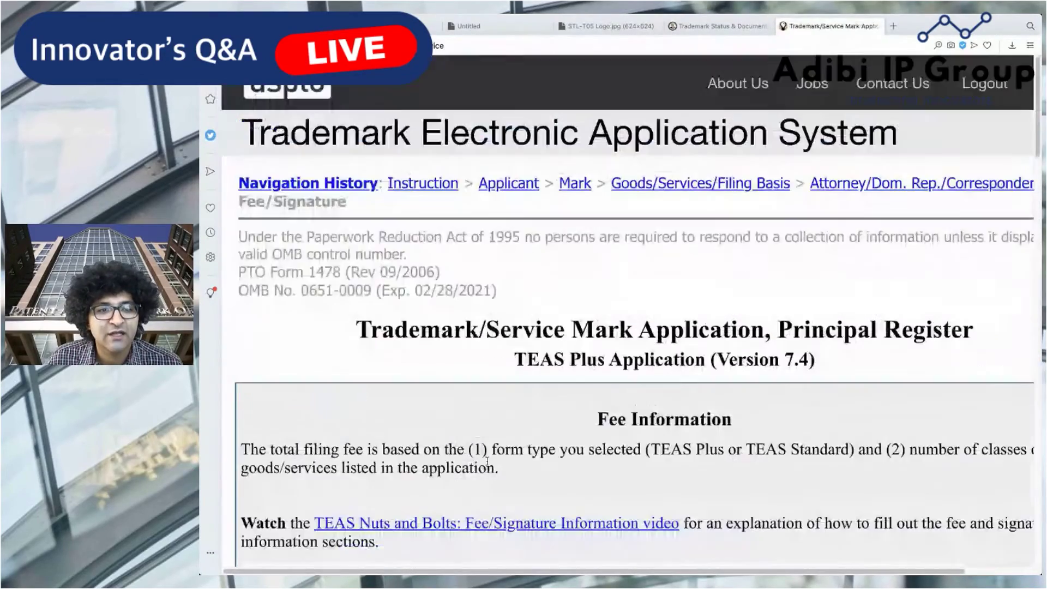
# - Revalidate the application and proceed past the missing phone number warning
pyautogui.scroll(-10, 485, 470)
pyautogui.scroll(-10, 490, 472)
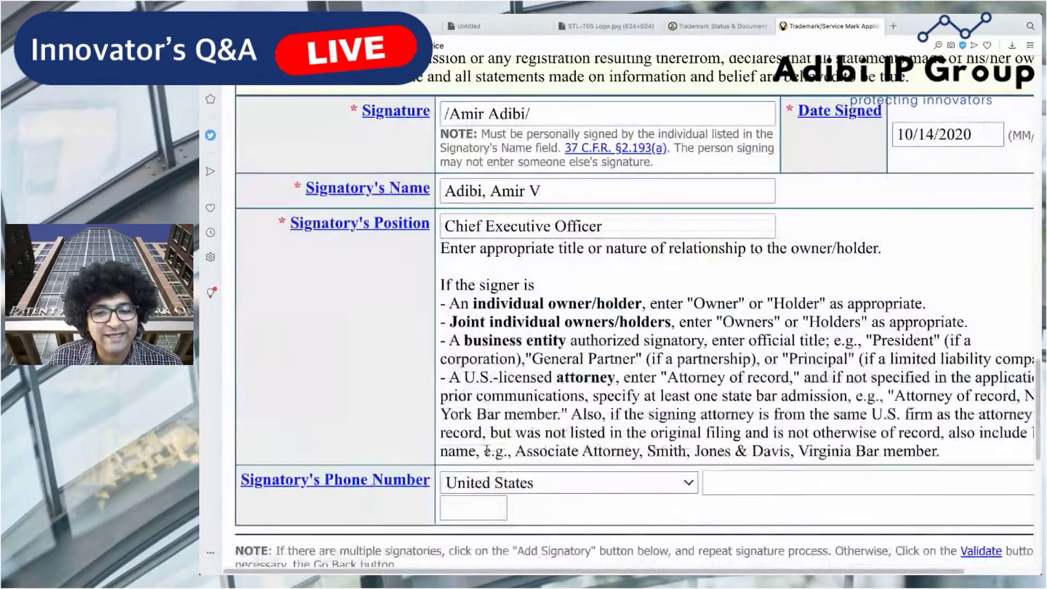
pyautogui.scroll(-2, 503, 523)
pyautogui.click(575, 497)
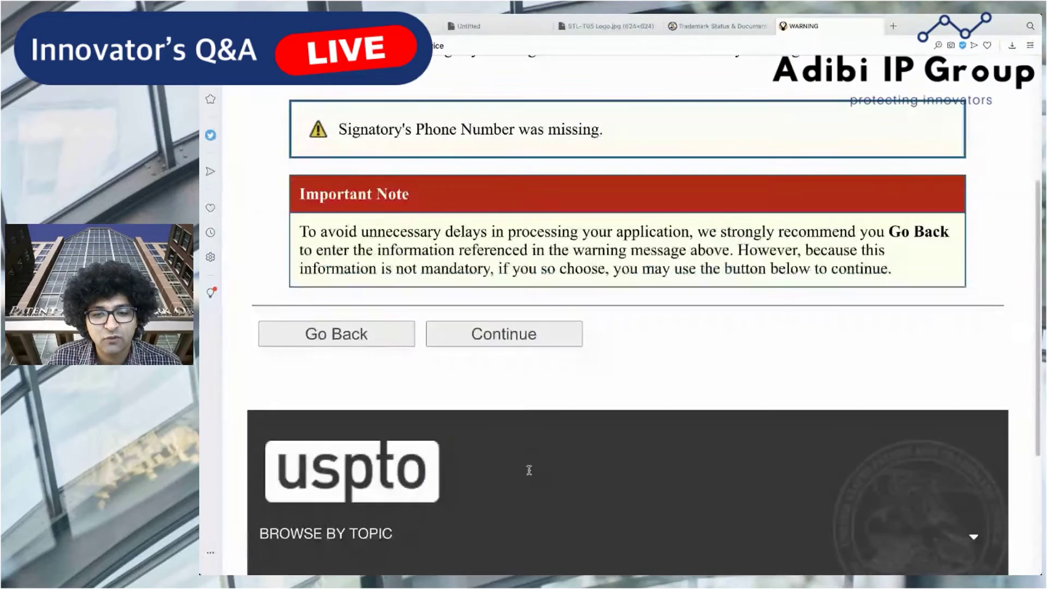
pyautogui.click(546, 335)
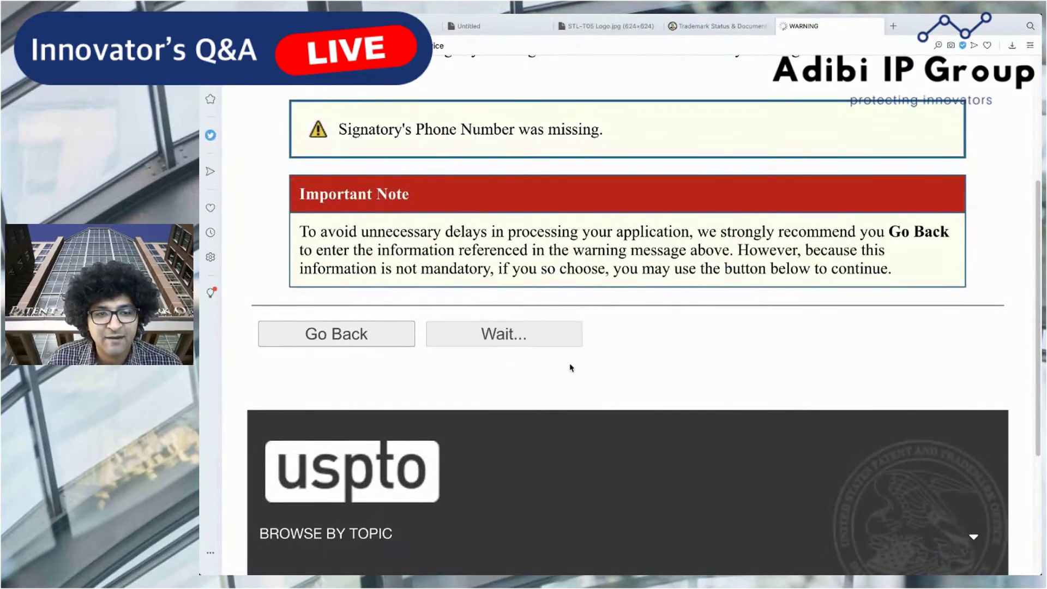
pyautogui.scroll(-5, 696, 465)
pyautogui.scroll(-15, 696, 465)
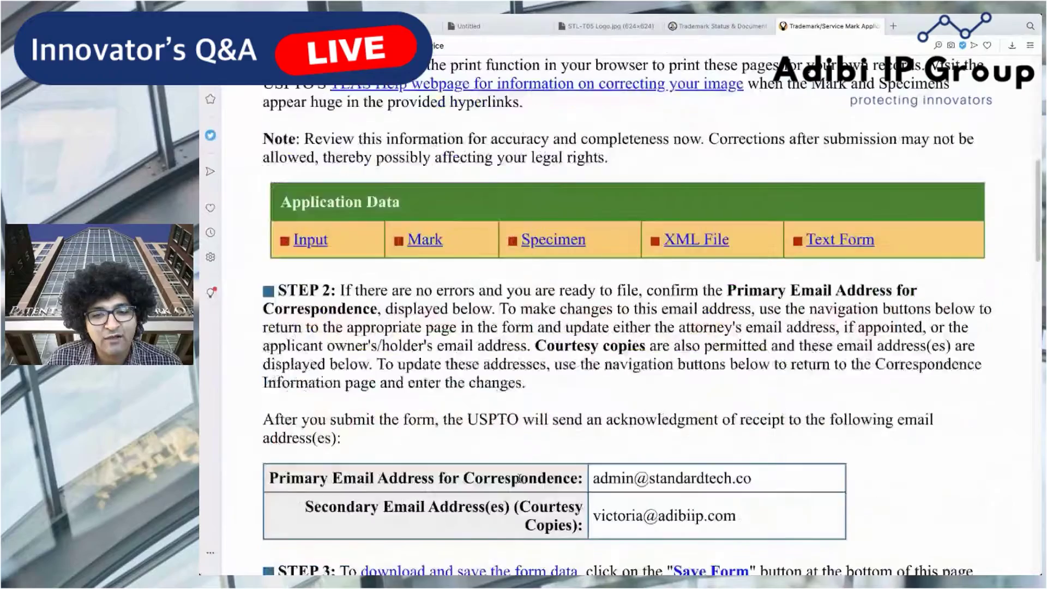
# - Save a copy of the validated form with Save Form under Step 5
pyautogui.scroll(-6, 608, 483)
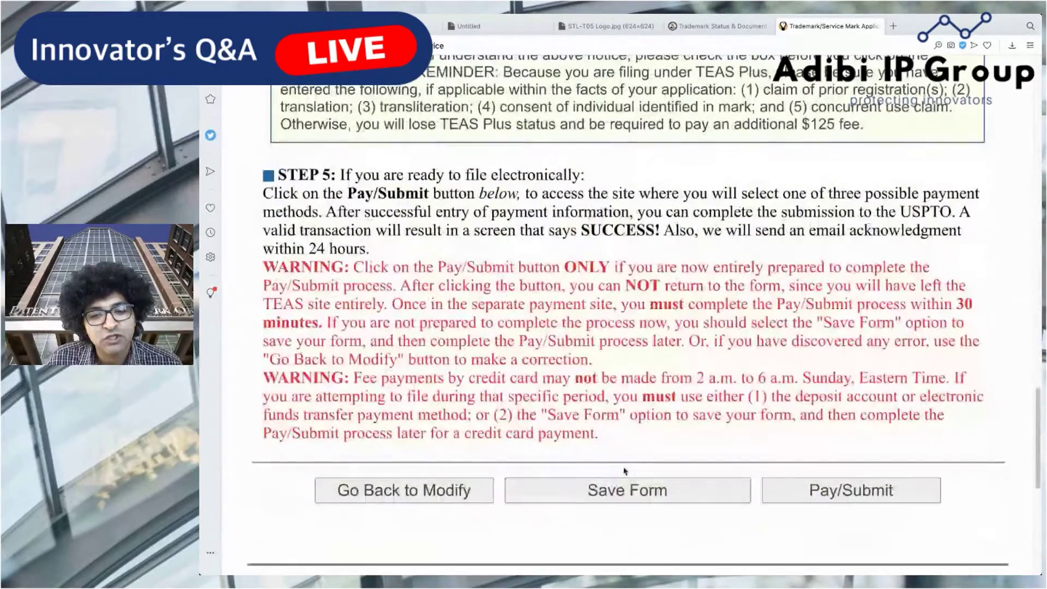
pyautogui.click(635, 500)
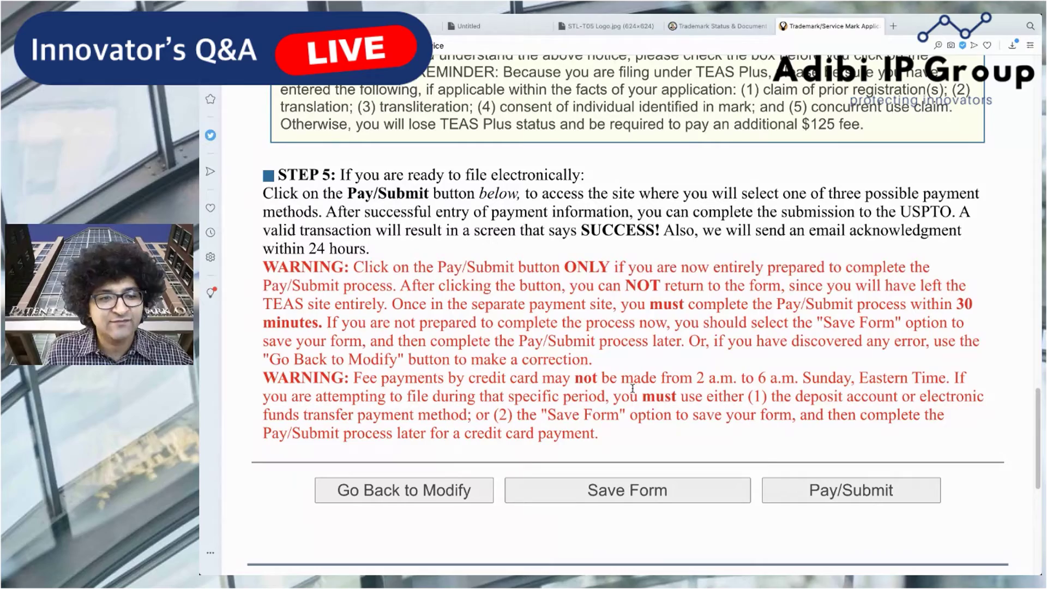
pyautogui.scroll(15, 629, 427)
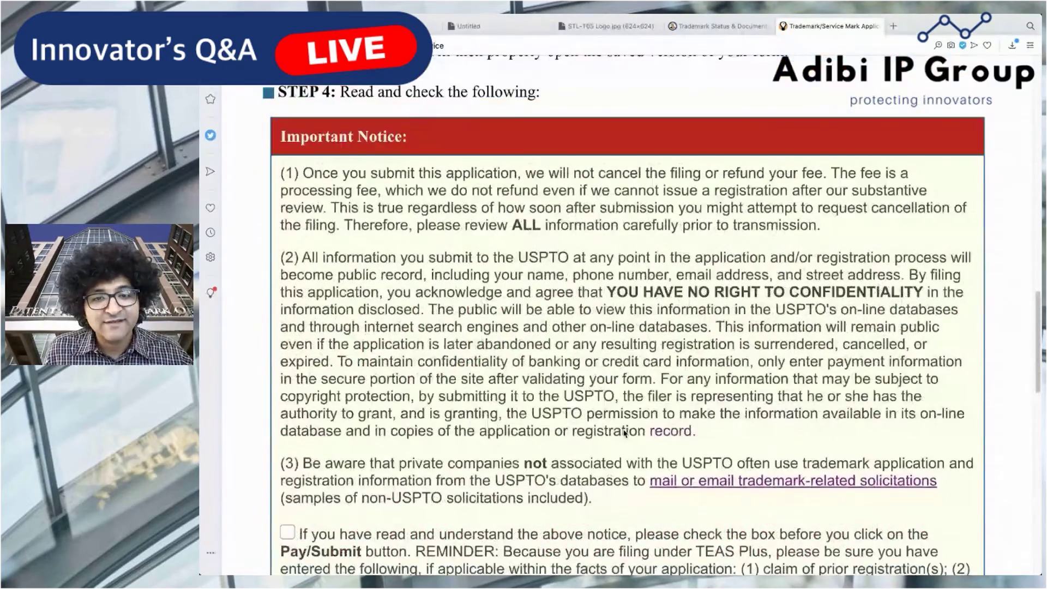
pyautogui.scroll(7, 625, 434)
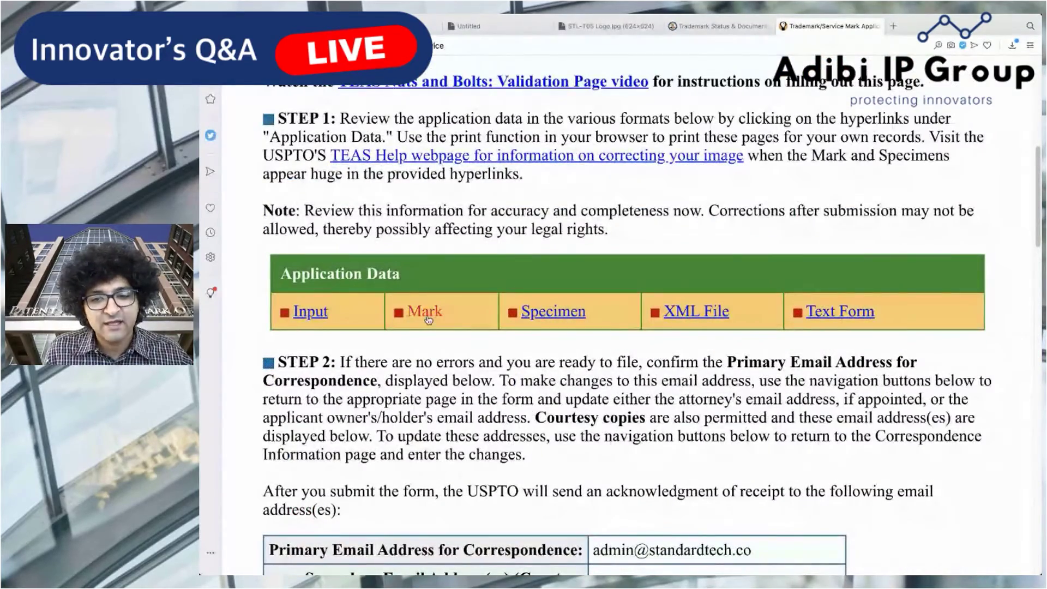
pyautogui.scroll(-10, 573, 376)
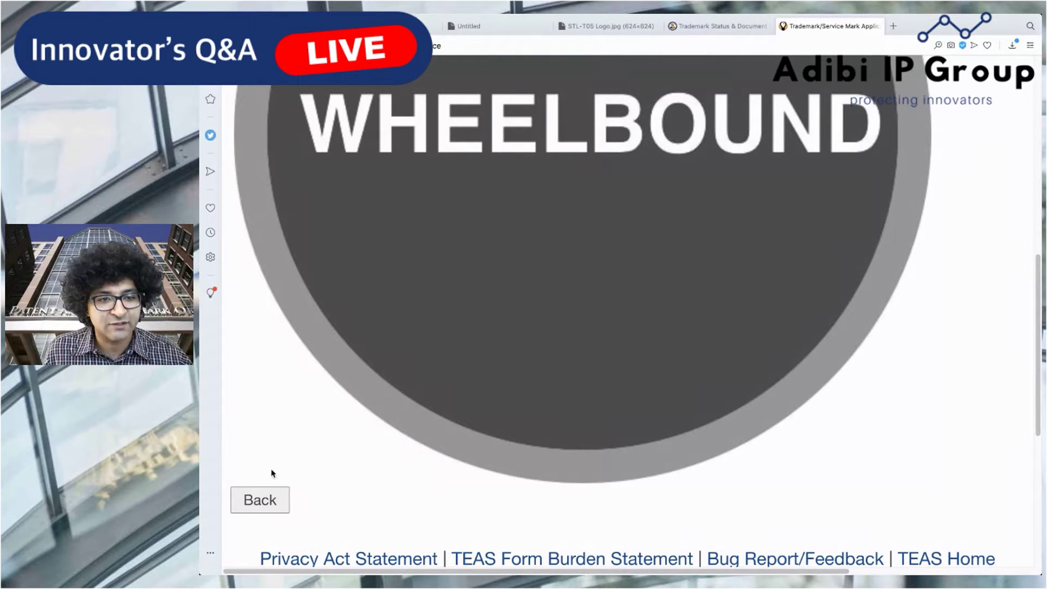
pyautogui.click(262, 509)
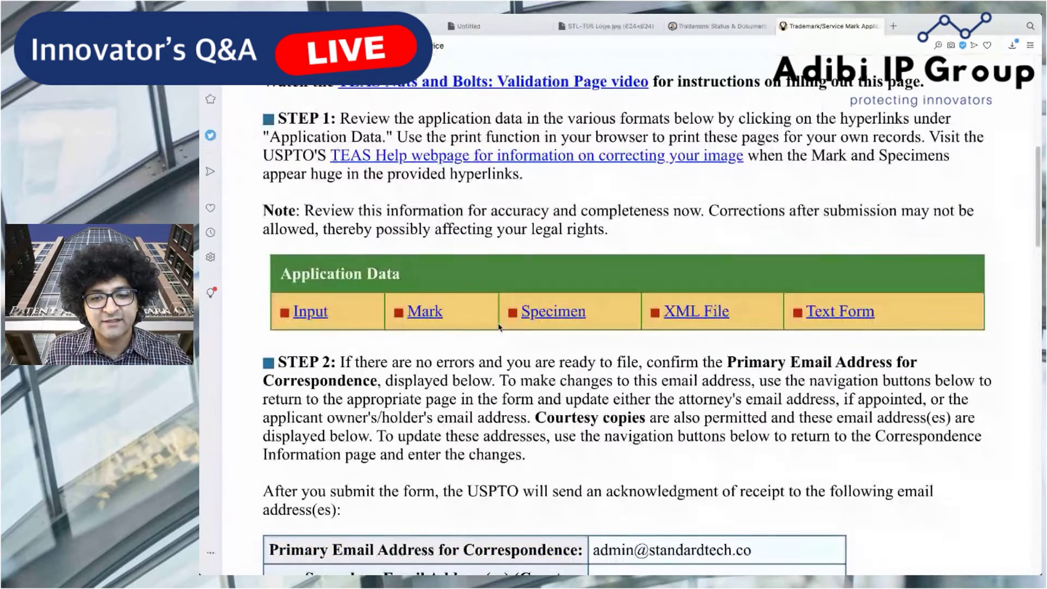
pyautogui.click(539, 319)
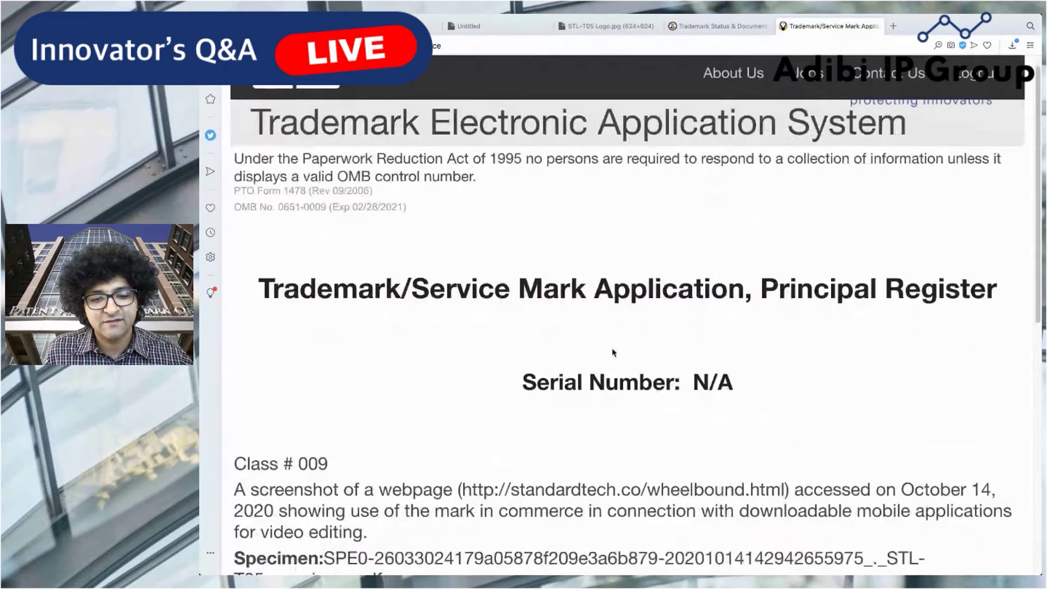
pyautogui.scroll(-5, 495, 269)
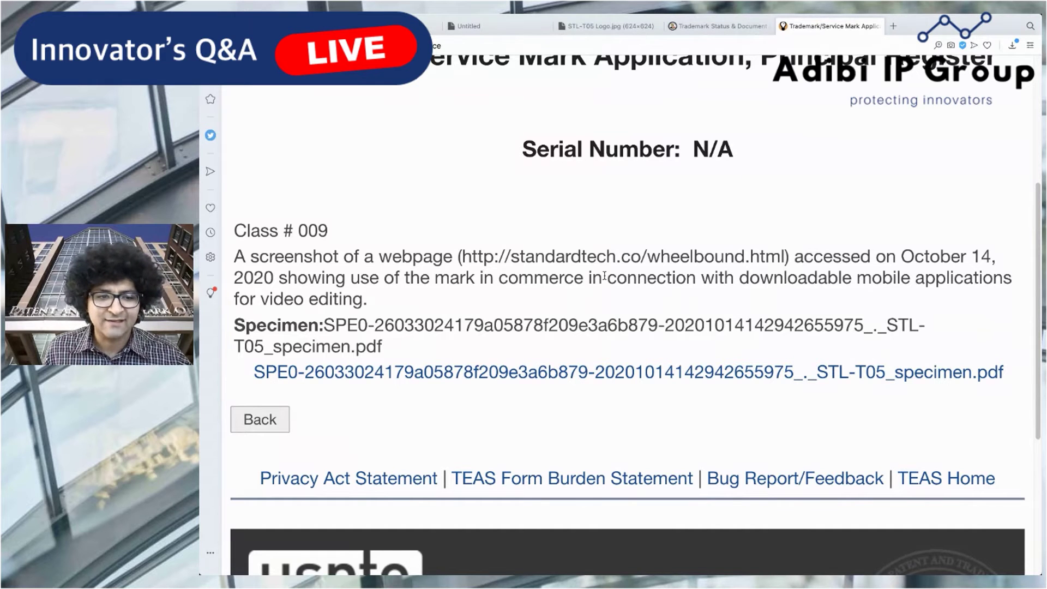
pyautogui.hotkey('alt', 'Left')
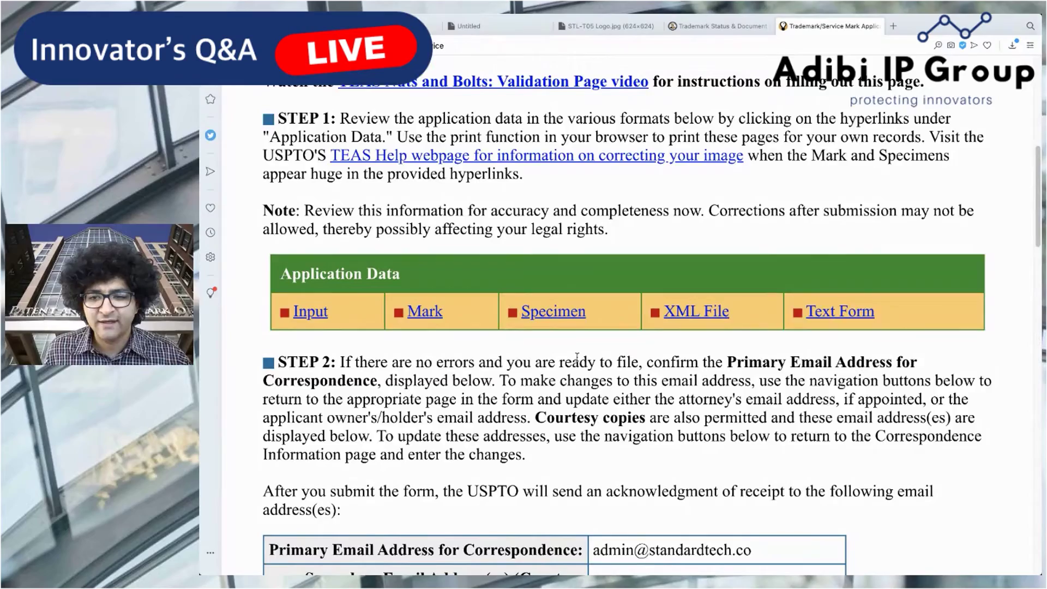
# - Acknowledge the Step 4 Important Notice on non-refundable fees
pyautogui.scroll(-3, 575, 355)
pyautogui.scroll(-12, 614, 362)
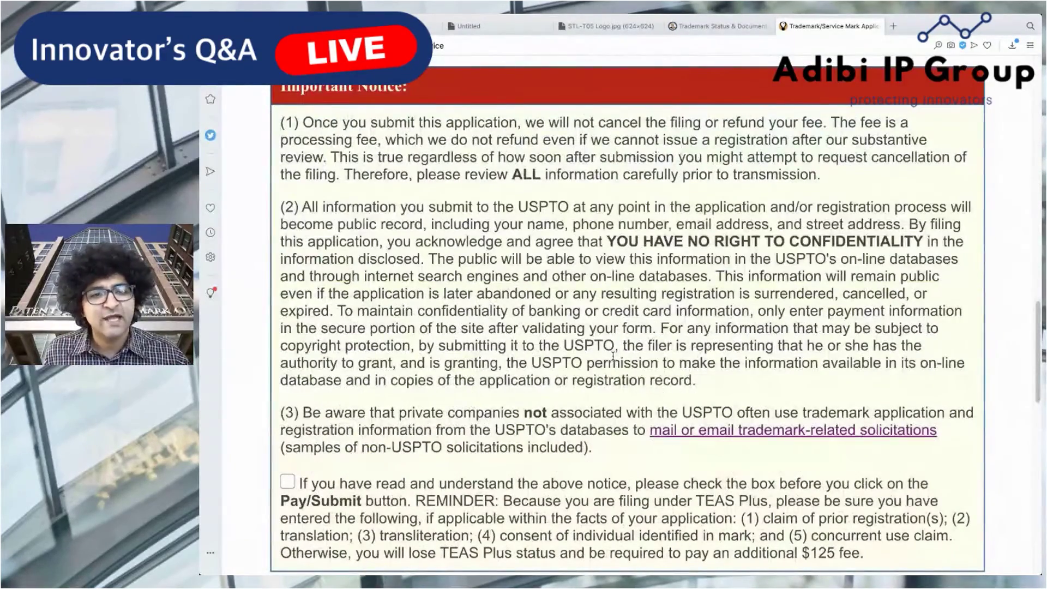
pyautogui.scroll(-4, 614, 356)
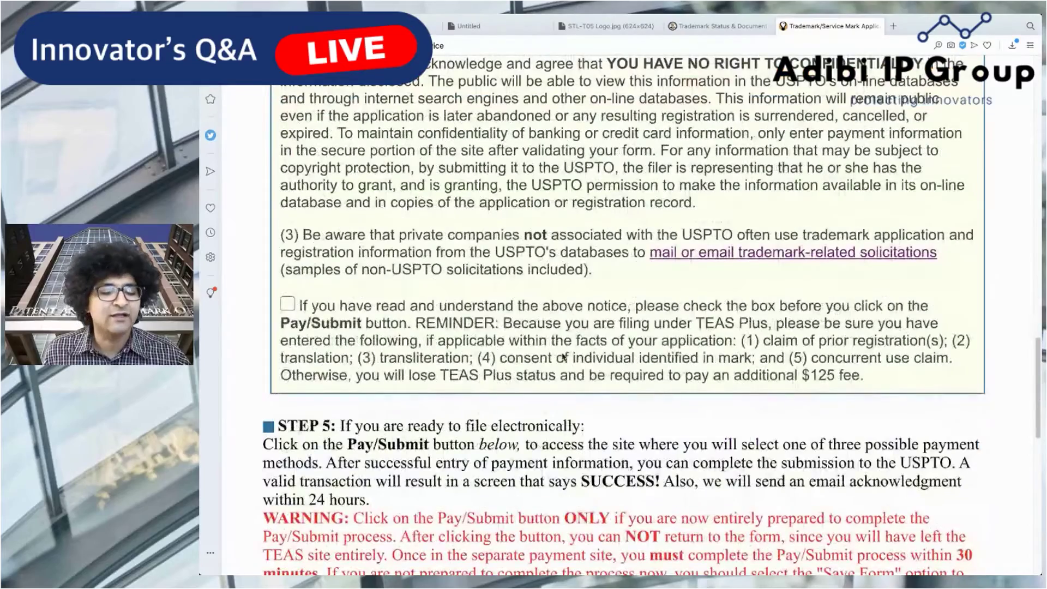
pyautogui.click(287, 303)
pyautogui.scroll(5, 539, 372)
pyautogui.scroll(-1, 539, 373)
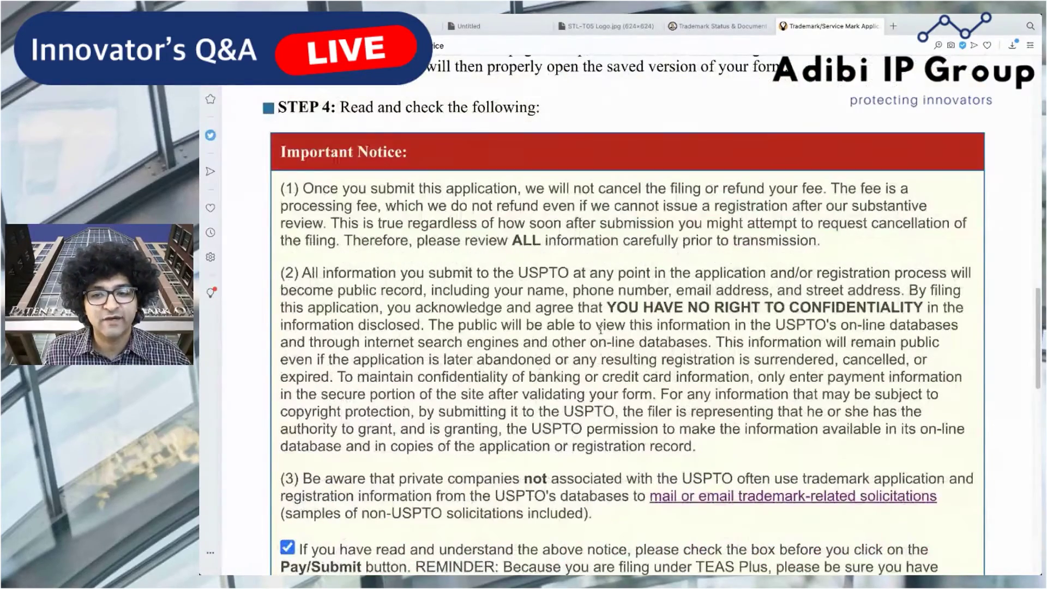
pyautogui.moveTo(595, 189); pyautogui.dragTo(822, 189)
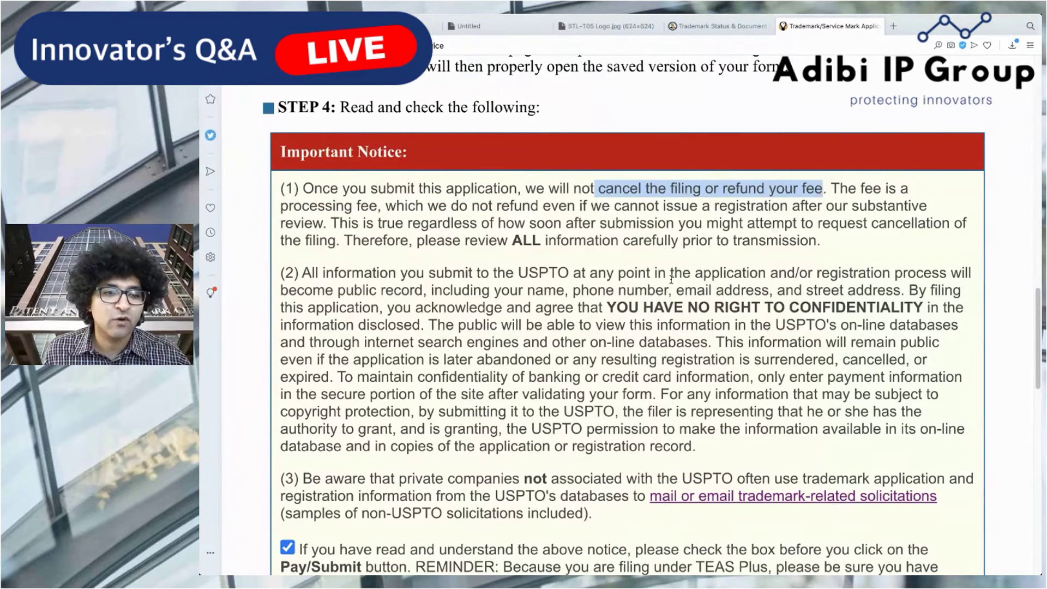
pyautogui.click(229, 434)
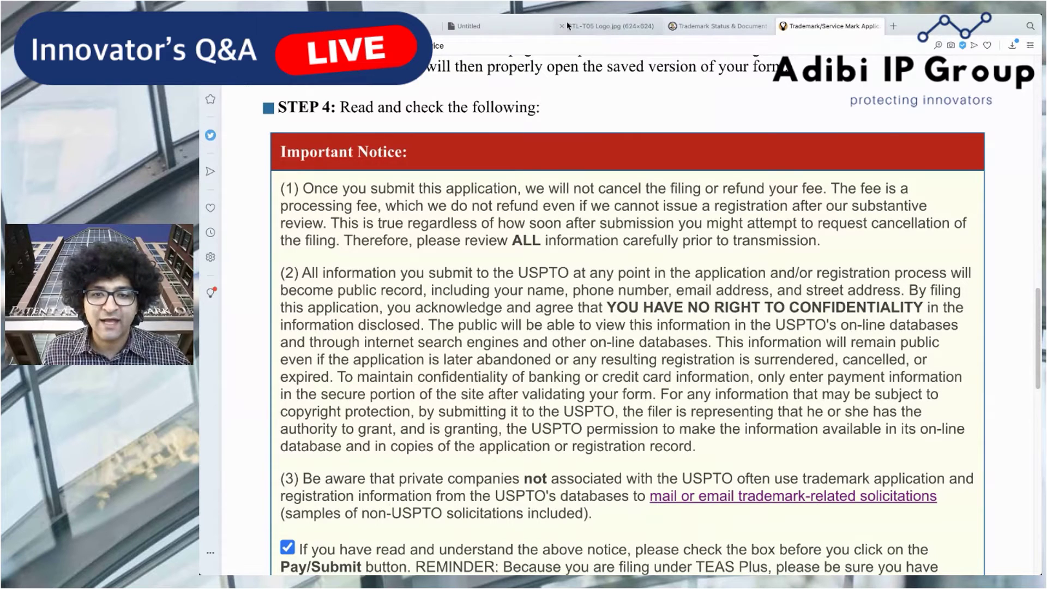
# - Review the specimen PDF and WHEELBOUND logo image, then return to the notice
pyautogui.click(506, 26)
pyautogui.click(597, 25)
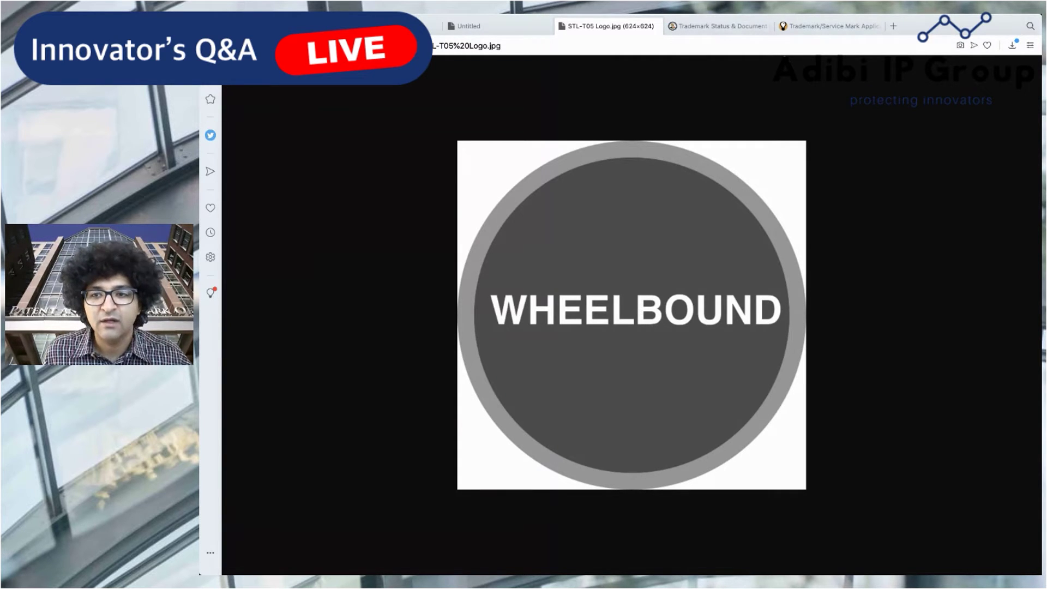
pyautogui.click(815, 34)
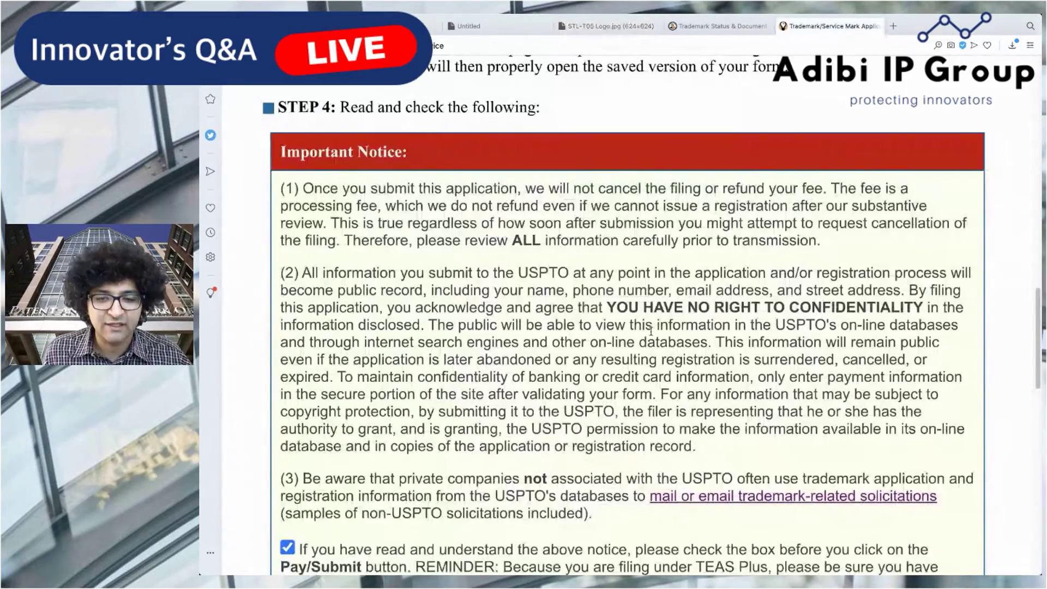
# - Open the USPTO page on misleading trademark-related solicitations
pyautogui.scroll(-1, 619, 366)
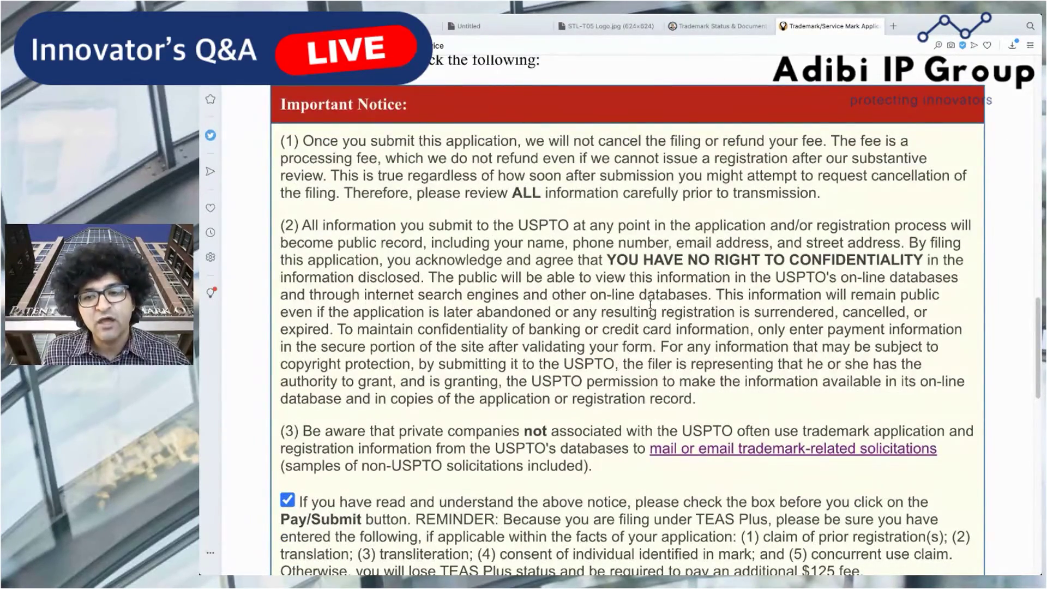
pyautogui.moveTo(609, 260); pyautogui.dragTo(922, 260)
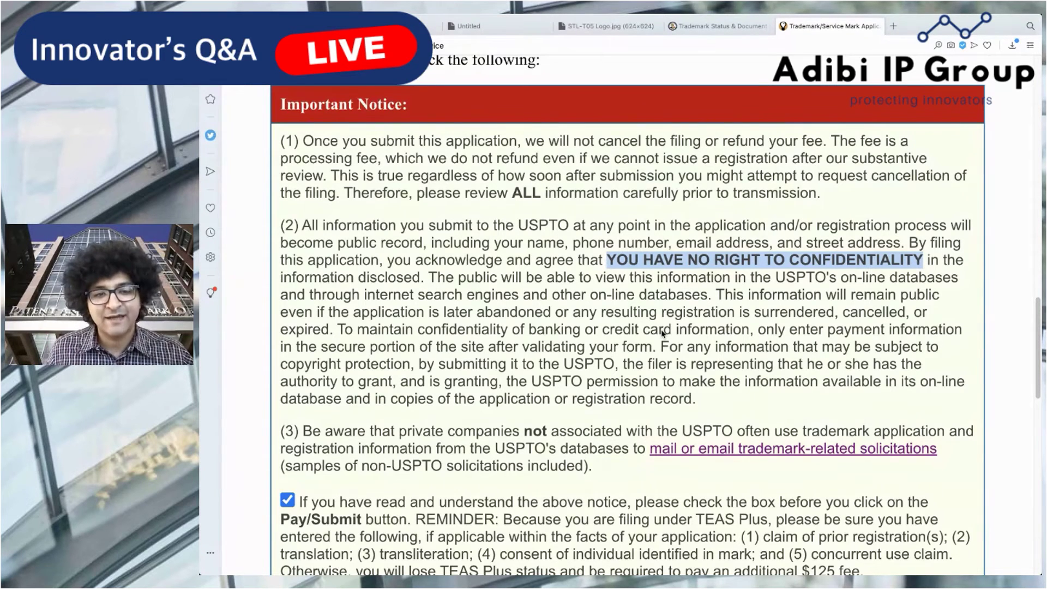
pyautogui.scroll(-1, 661, 330)
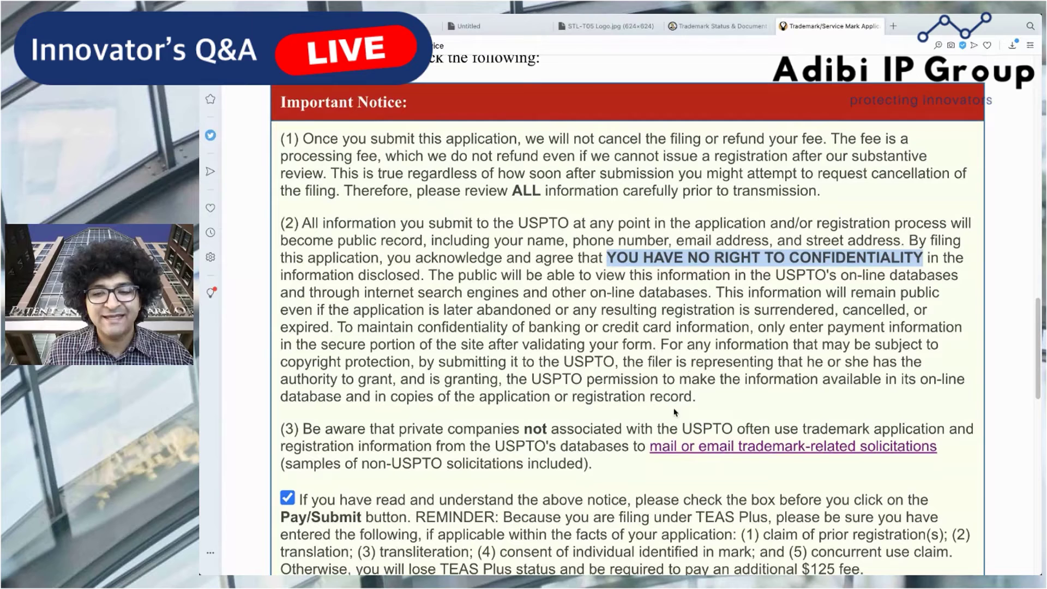
pyautogui.click(692, 450)
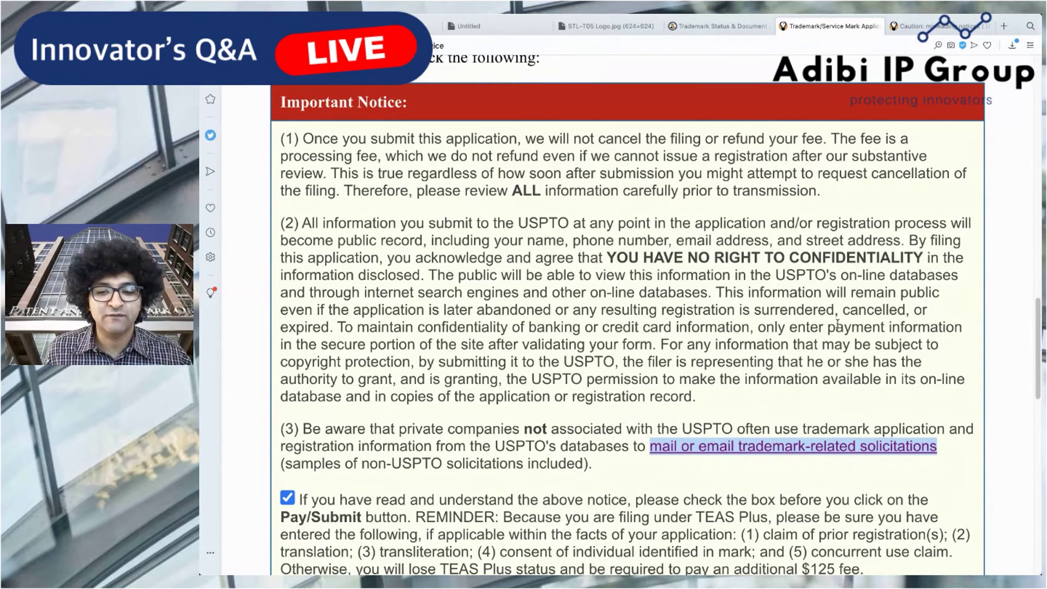
pyautogui.click(775, 446)
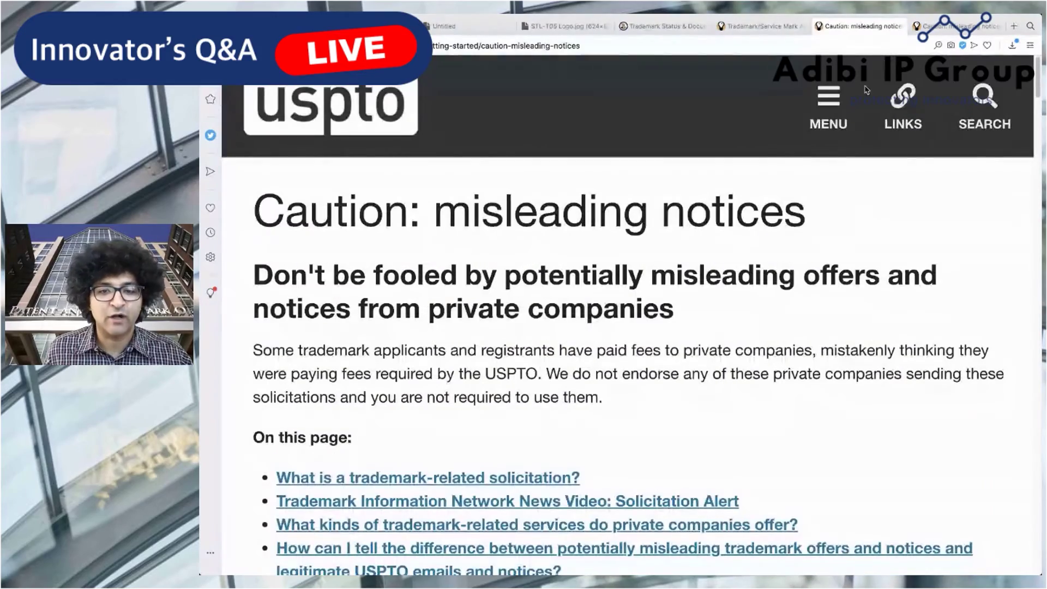
pyautogui.scroll(-20, 699, 374)
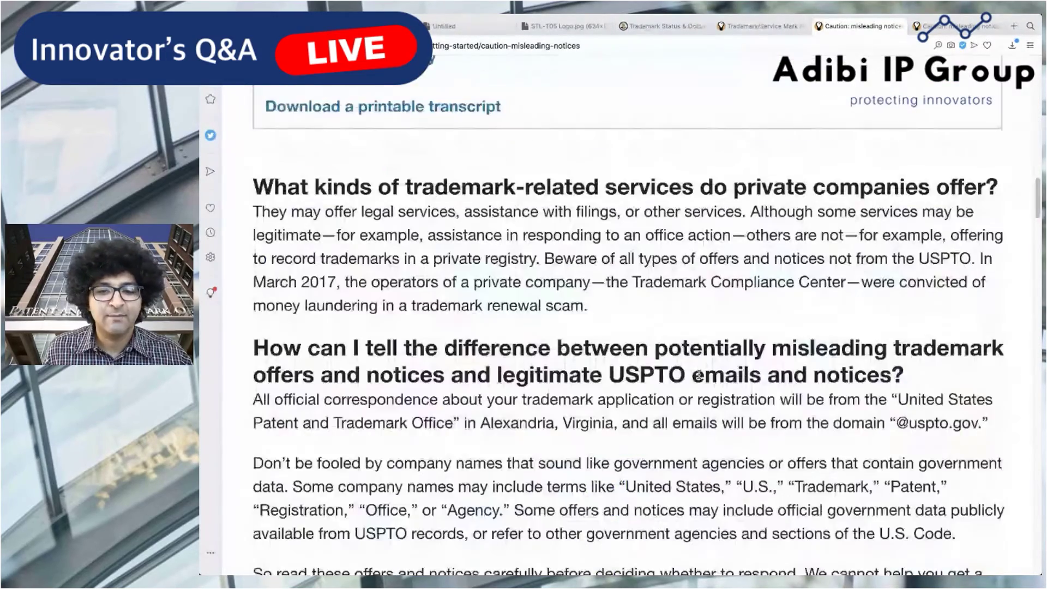
pyautogui.scroll(-15, 699, 374)
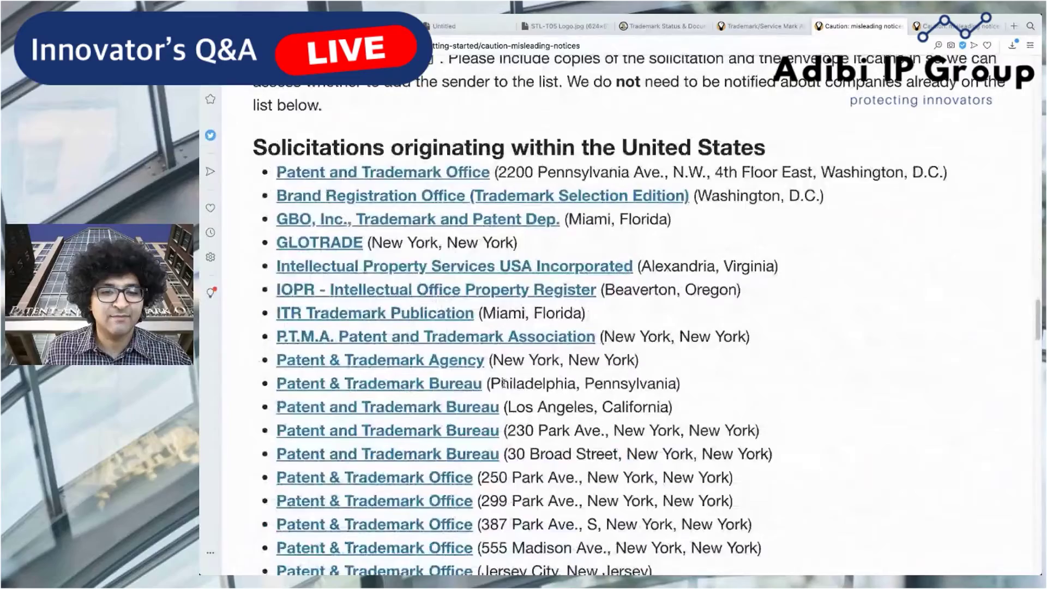
pyautogui.scroll(-10, 482, 429)
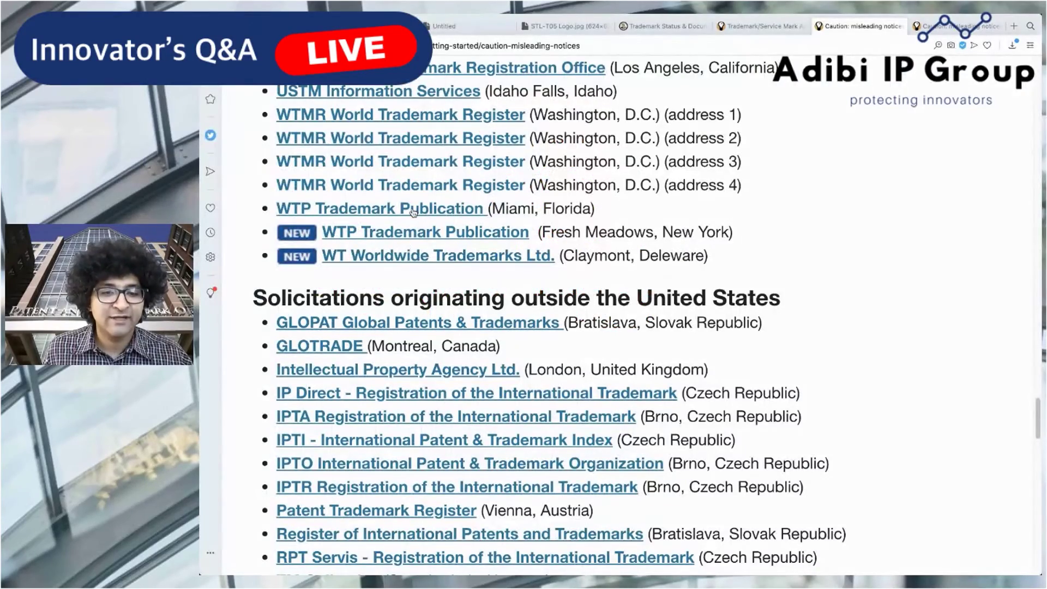
pyautogui.click(413, 209)
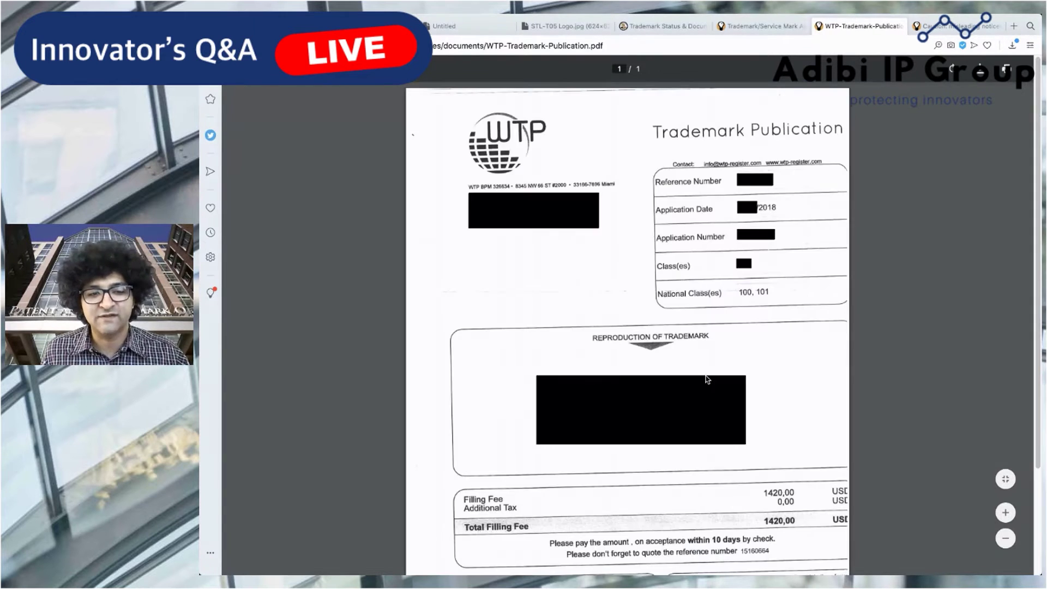
pyautogui.scroll(-3, 758, 464)
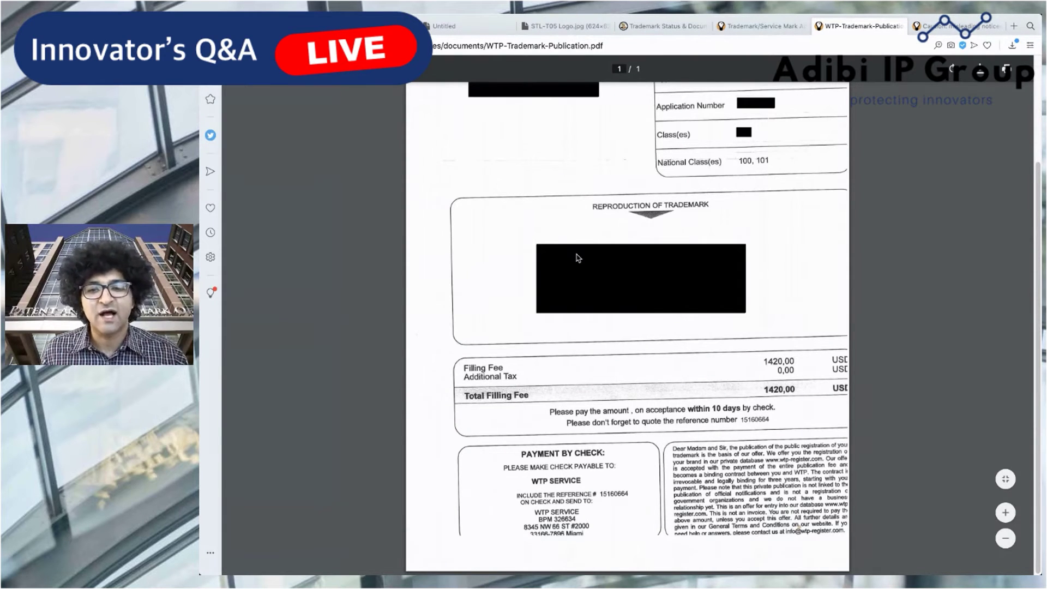
pyautogui.scroll(3, 611, 365)
pyautogui.scroll(-3, 614, 373)
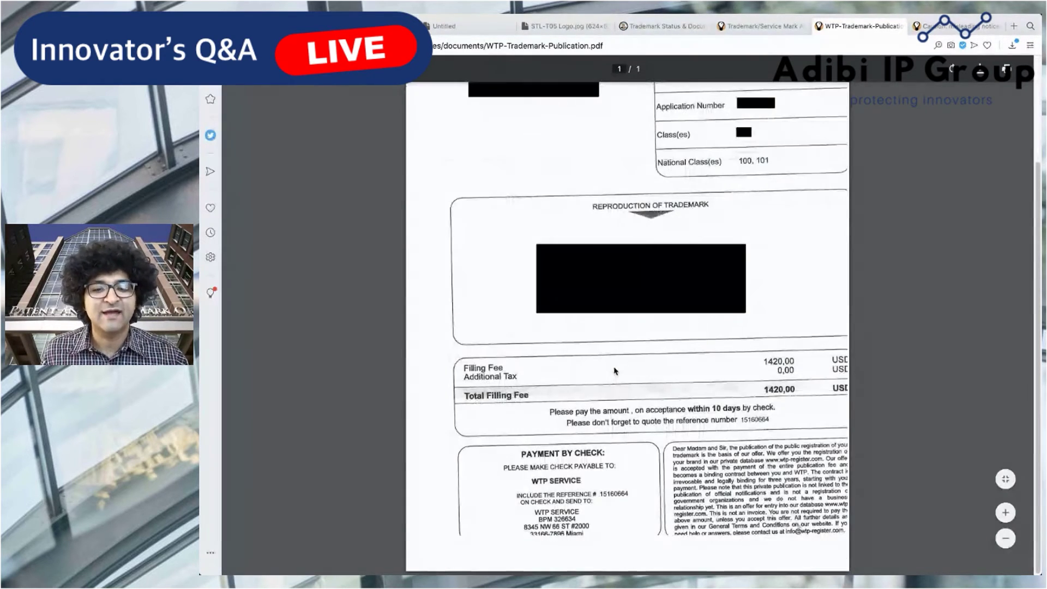
pyautogui.scroll(3, 613, 387)
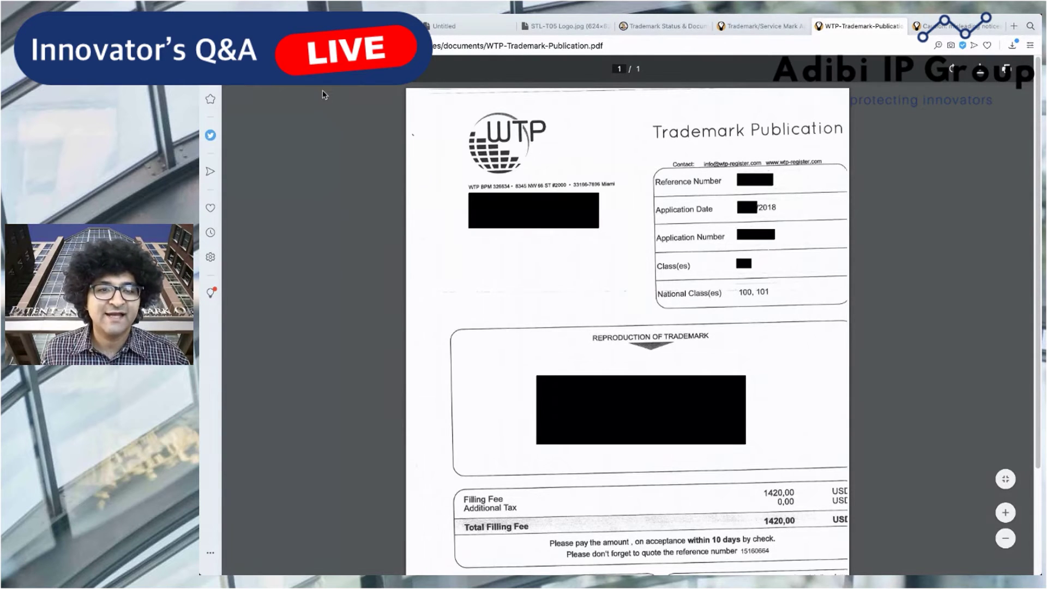
pyautogui.press('super+Left')
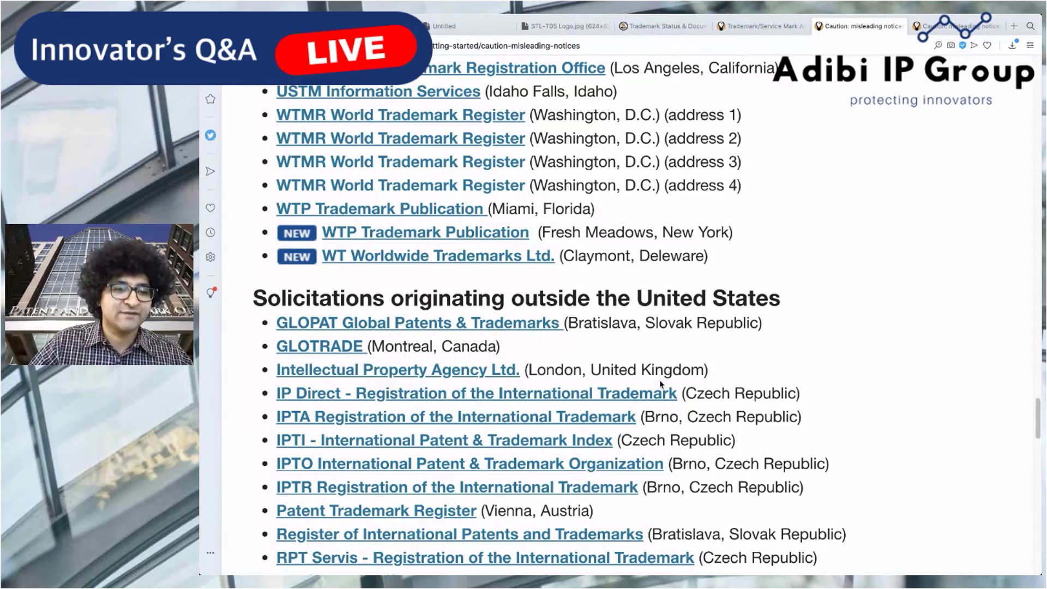
# - Scroll the solicitation list and highlight the two Alexandria Trademark Compliance Center entries
pyautogui.scroll(-10, 661, 384)
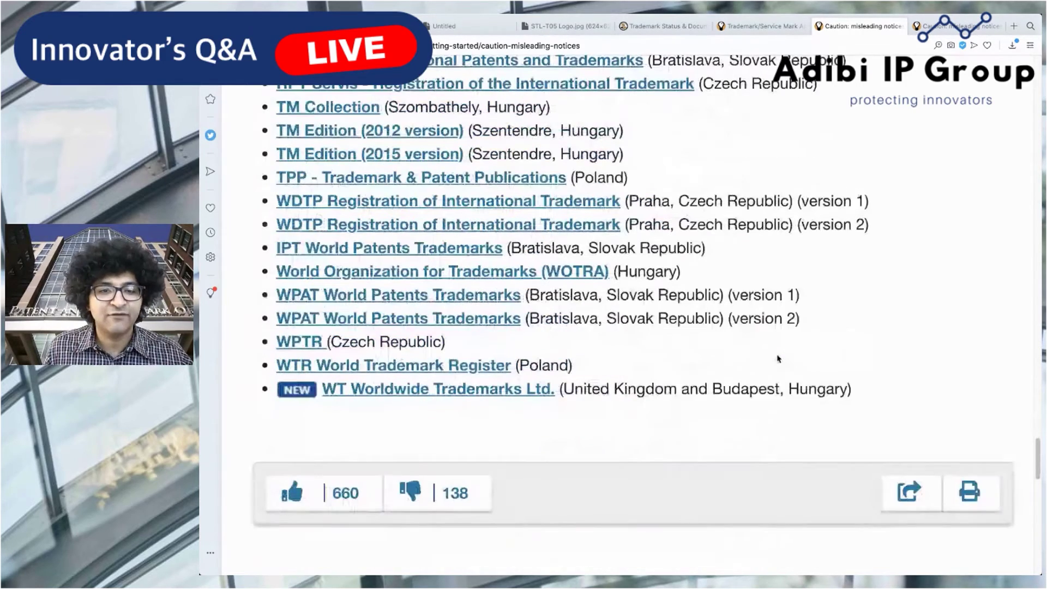
pyautogui.scroll(4, 778, 358)
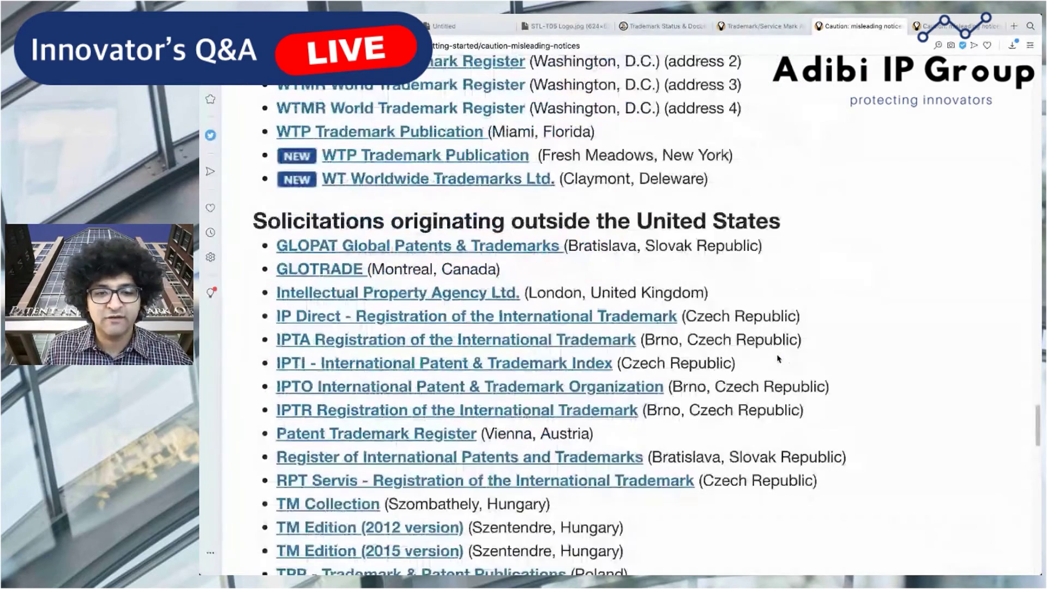
pyautogui.scroll(-2, 774, 355)
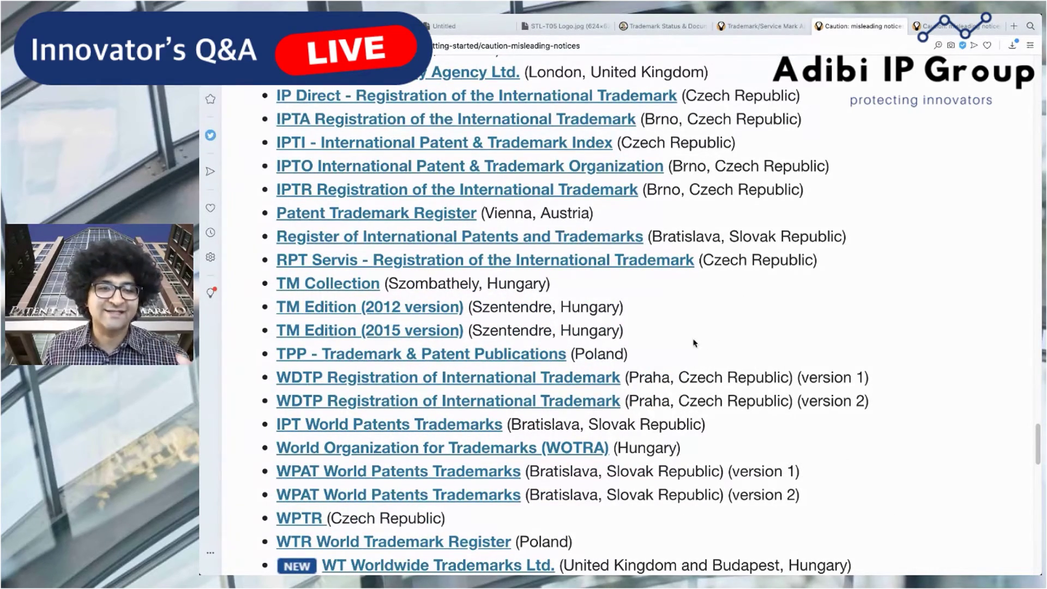
pyautogui.scroll(2, 606, 360)
pyautogui.scroll(-8, 644, 383)
pyautogui.scroll(12, 644, 384)
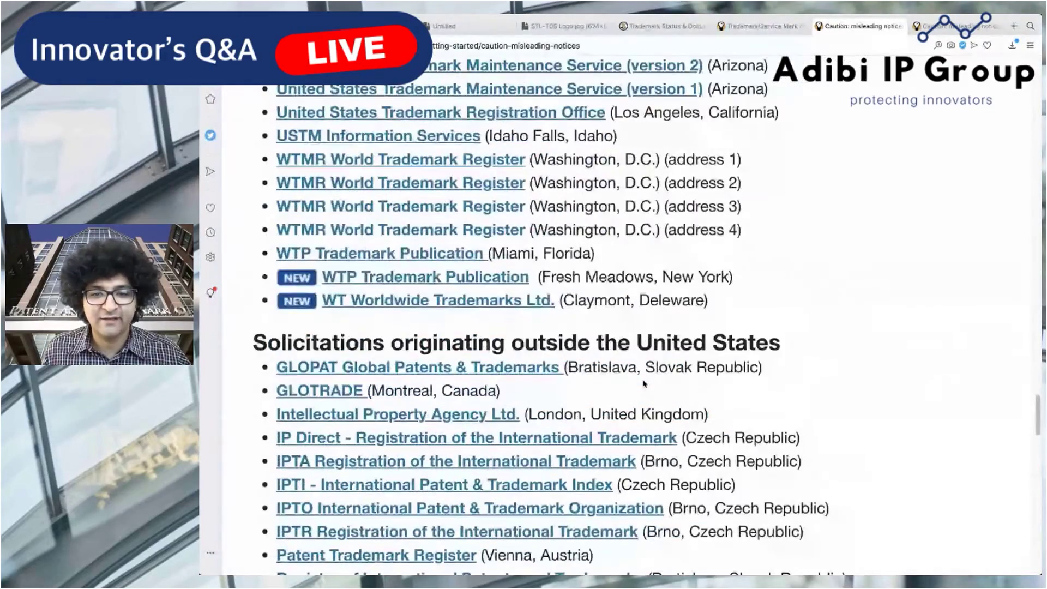
pyautogui.scroll(5, 731, 382)
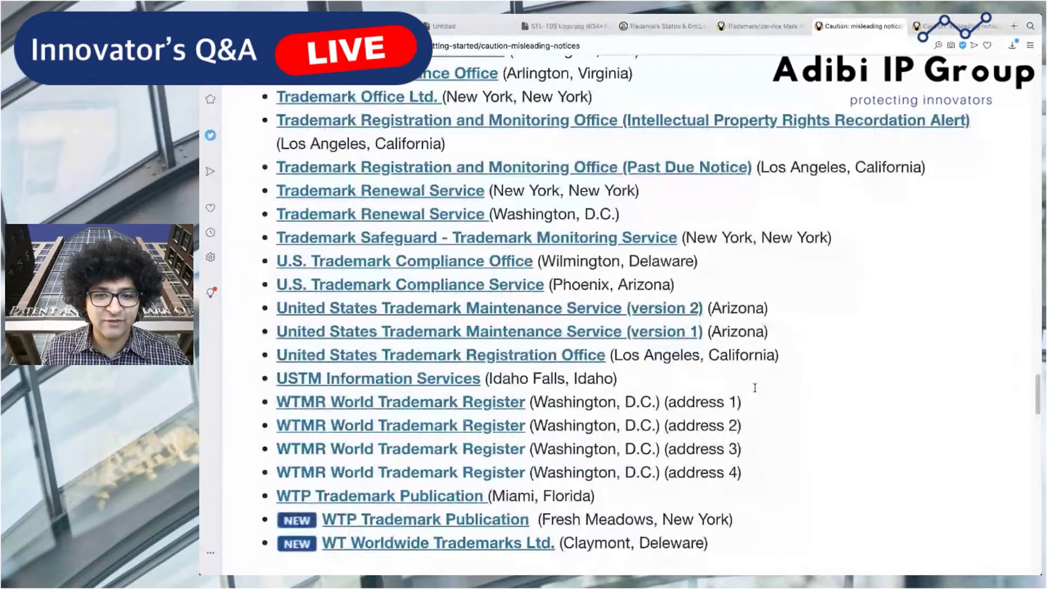
pyautogui.scroll(2, 755, 388)
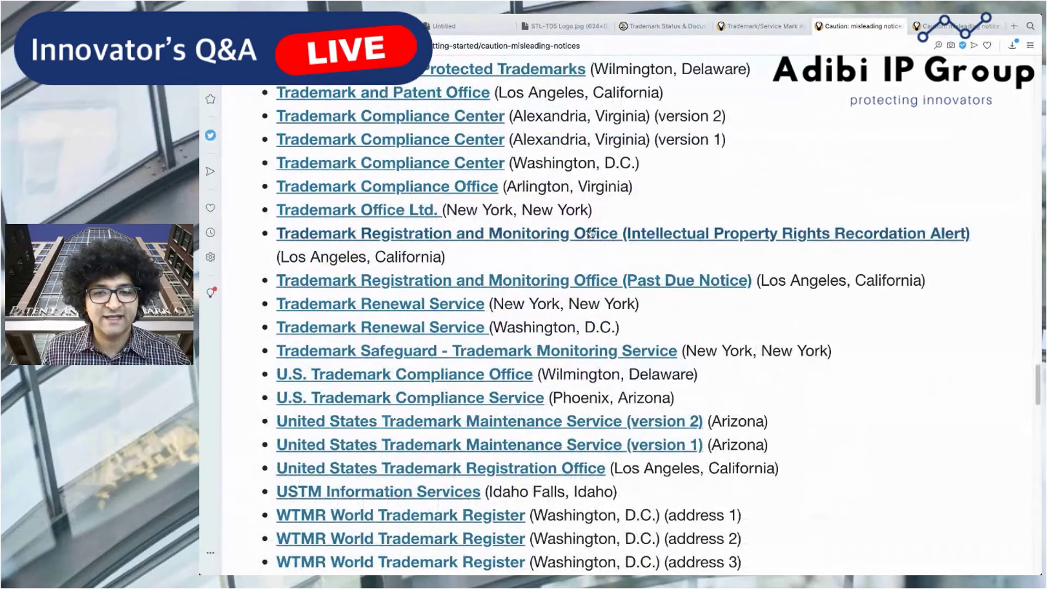
pyautogui.scroll(1, 641, 164)
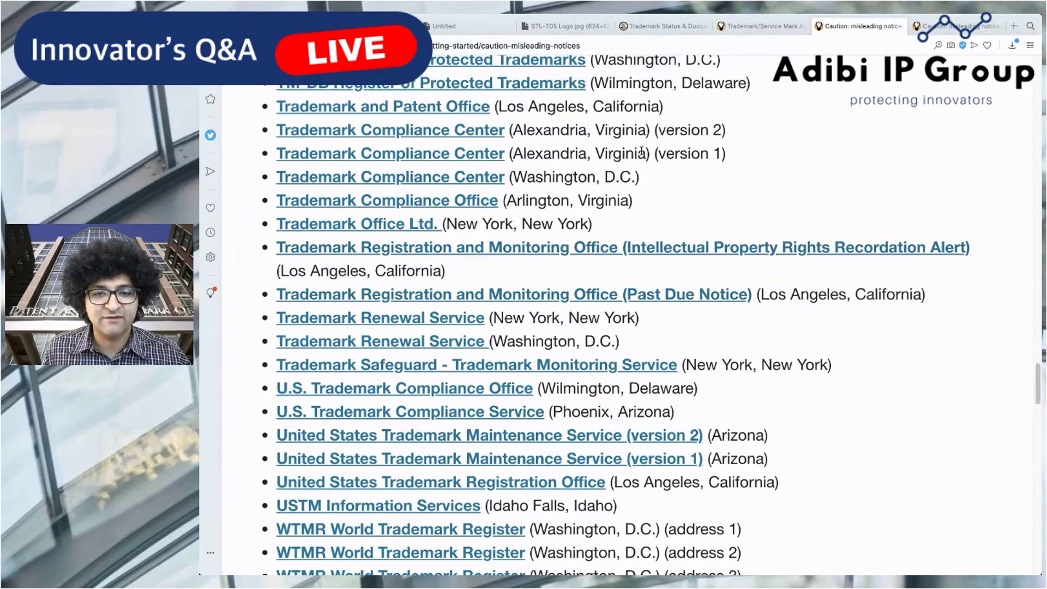
pyautogui.moveTo(763, 151); pyautogui.dragTo(510, 131)
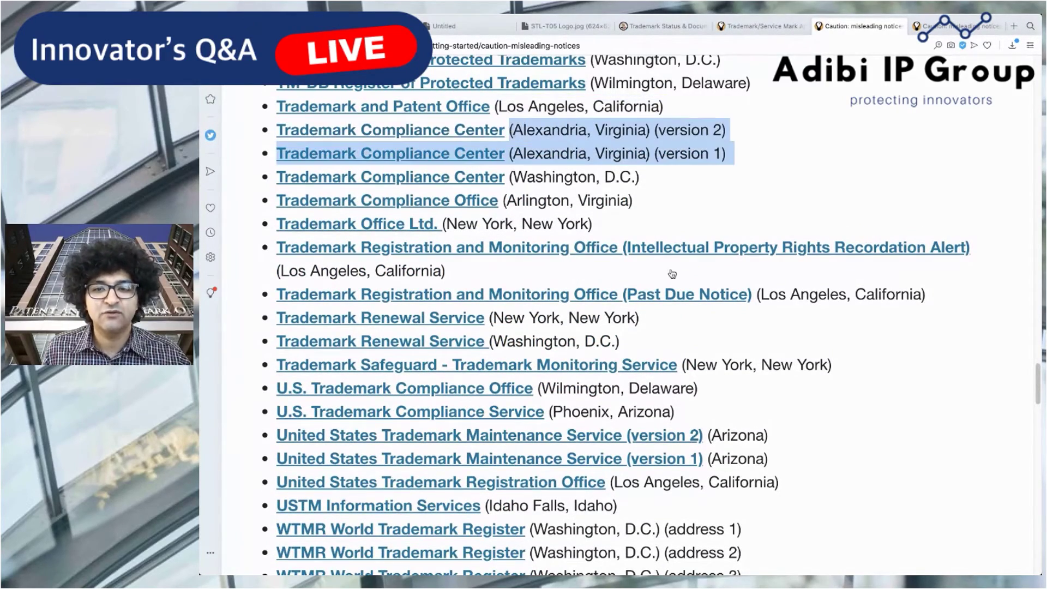
# - Return to the TEAS application tab showing the acknowledged Important Notice
pyautogui.scroll(5, 664, 344)
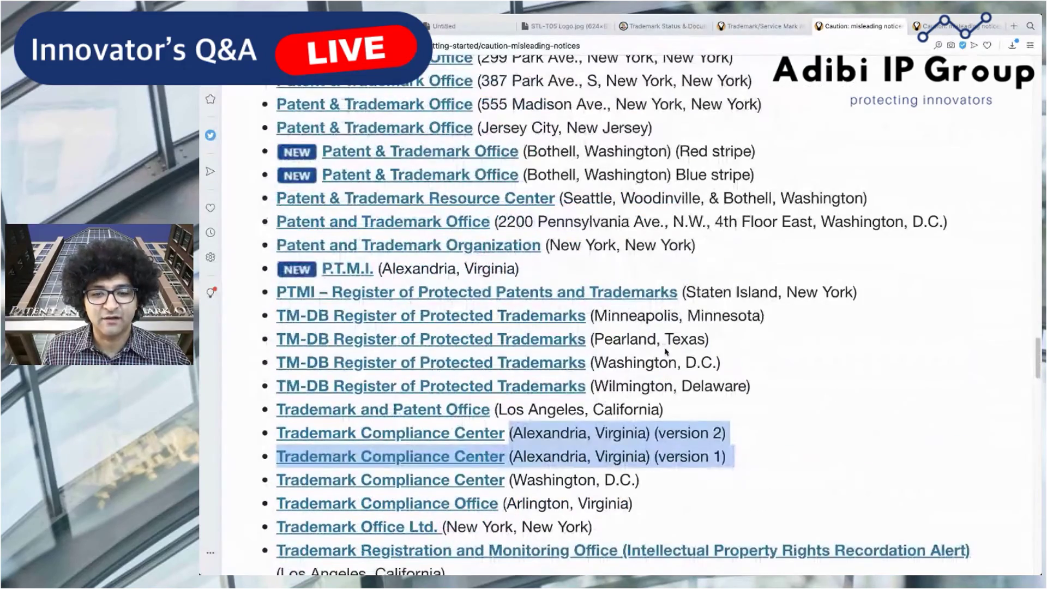
pyautogui.scroll(4, 690, 355)
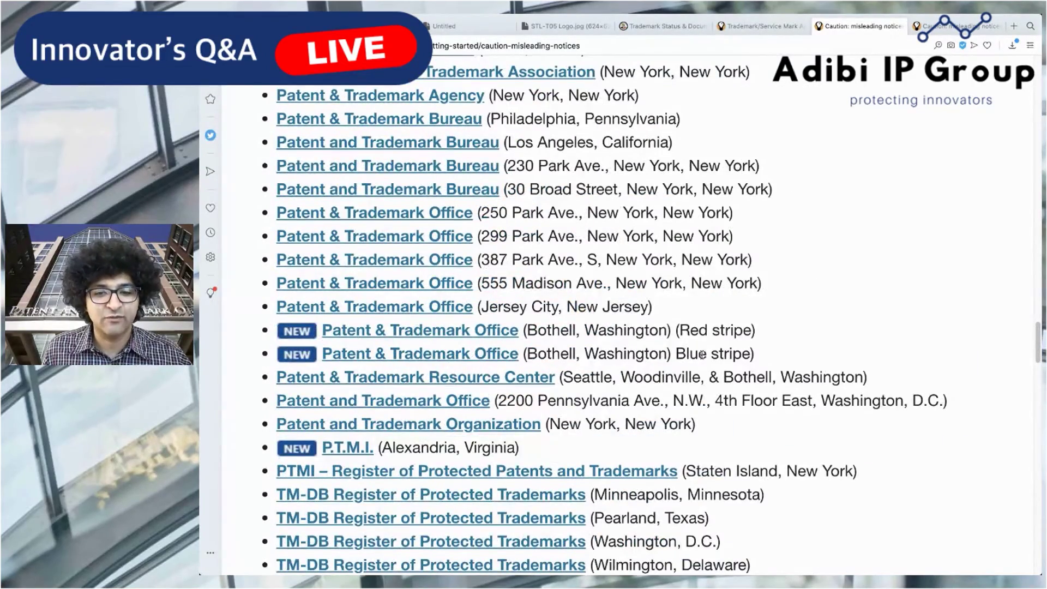
pyautogui.scroll(4, 705, 353)
pyautogui.scroll(-7, 705, 354)
pyautogui.scroll(-7, 705, 353)
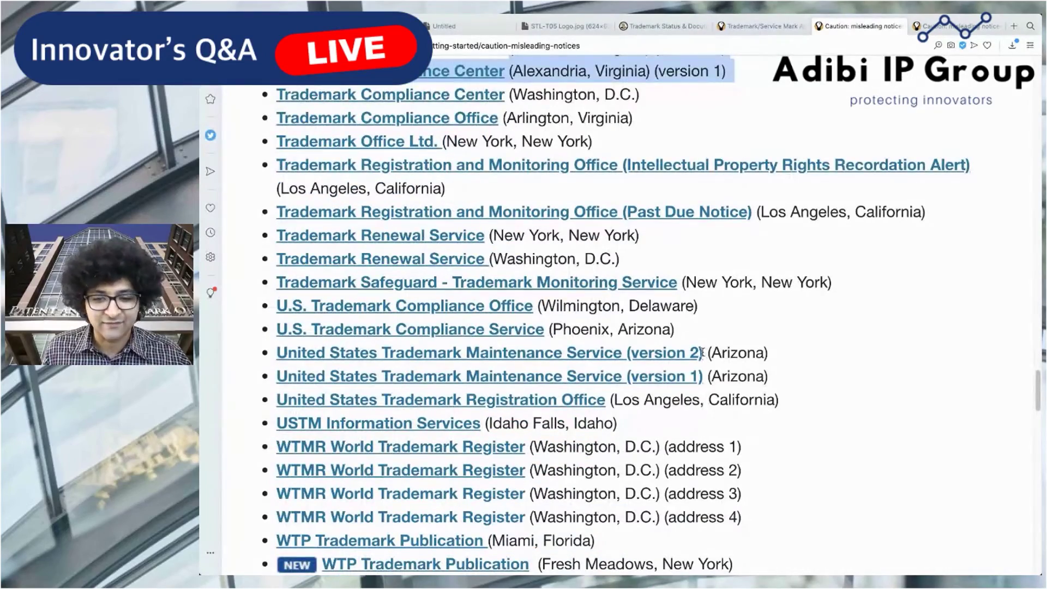
pyautogui.scroll(-2, 703, 353)
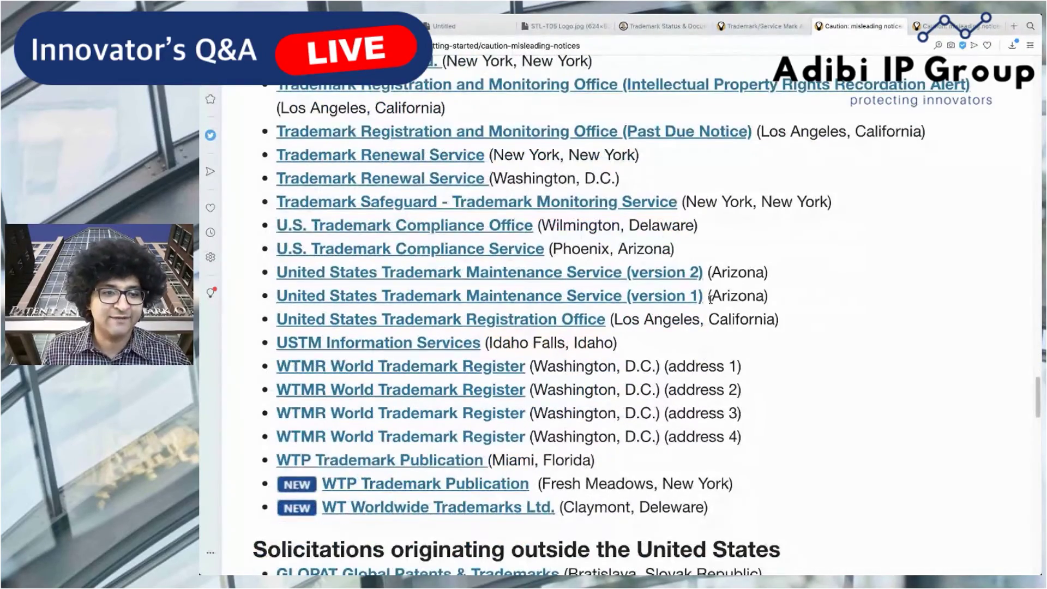
pyautogui.hotkey('ctrl', 'shift', 'Tab')
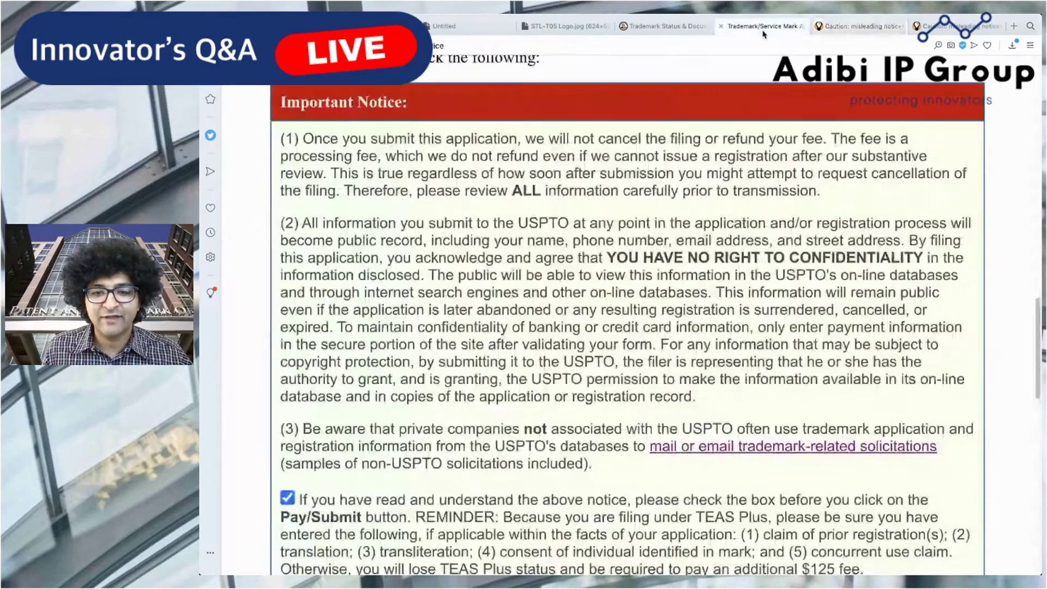
# - Use Pay/Submit at Step 5 to submit the application for payment
pyautogui.scroll(-2, 608, 303)
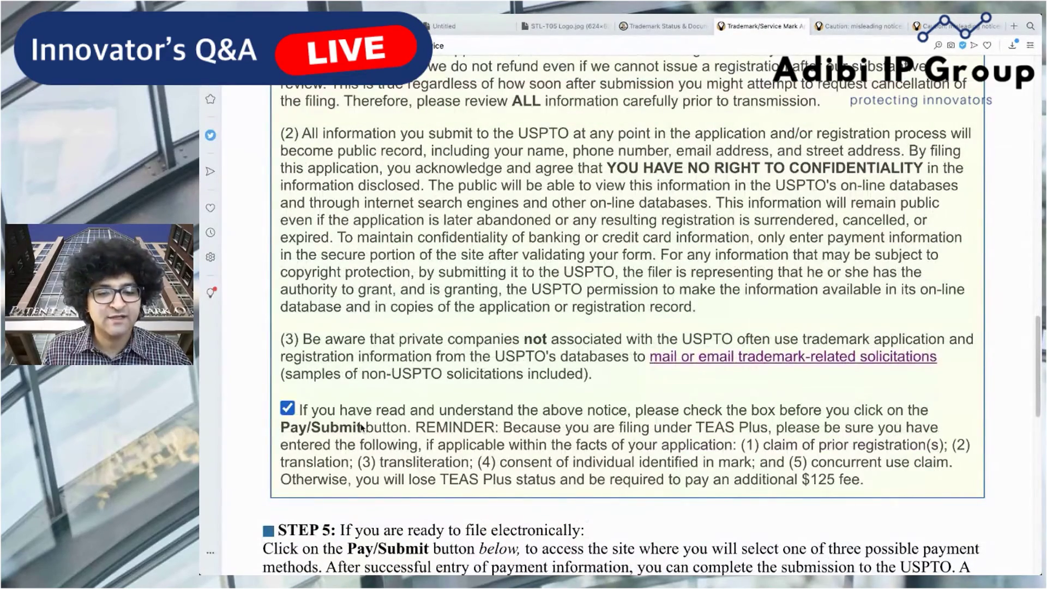
pyautogui.scroll(-8, 384, 378)
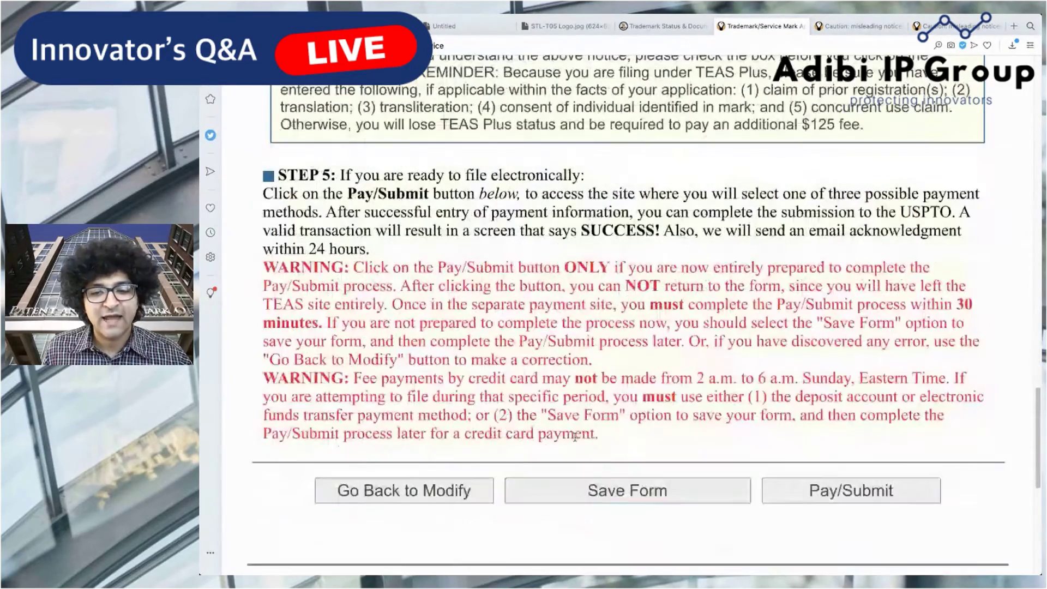
pyautogui.click(845, 491)
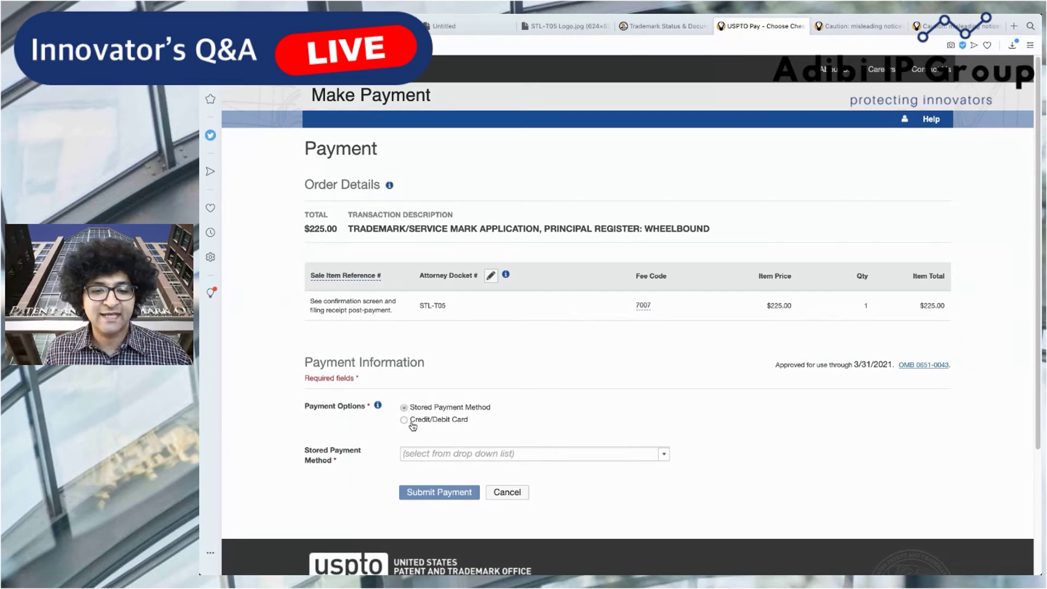
# - Select Credit/Debit Card under Payment Options and bring the prefilled billing address into view
pyautogui.click(412, 424)
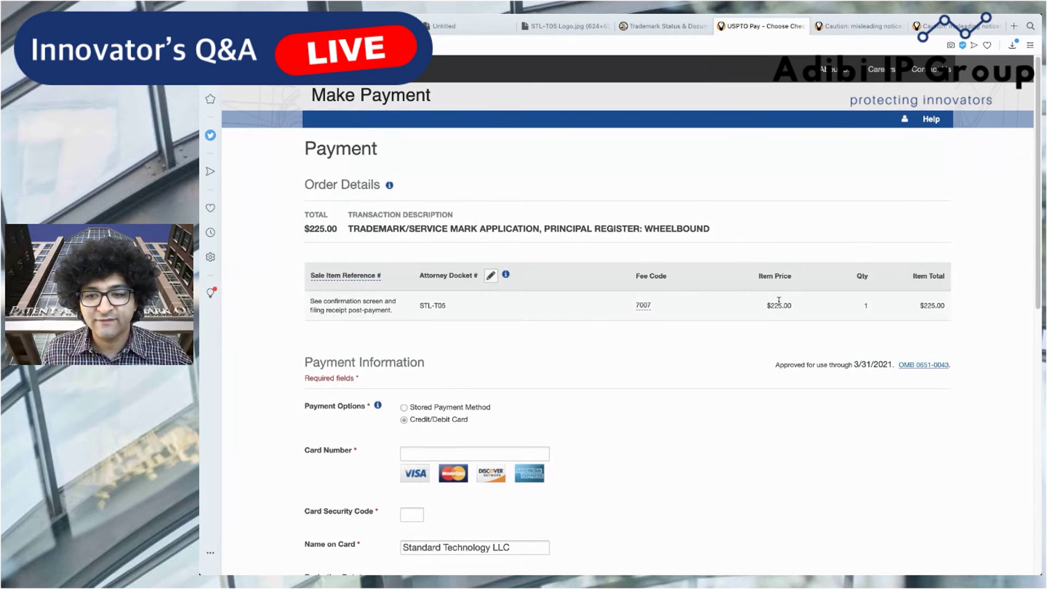
pyautogui.scroll(-2, 563, 395)
pyautogui.scroll(-10, 568, 371)
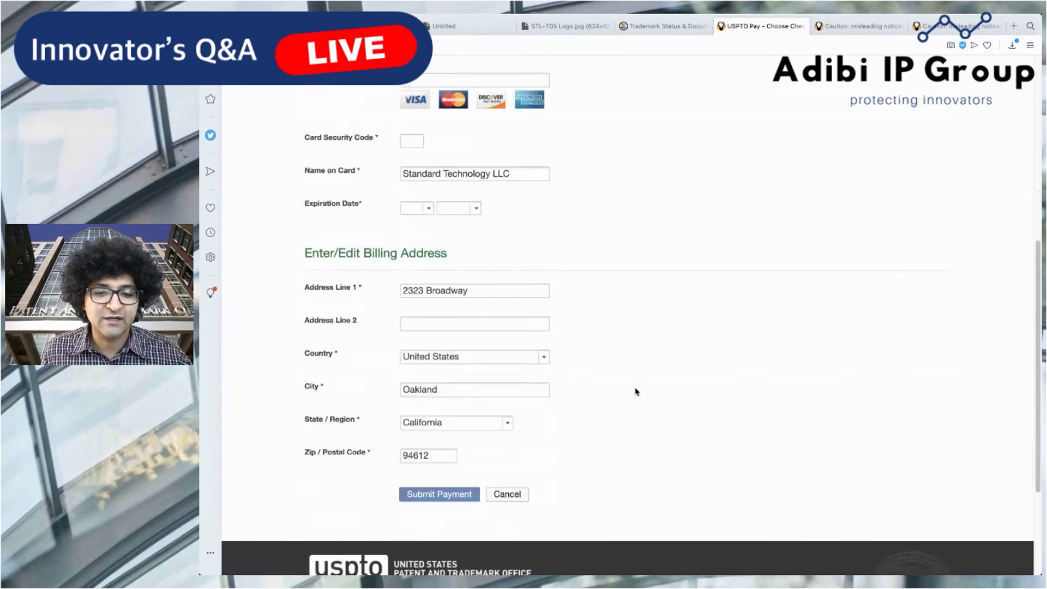